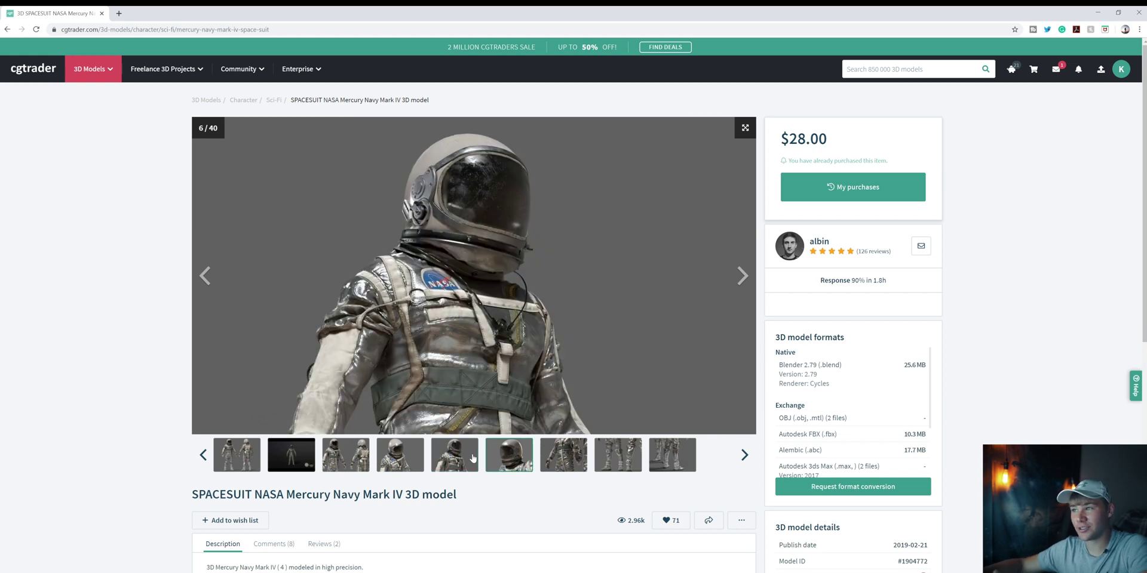
# - Look through the preview images of the SPACESUIT NASA Mercury Navy Mark IV model
pyautogui.press('Right')
pyautogui.press('Right')
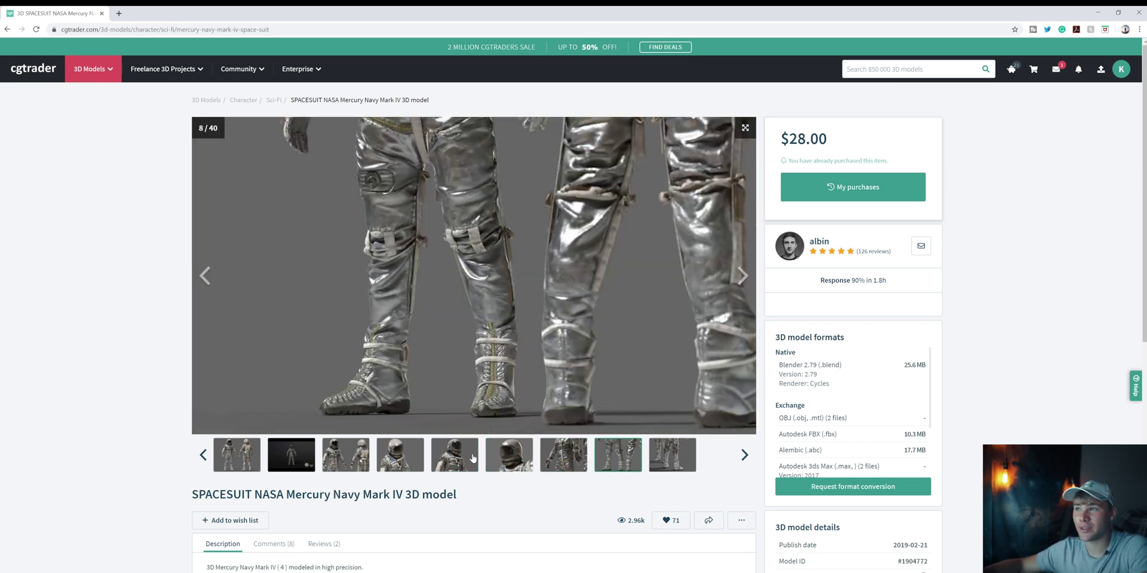
pyautogui.press('Right')
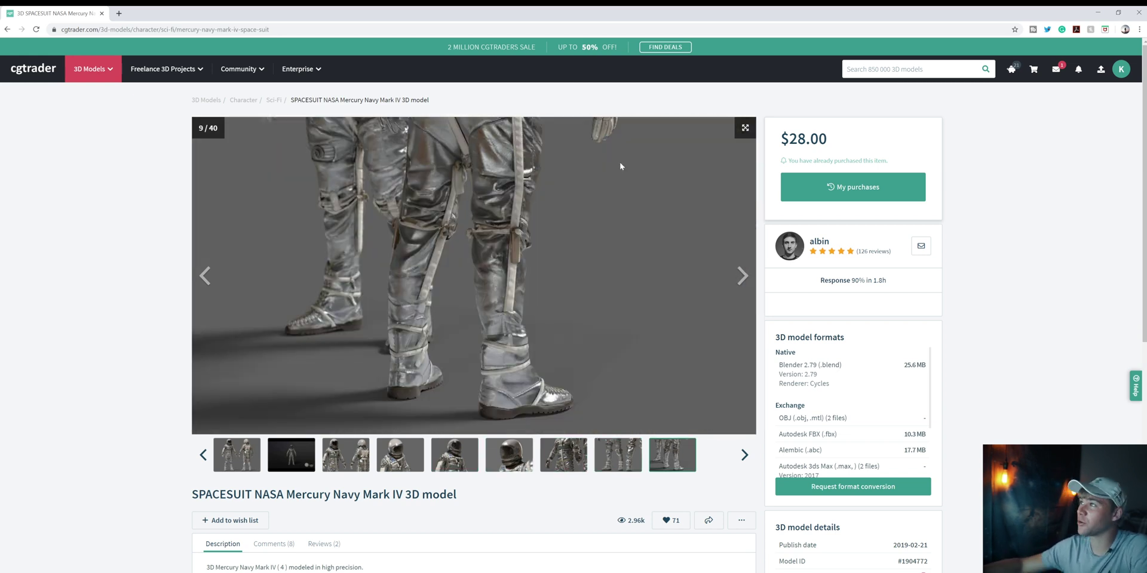
pyautogui.moveTo(635, 19); pyautogui.dragTo(653, 241)
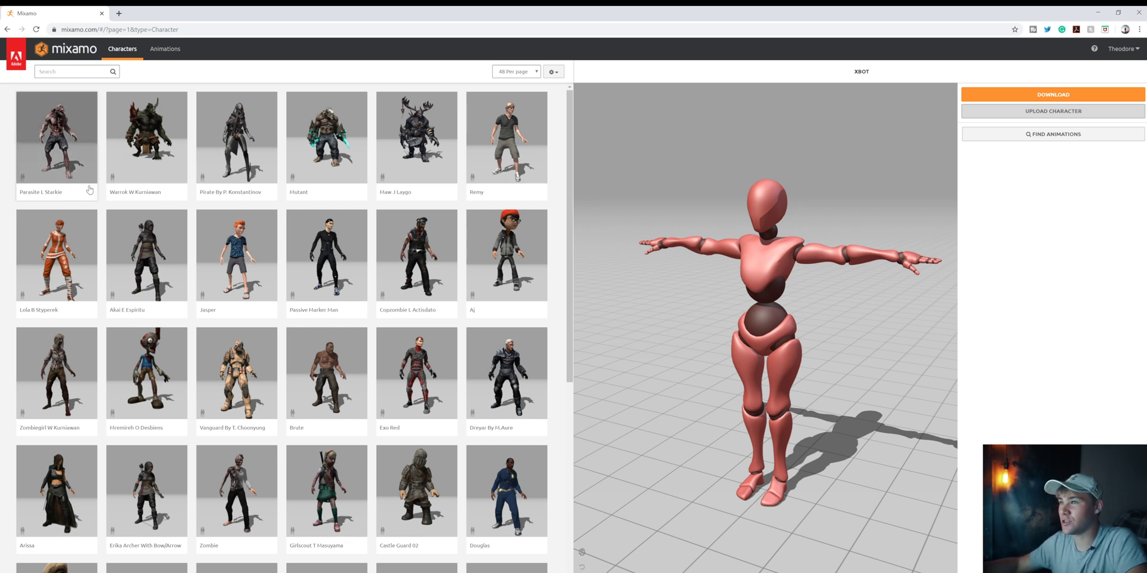
# - Upload the Mercury_Space_suit 3D object to Mixamo as a new character and accept its front-facing orientation
pyautogui.moveTo(449, 20); pyautogui.dragTo(380, 91)
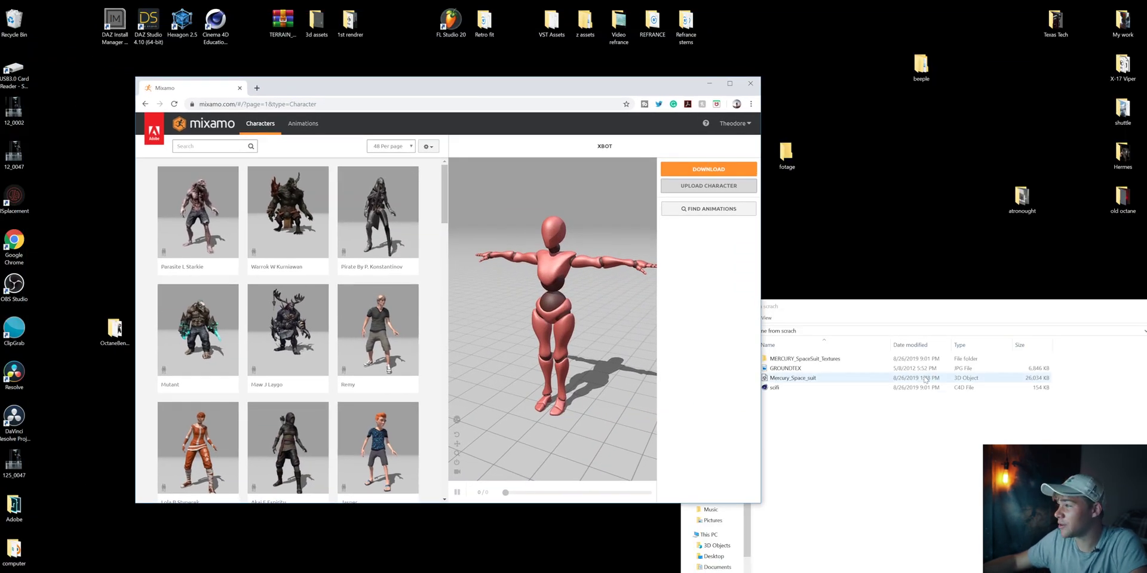
pyautogui.click(869, 381)
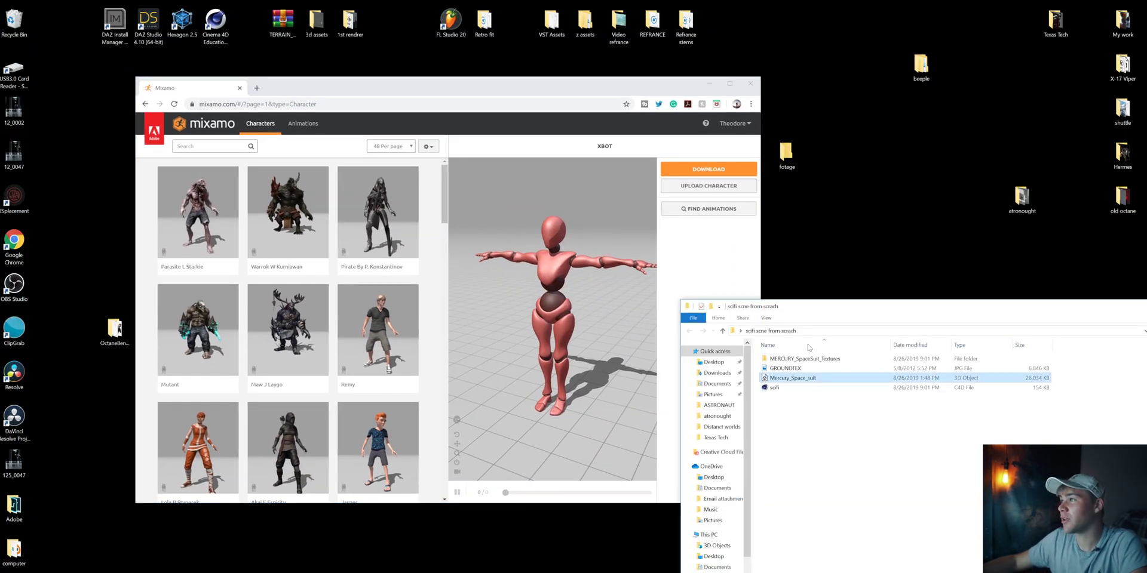
pyautogui.click(713, 186)
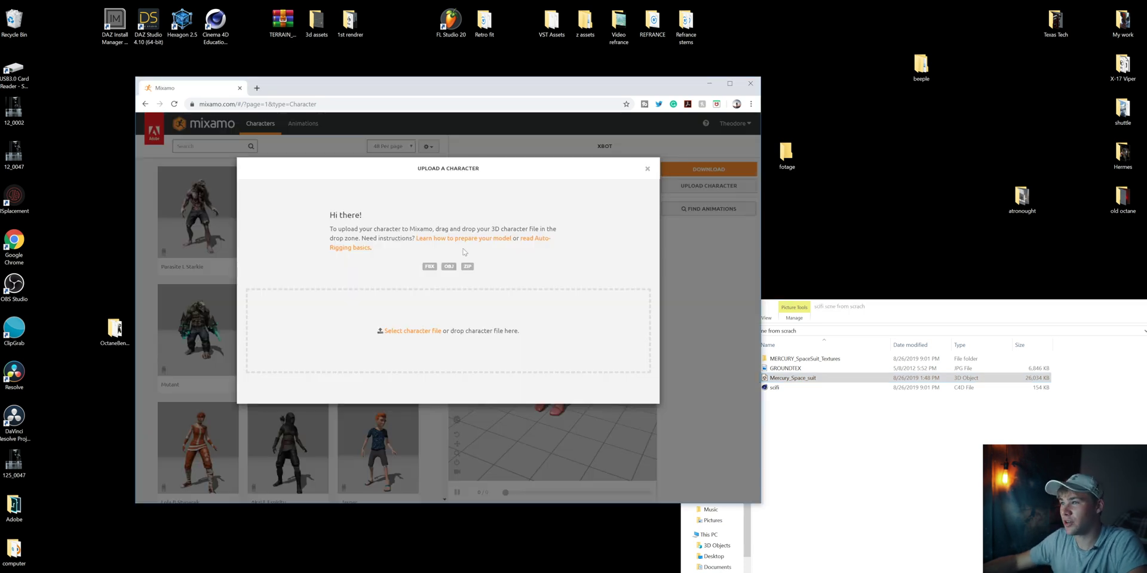
pyautogui.moveTo(796, 385); pyautogui.dragTo(448, 349)
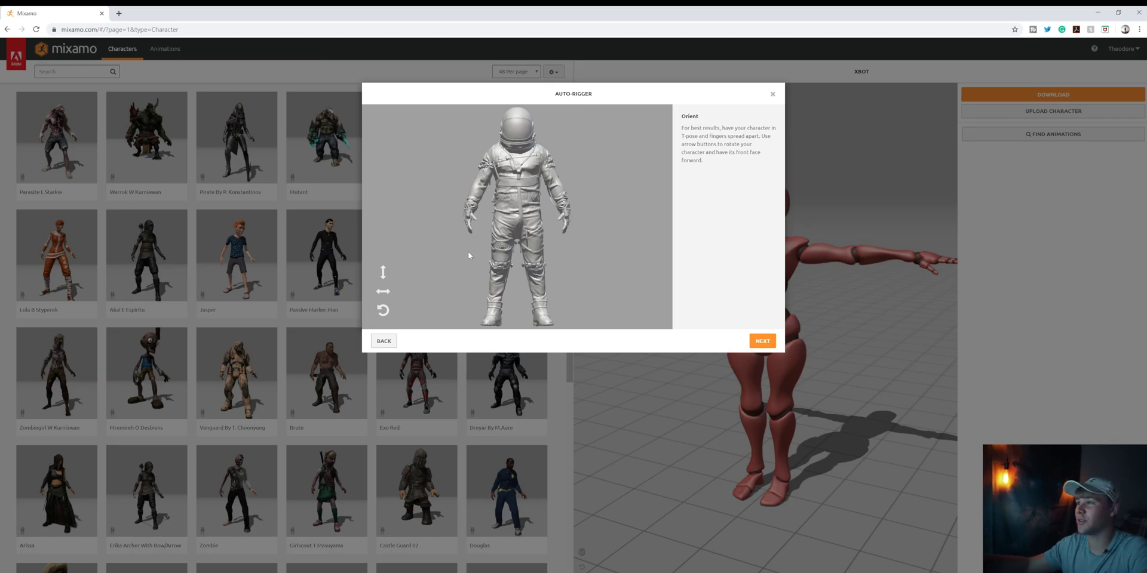
pyautogui.click(762, 342)
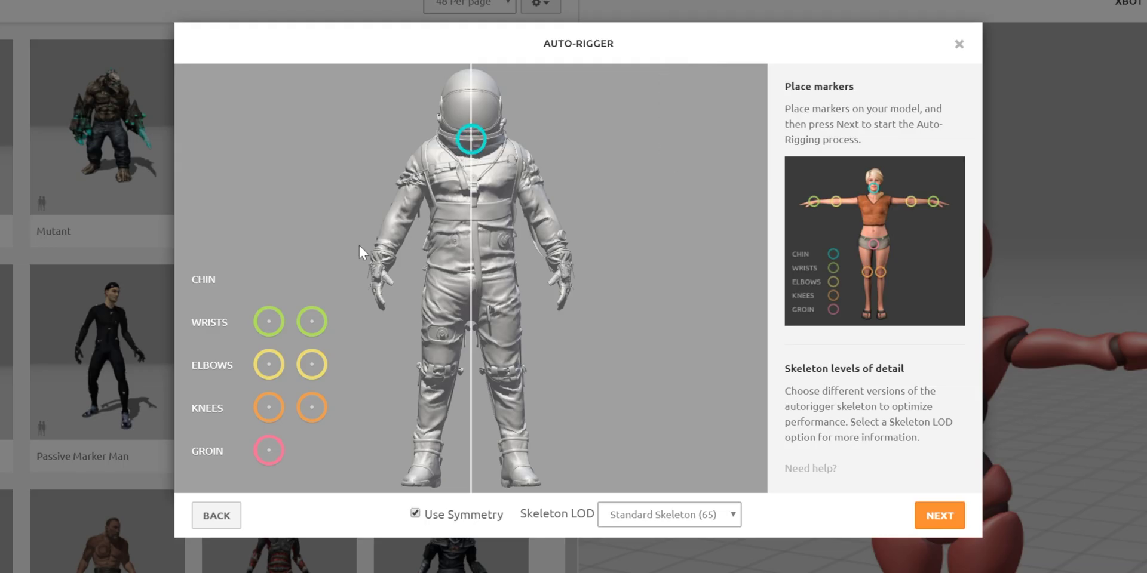
# - Place the chin, wrist, elbow, knee and groin markers on the spacesuit, auto-rig it with the Standard Skeleton (65) and accept the rig
pyautogui.moveTo(411, 240); pyautogui.dragTo(470, 216)
pyautogui.moveTo(381, 276); pyautogui.dragTo(385, 258)
pyautogui.moveTo(269, 366); pyautogui.dragTo(404, 219)
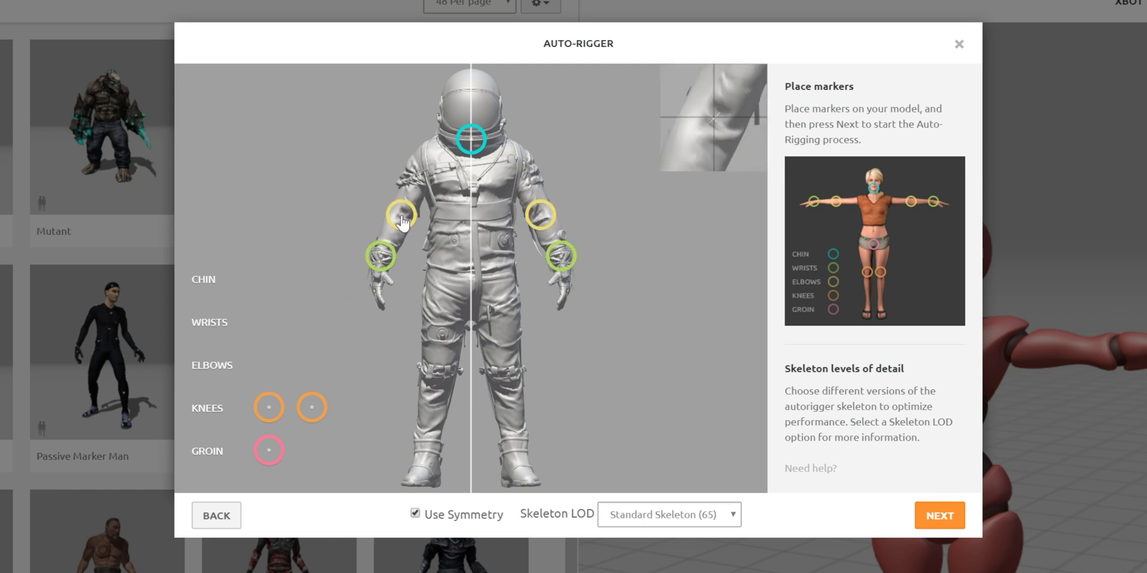
pyautogui.moveTo(270, 408); pyautogui.dragTo(439, 380)
pyautogui.moveTo(268, 450); pyautogui.dragTo(471, 299)
pyautogui.click(939, 515)
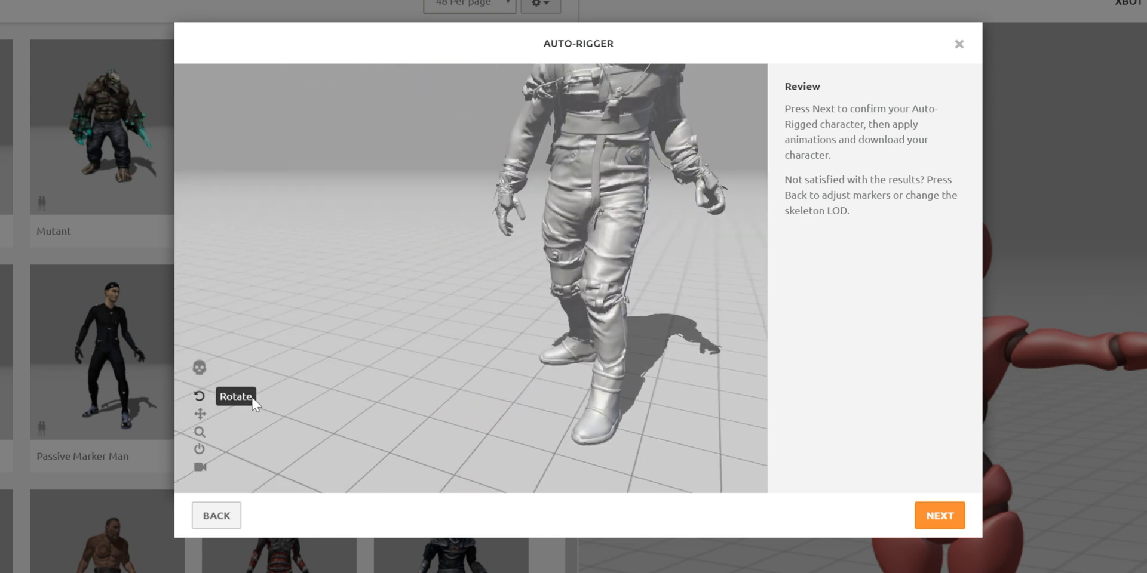
pyautogui.click(941, 515)
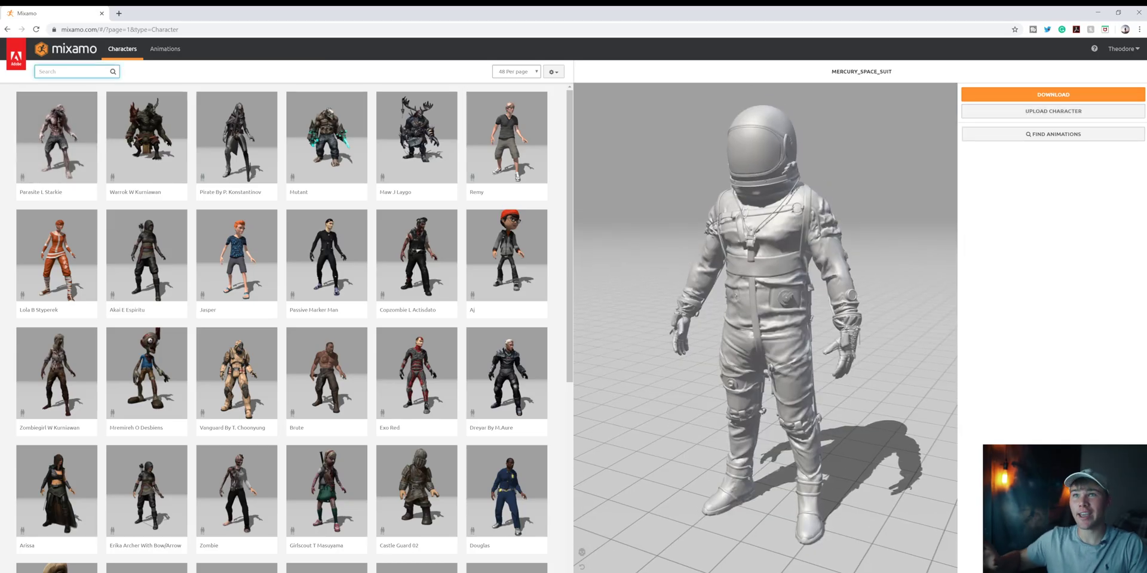
# - Search the animations for "jump" and apply the Jumping animation shown on the dark red-suited figure to the spacesuit
pyautogui.write('ium')
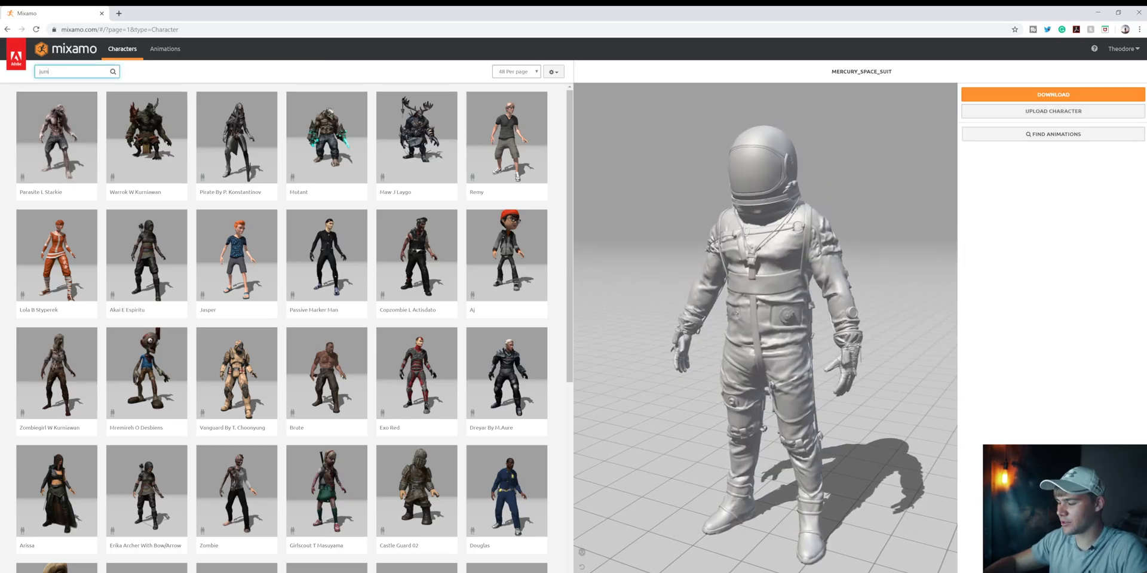
pyautogui.press('Return')
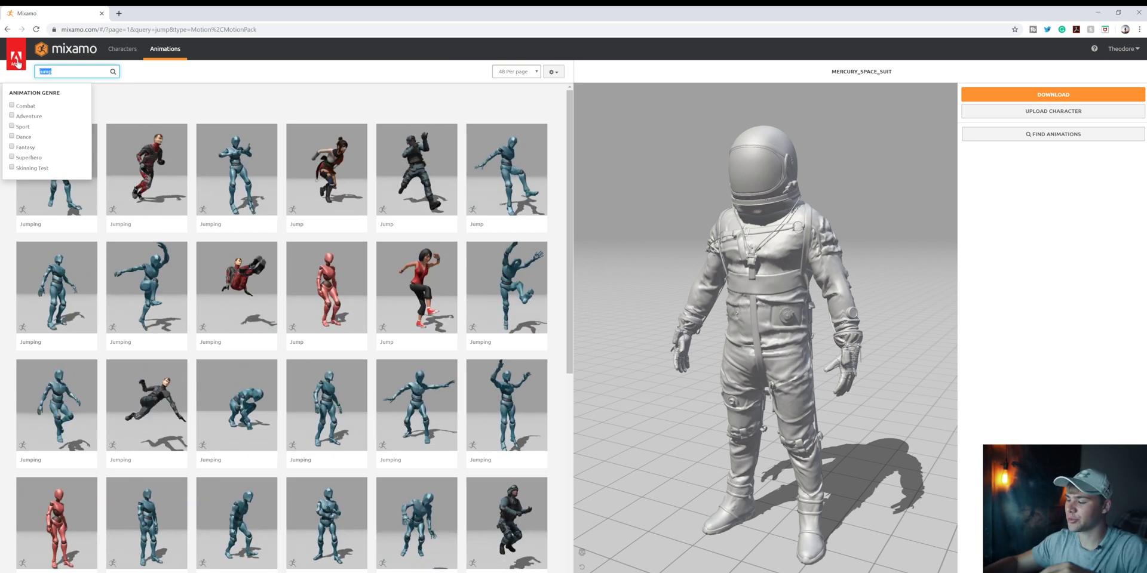
pyautogui.press('BackSpace')
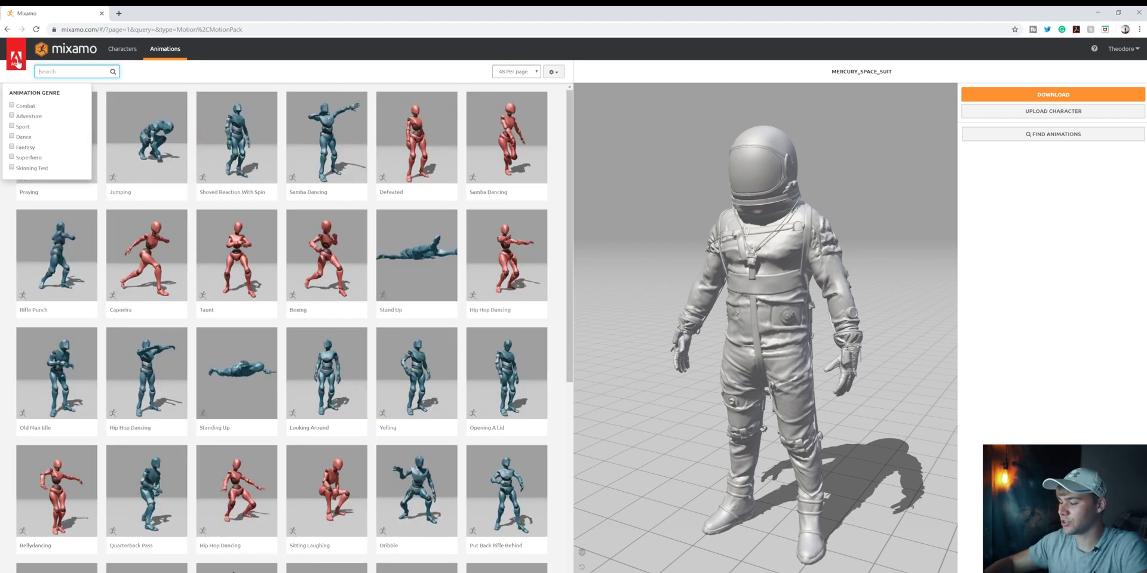
pyautogui.write('jump')
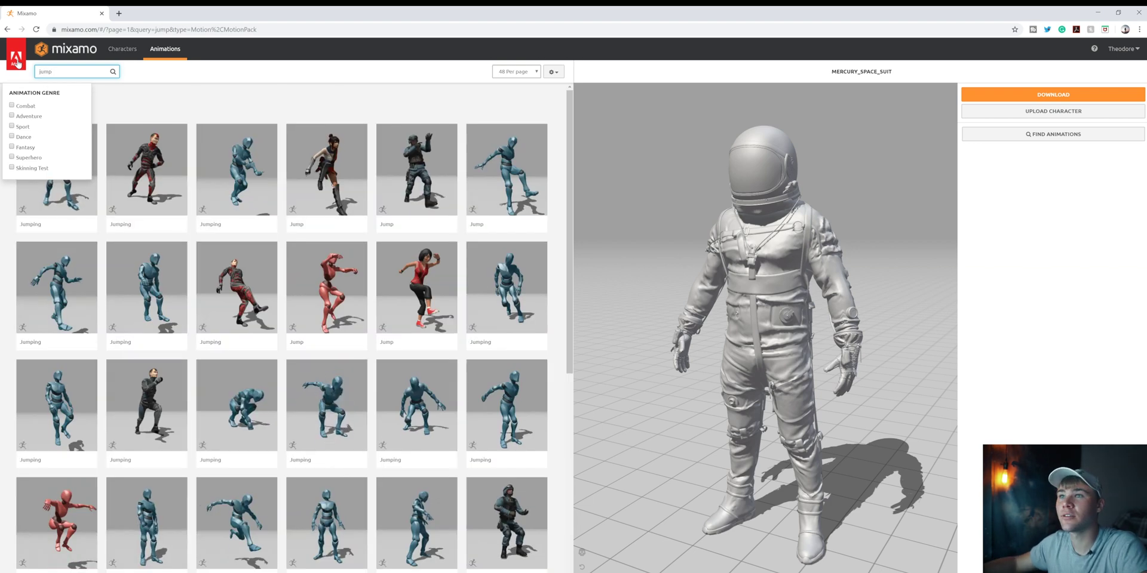
pyautogui.click(163, 195)
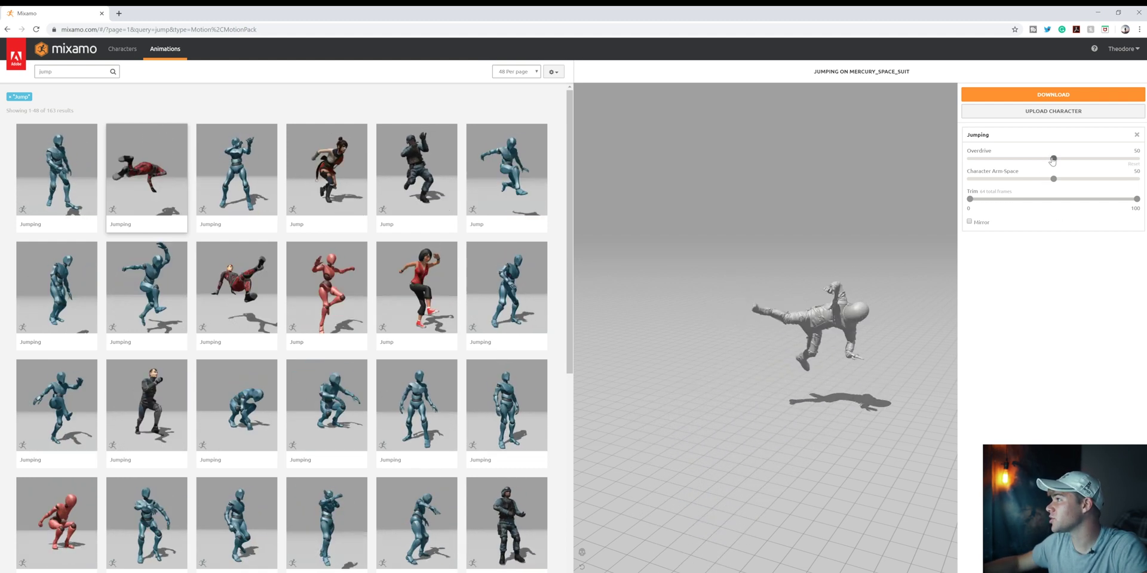
# - Adjust the Jumping animation's Overdrive and Character Arm-Space, setting both to 53
pyautogui.moveTo(1053, 158); pyautogui.dragTo(986, 179)
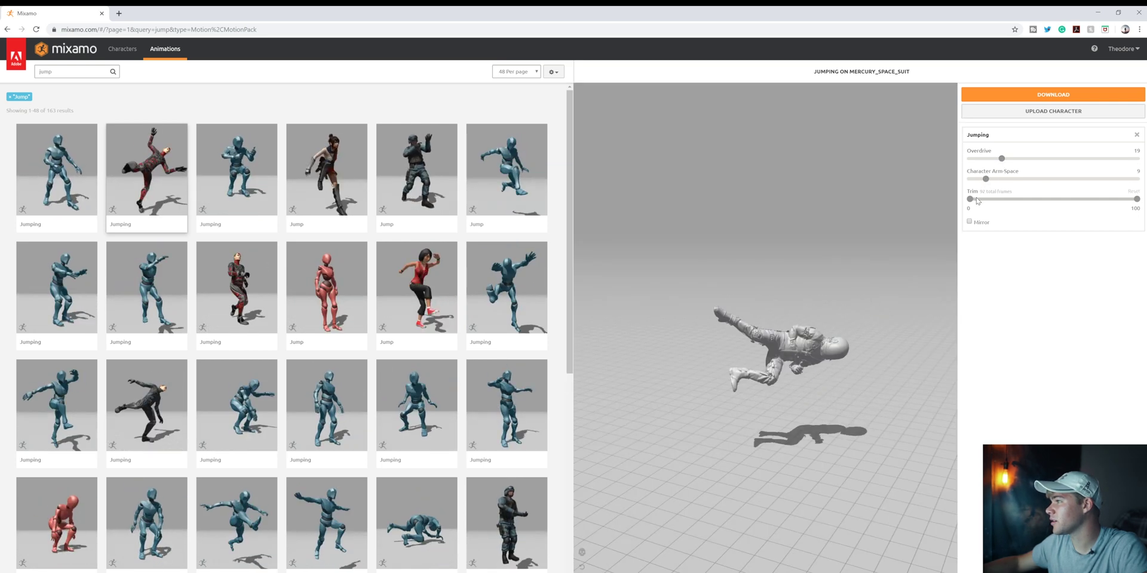
pyautogui.click(1051, 178)
pyautogui.click(1058, 158)
pyautogui.click(1058, 178)
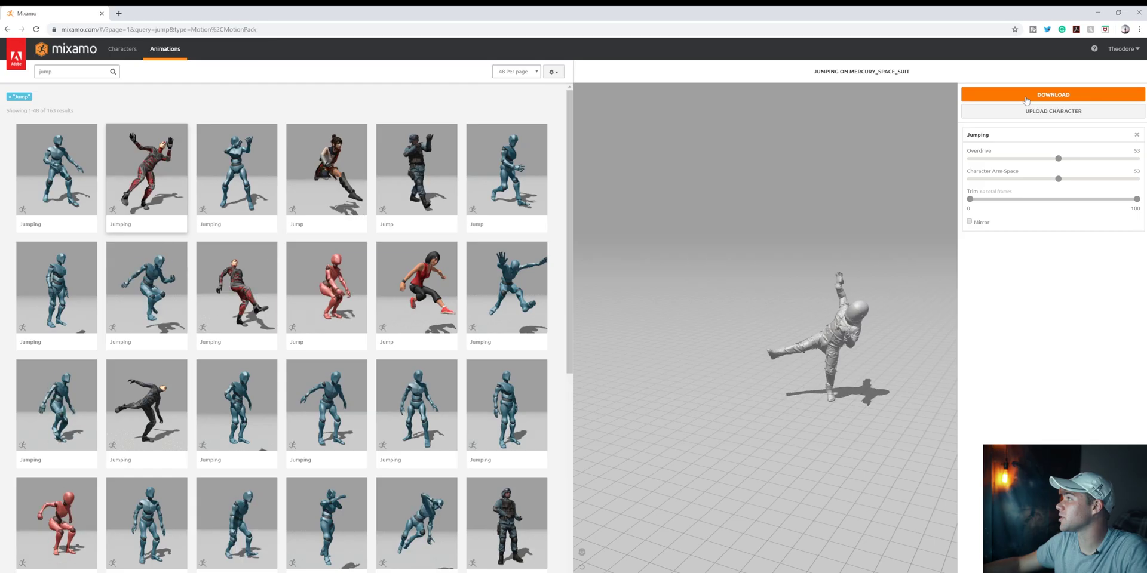
# - Download the animated spacesuit as FBX with skin, at 24 frames per second and without keyframe reduction
pyautogui.click(922, 53)
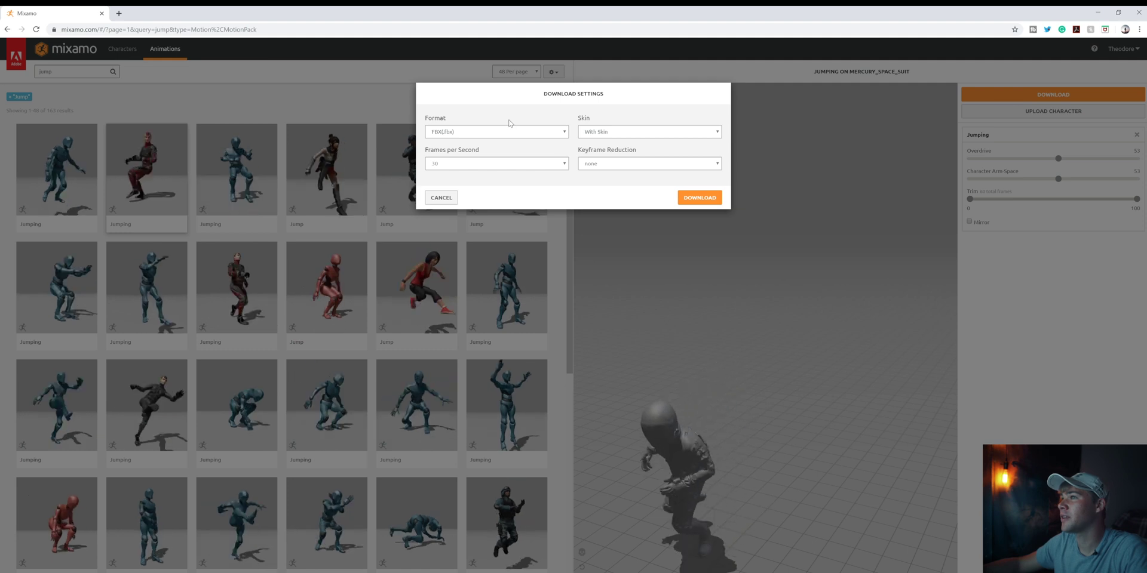
pyautogui.click(445, 164)
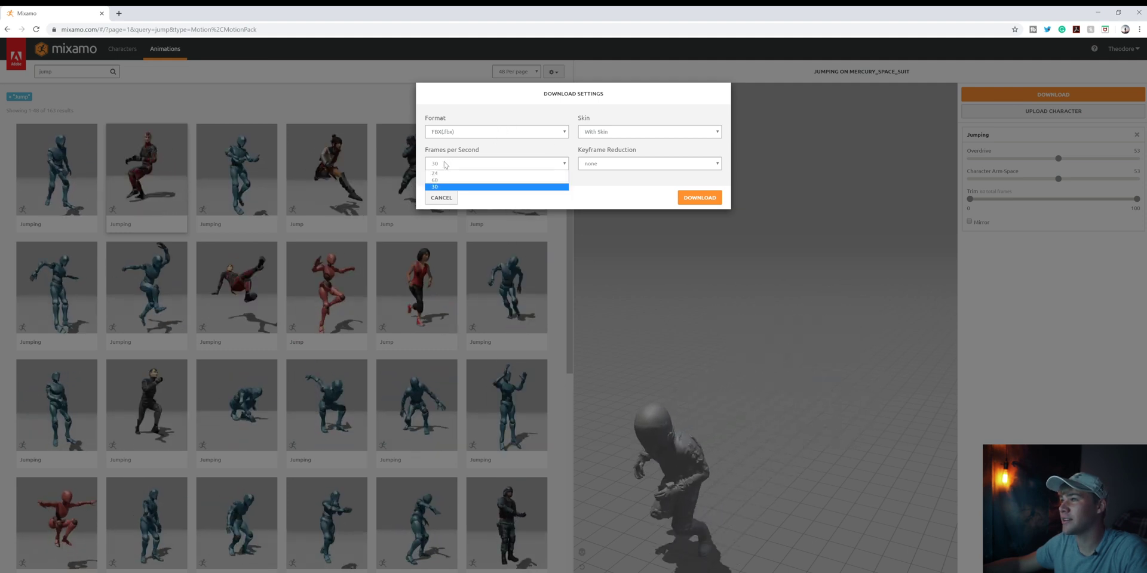
pyautogui.click(442, 173)
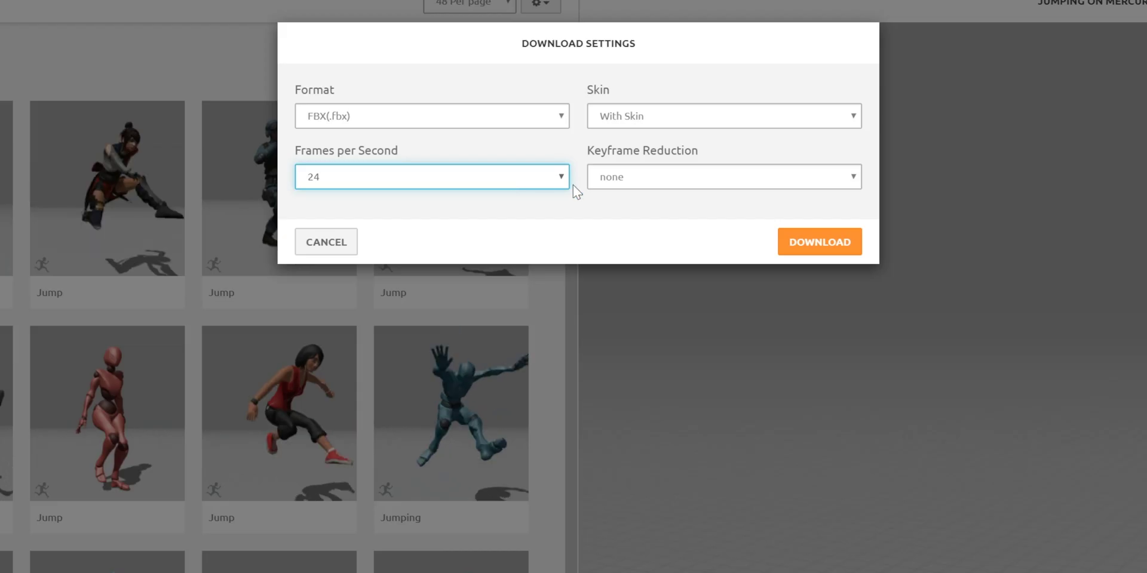
pyautogui.click(800, 244)
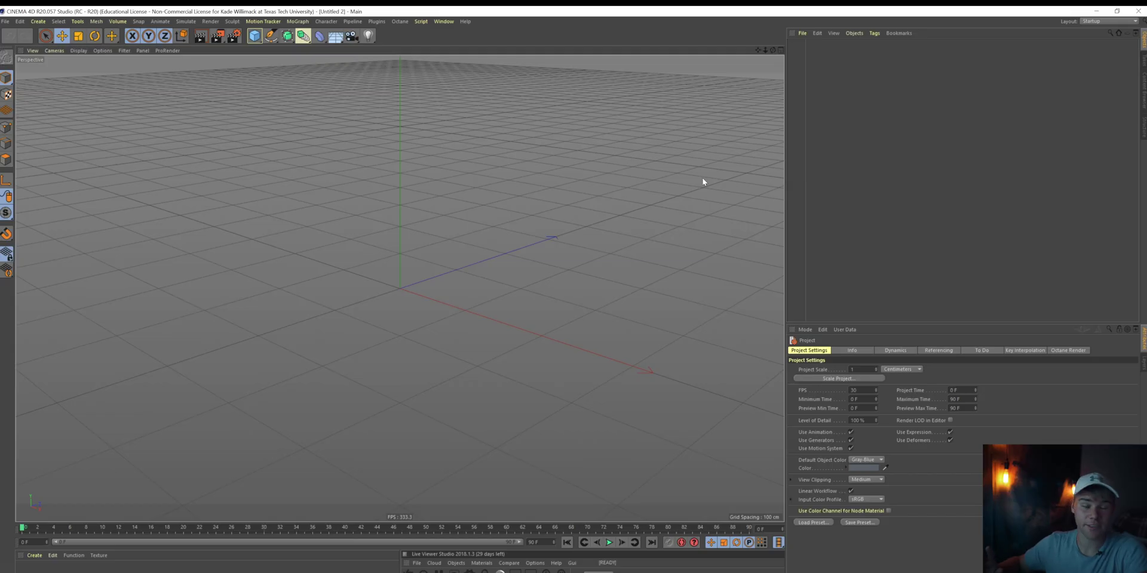
# - Switch to Cinema 4D and import the downloaded spacesuit FBX with the default import settings
pyautogui.click(803, 34)
pyautogui.click(814, 44)
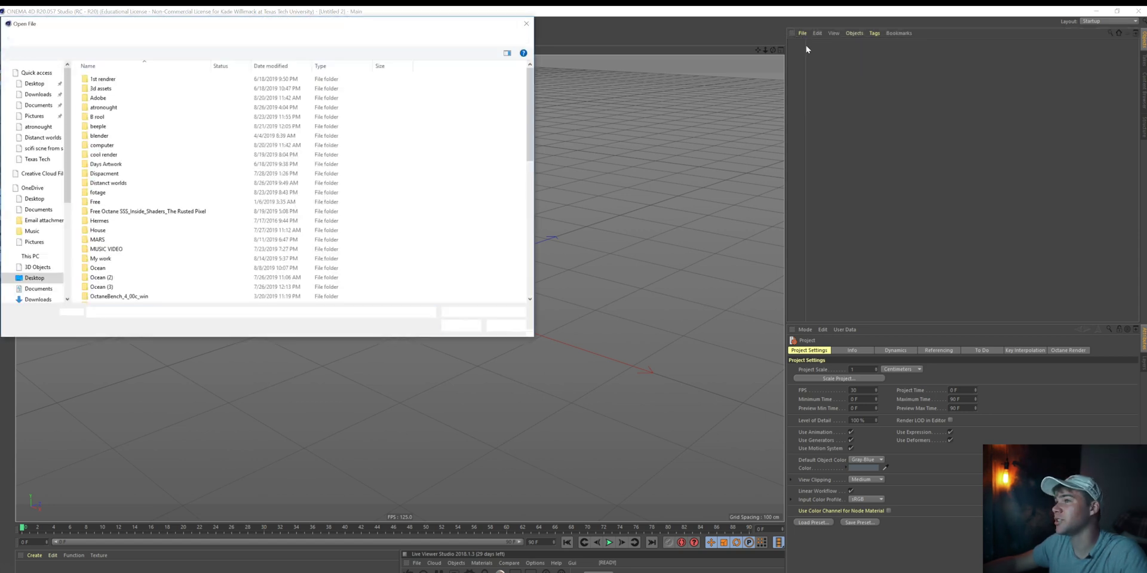
pyautogui.moveTo(103, 25); pyautogui.dragTo(304, 153)
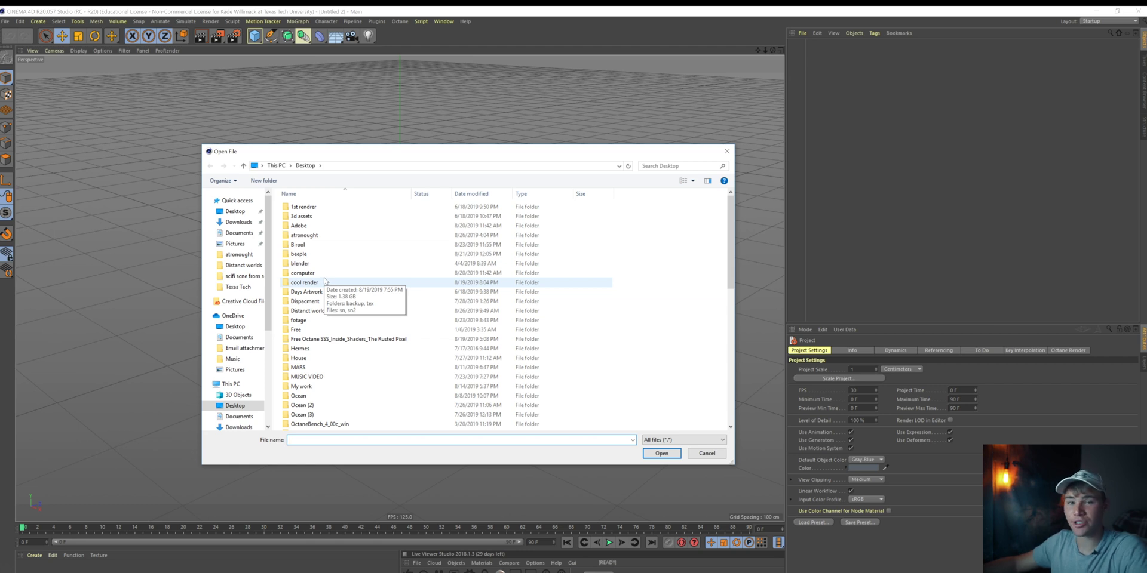
pyautogui.scroll(-4, 324, 281)
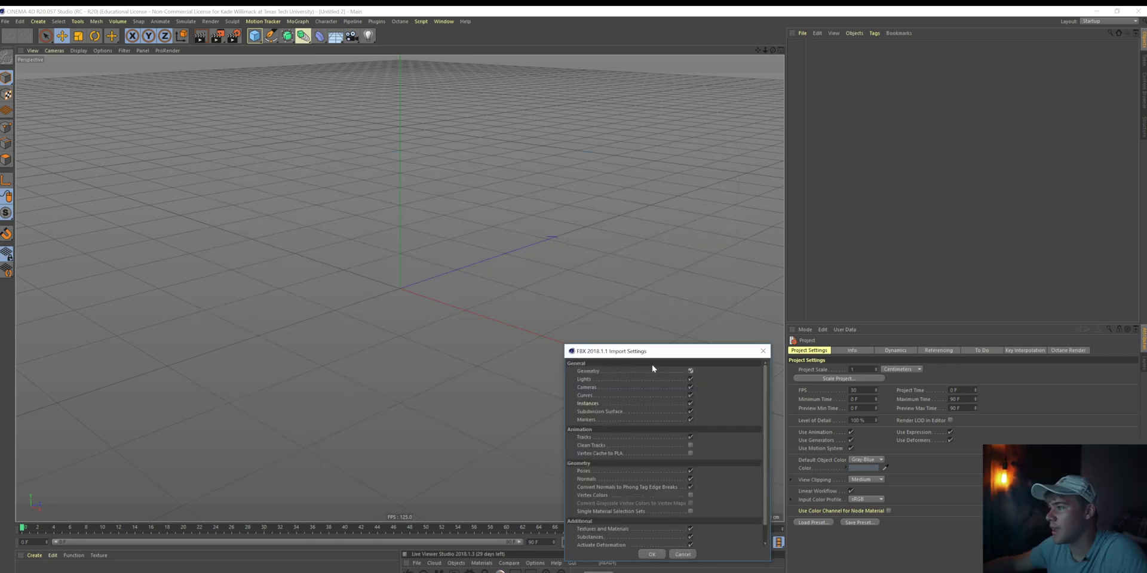
pyautogui.moveTo(652, 359); pyautogui.dragTo(512, 267)
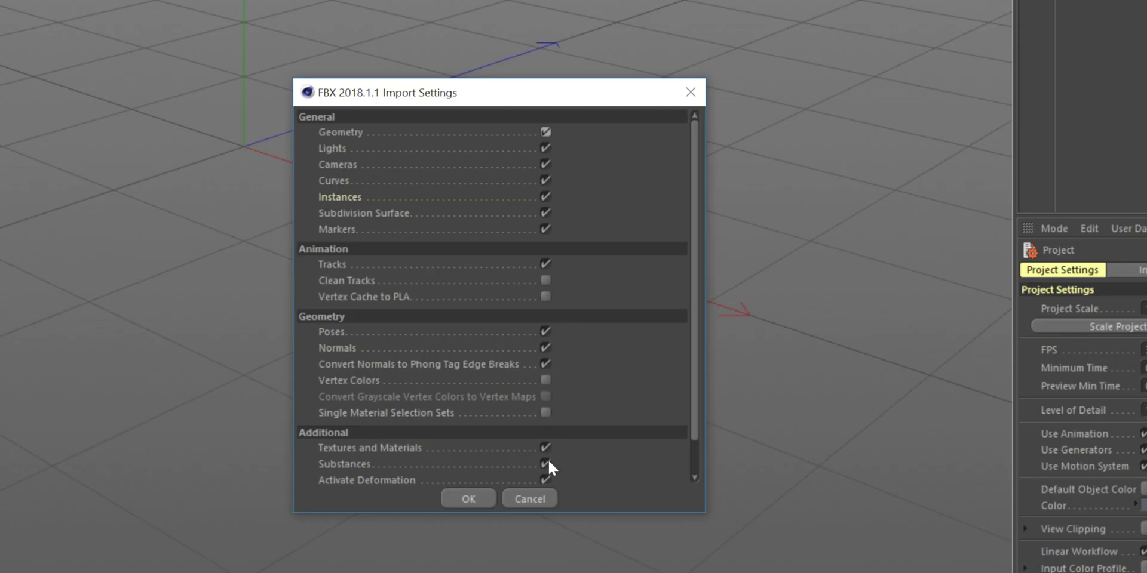
pyautogui.click(484, 500)
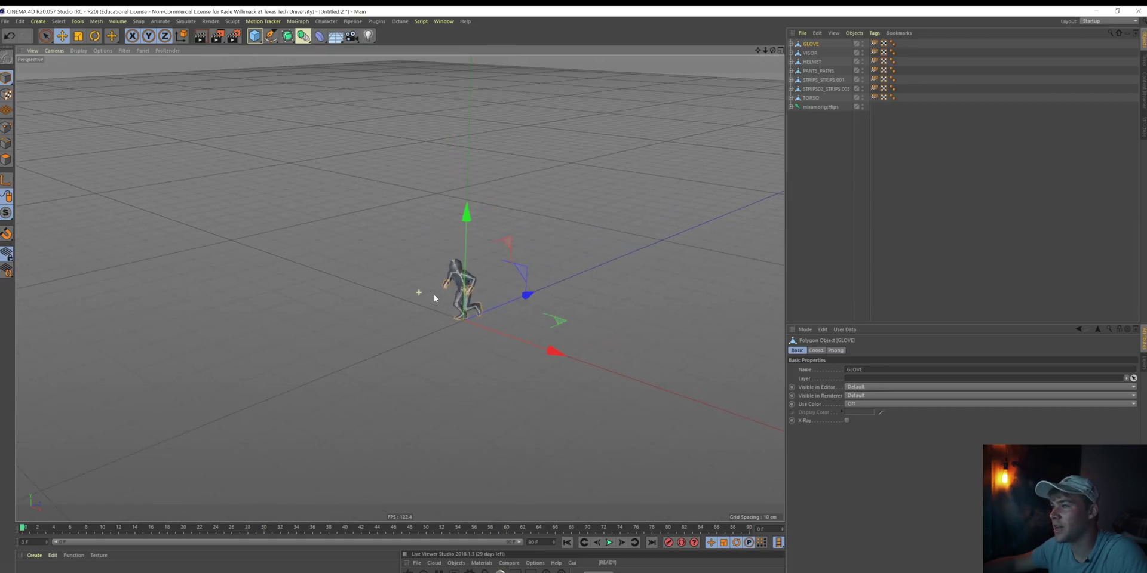
# - Play back and scrub through the imported astronaut's jumping animation to check its motion and length
pyautogui.scroll(6, 436, 298)
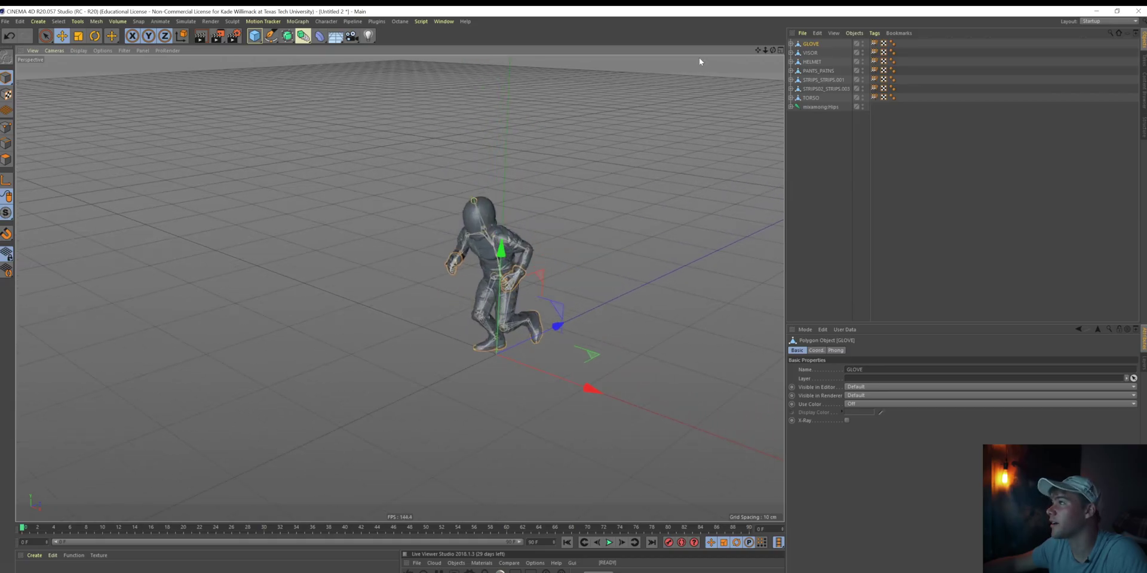
pyautogui.moveTo(772, 50); pyautogui.dragTo(835, 26)
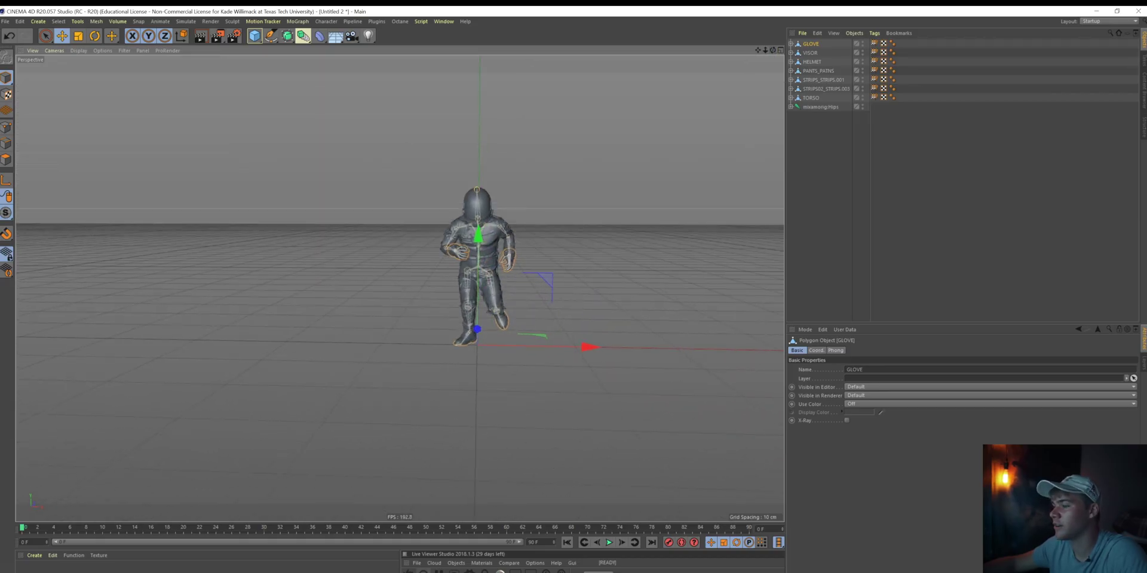
pyautogui.click(608, 543)
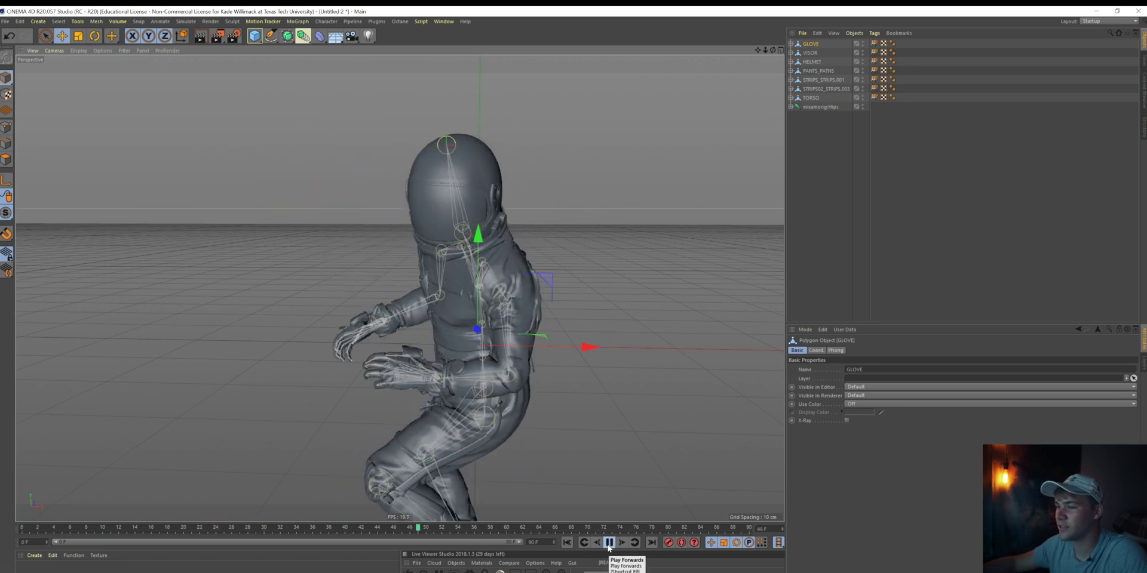
pyautogui.click(607, 544)
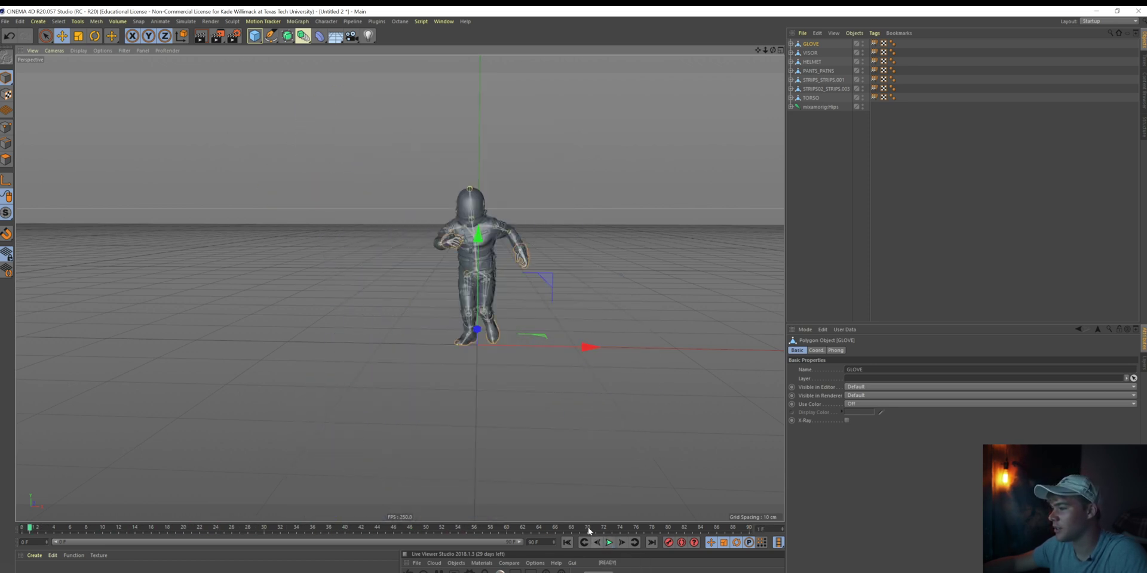
pyautogui.moveTo(587, 530); pyautogui.dragTo(117, 489)
# - Set the project's maximum time to 60 frames in the project settings
pyautogui.hotkey('ctrl', 'd')
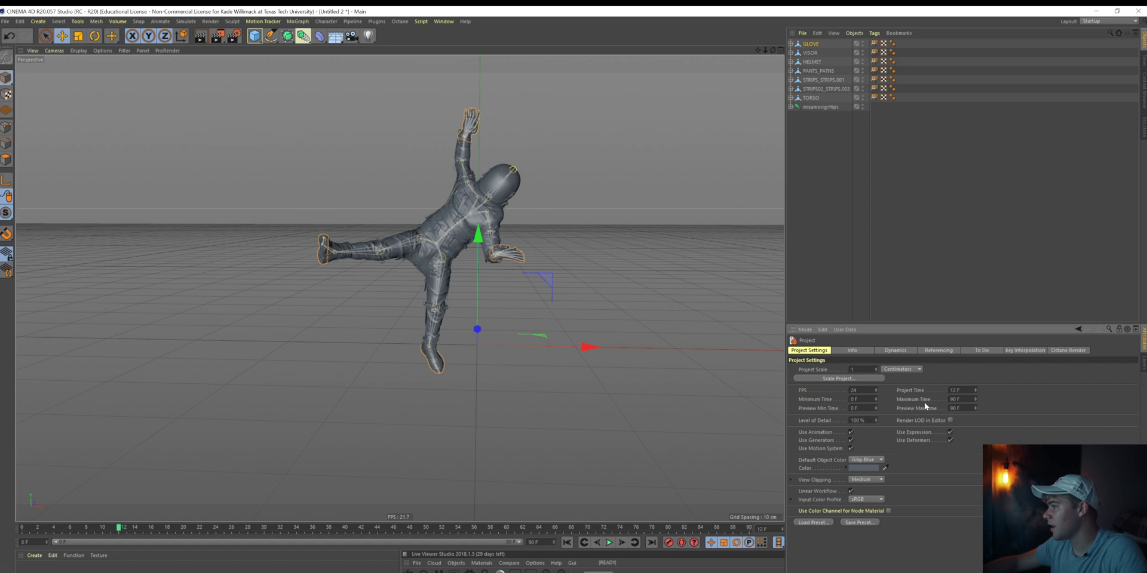
pyautogui.doubleClick(956, 399)
pyautogui.write('72')
pyautogui.press('Return')
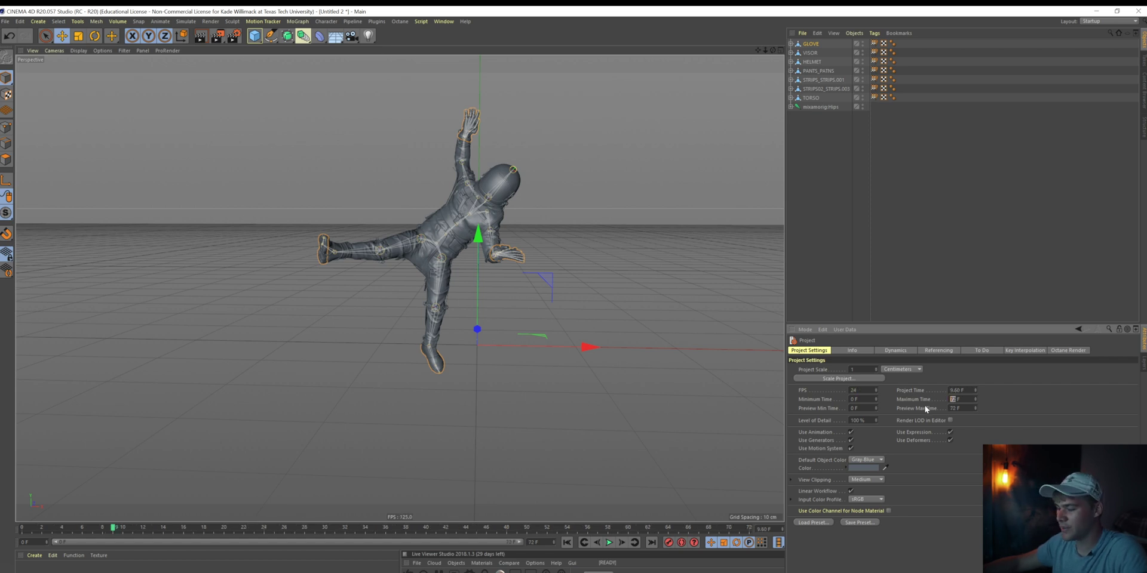
pyautogui.write('60')
pyautogui.press('Return')
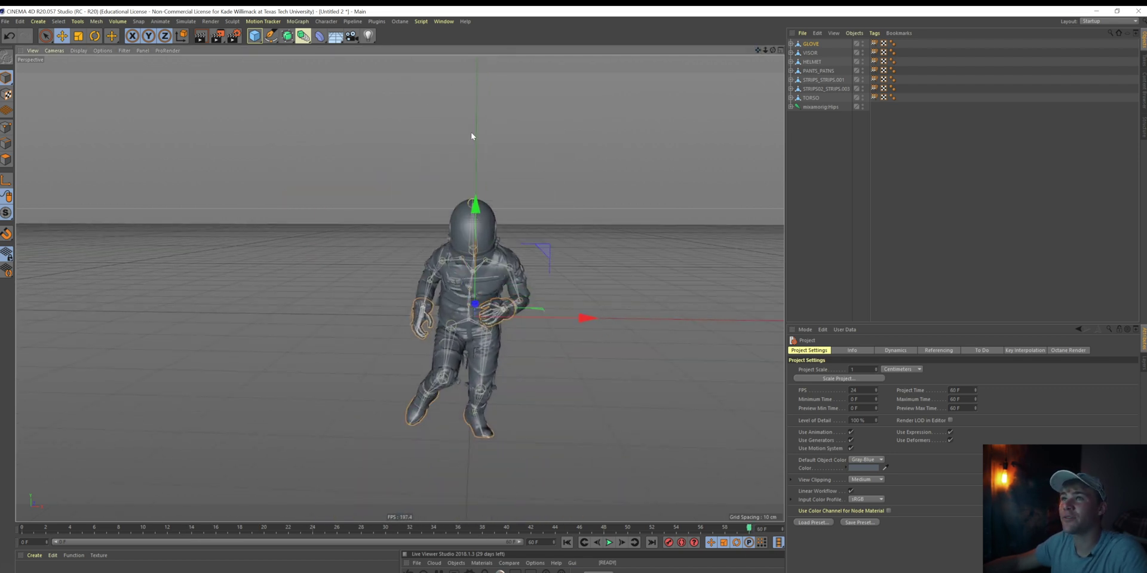
# - Add a plane primitive to the scene around the astronaut
pyautogui.click(254, 36)
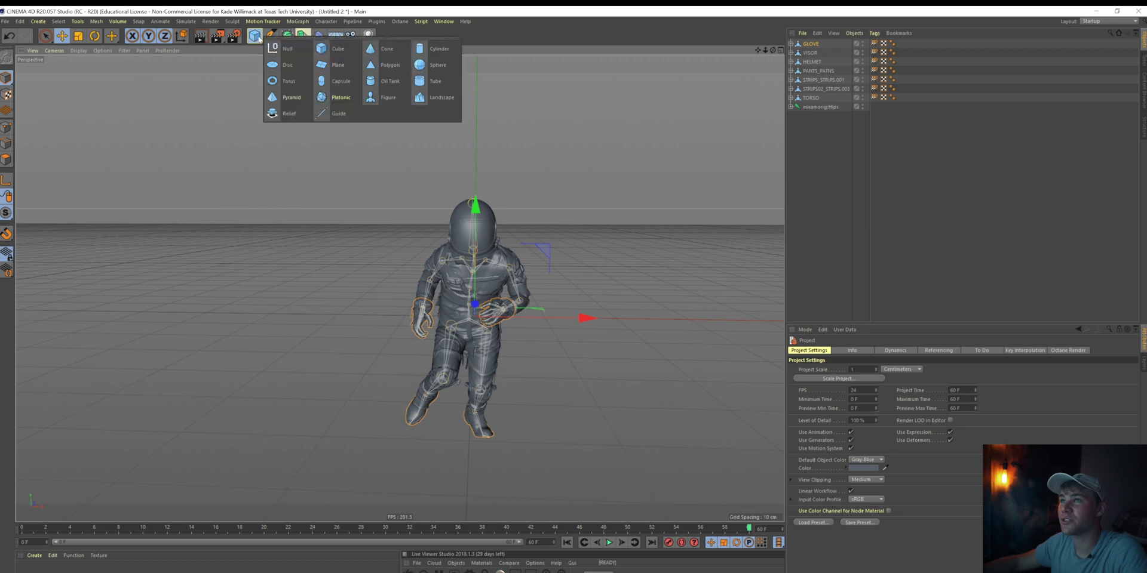
pyautogui.click(326, 46)
pyautogui.scroll(-5, 510, 357)
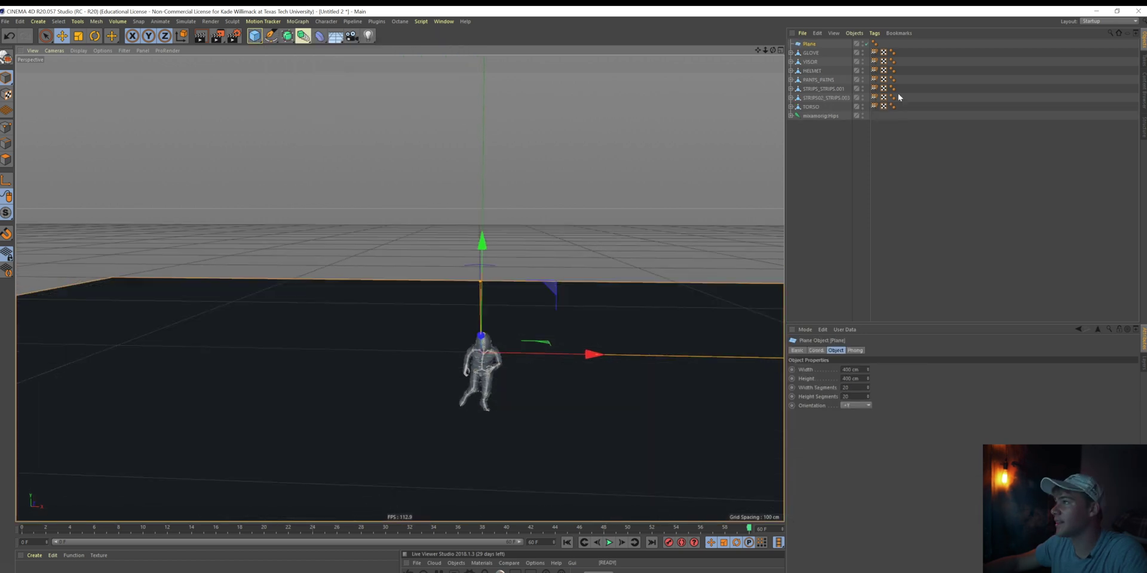
pyautogui.moveTo(773, 50)
pyautogui.mouseDown()
pyautogui.moveTo(773, 6)
pyautogui.moveTo(772, 65)
pyautogui.moveTo(773, 51)
pyautogui.mouseUp()
pyautogui.moveTo(400, 289); pyautogui.dragTo(565, 466)
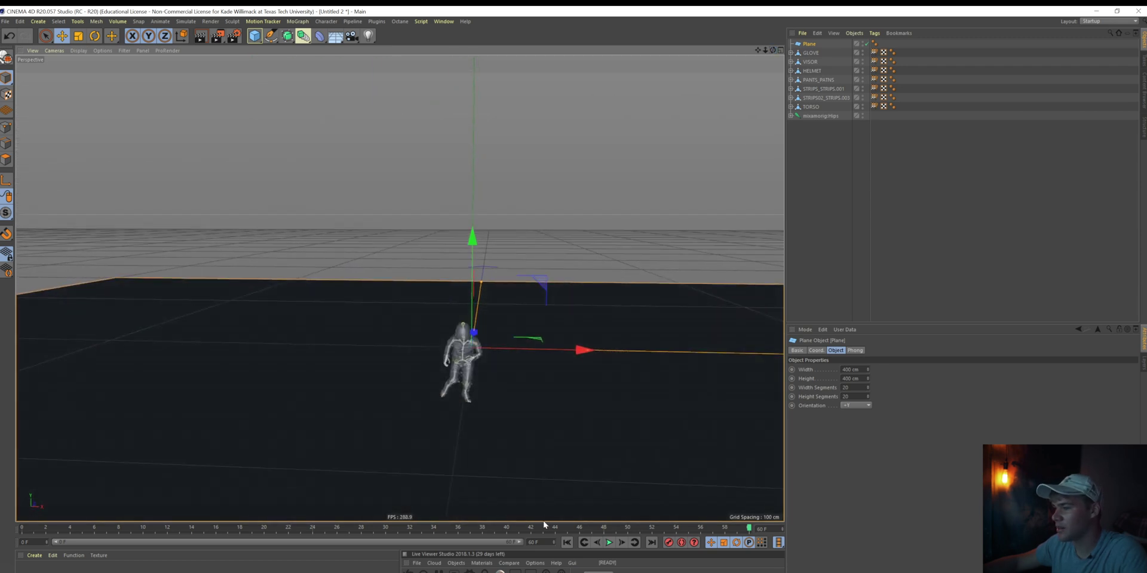
# - Enlarge the material and live viewer area, create an Octane material and apply it to the HELMET object
pyautogui.moveTo(543, 523); pyautogui.dragTo(547, 372)
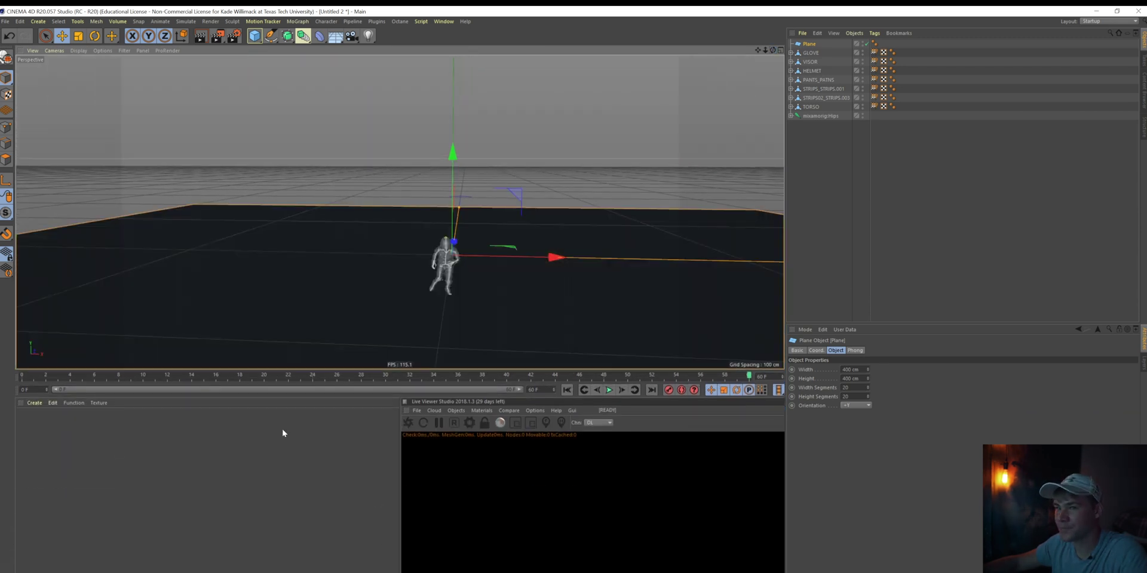
pyautogui.click(32, 403)
pyautogui.moveTo(89, 434)
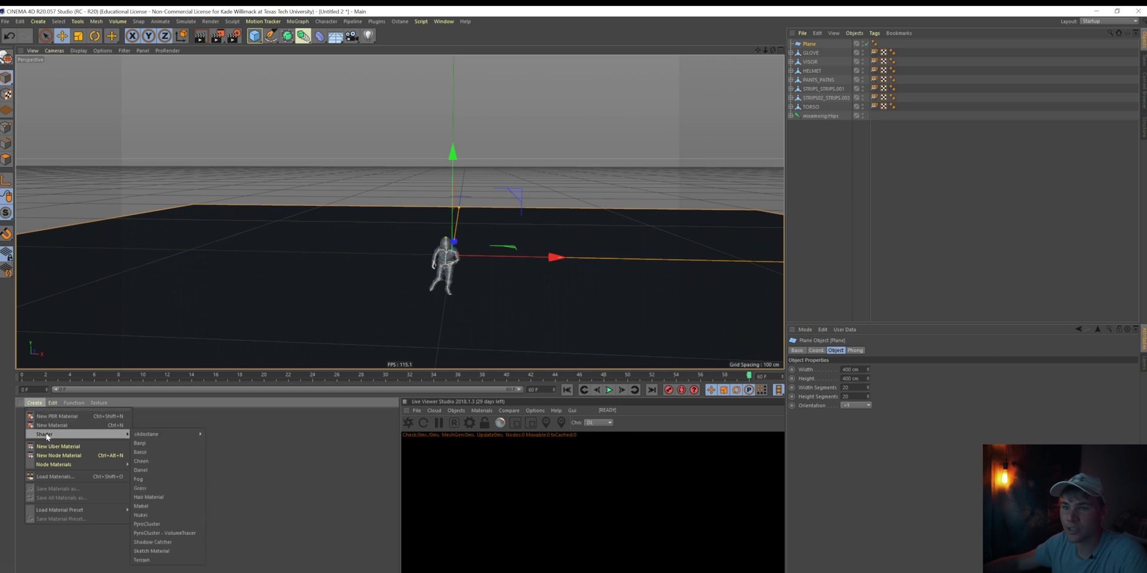
pyautogui.moveTo(147, 435)
pyautogui.click(232, 437)
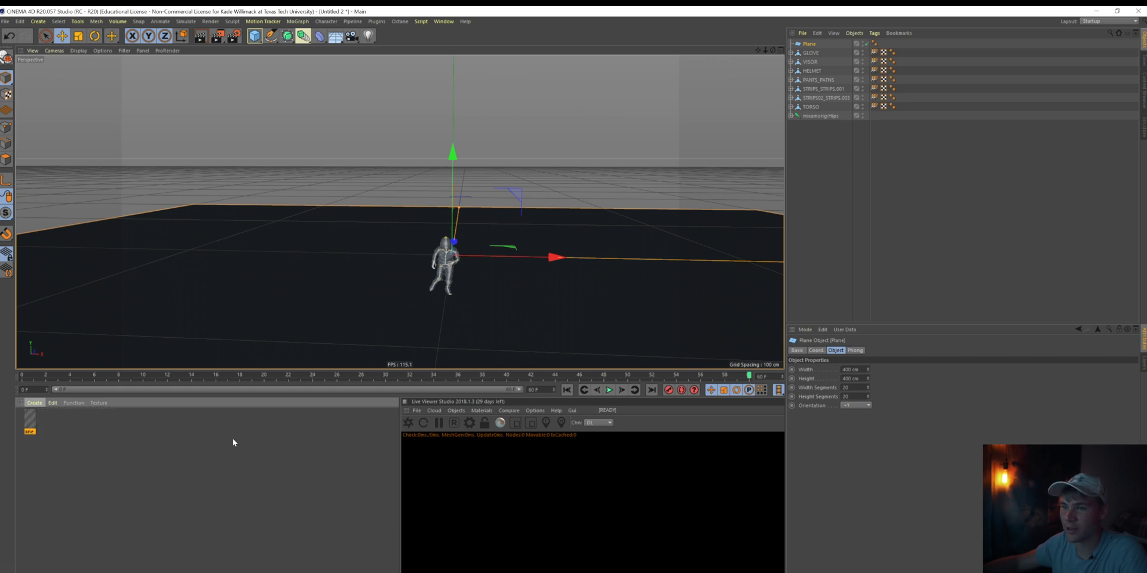
pyautogui.moveTo(627, 231); pyautogui.dragTo(826, 119)
pyautogui.moveTo(848, 85)
pyautogui.mouseDown()
pyautogui.moveTo(258, 423)
pyautogui.moveTo(777, 111)
pyautogui.moveTo(814, 71)
pyautogui.moveTo(857, 68)
pyautogui.mouseUp()
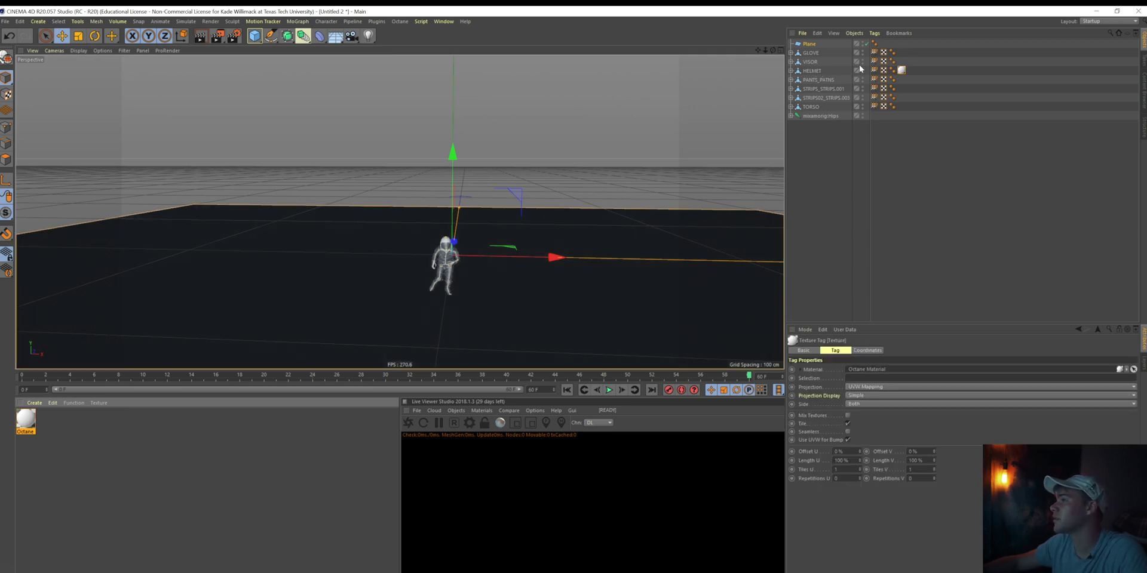
# - Set the helmet's Octane material type to Metallic and move its editor window clear of the astronaut
pyautogui.doubleClick(32, 427)
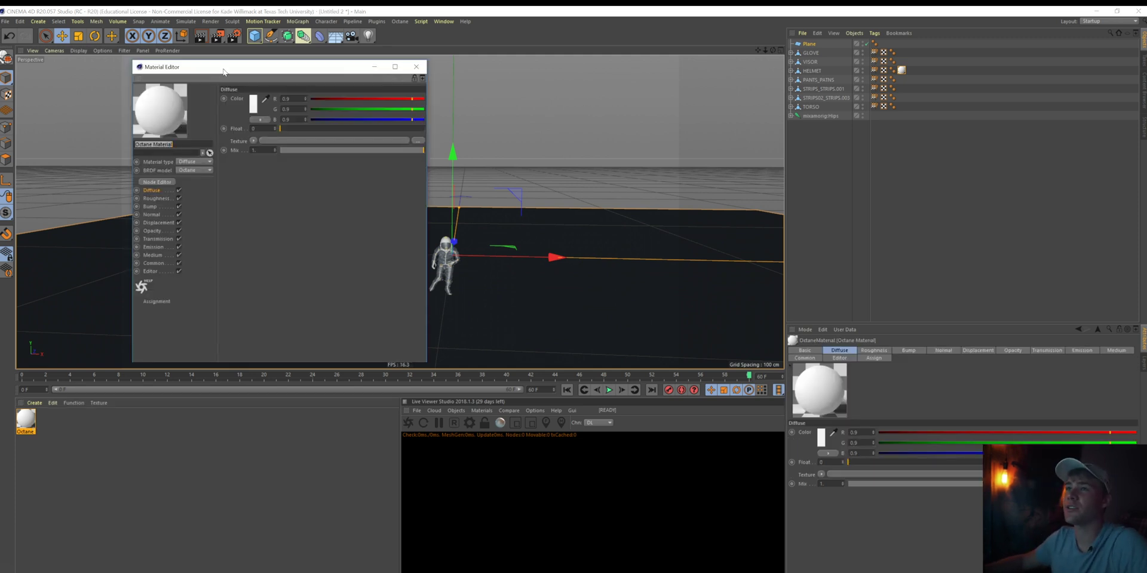
pyautogui.moveTo(224, 72); pyautogui.dragTo(307, 155)
pyautogui.click(292, 245)
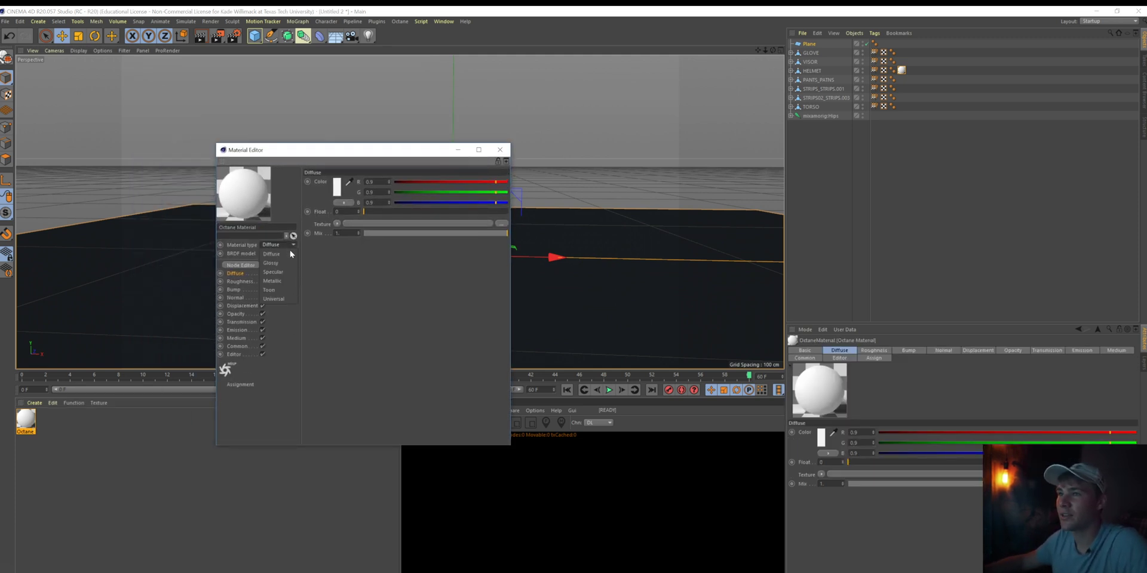
pyautogui.click(280, 282)
pyautogui.moveTo(332, 147); pyautogui.dragTo(257, 284)
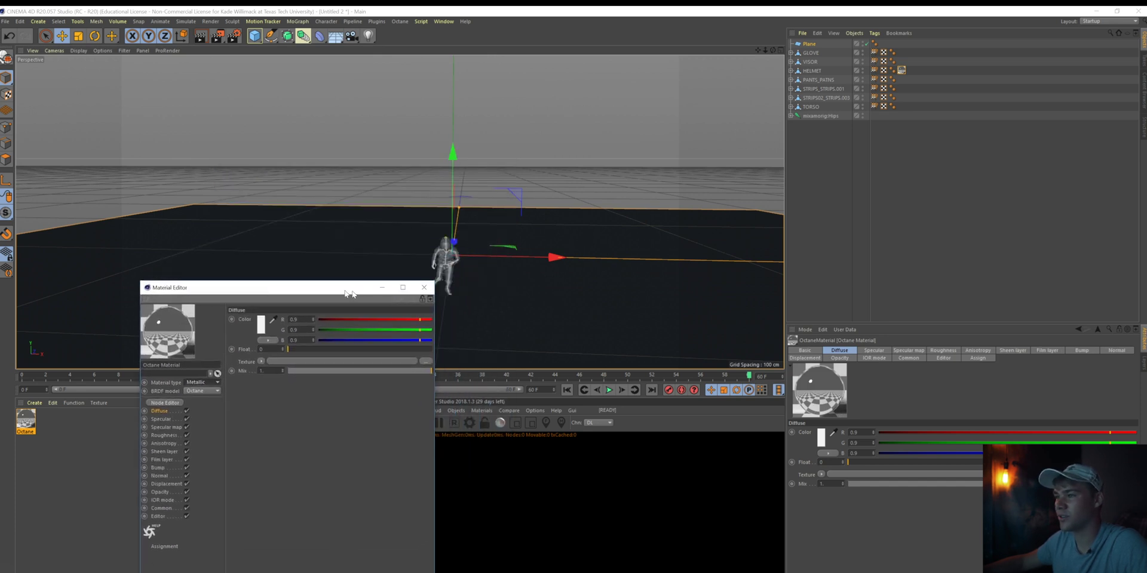
pyautogui.moveTo(348, 292); pyautogui.dragTo(279, 295)
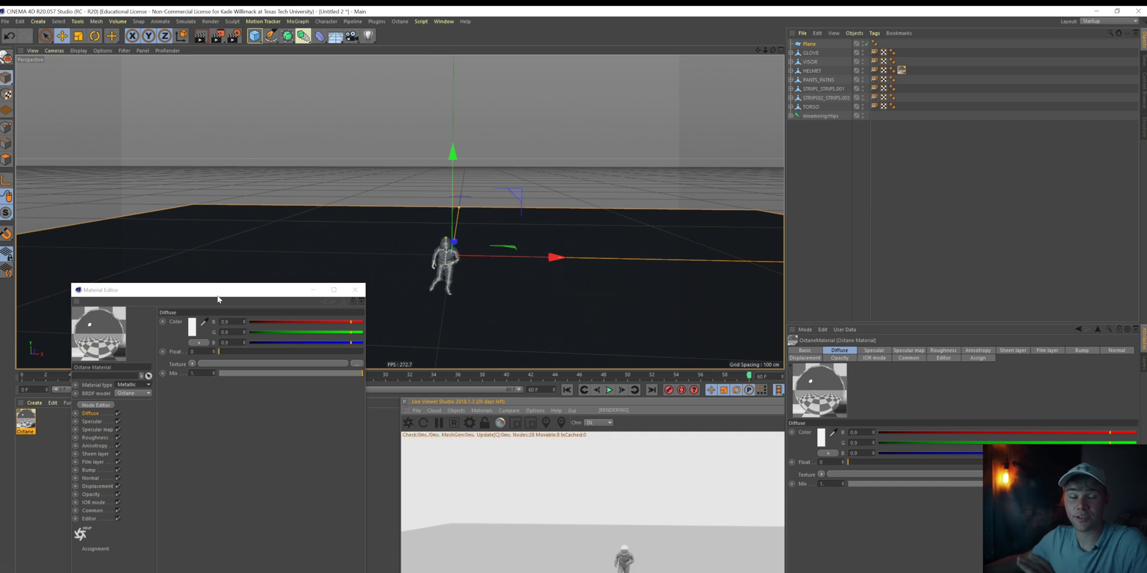
pyautogui.moveTo(218, 298); pyautogui.dragTo(289, 267)
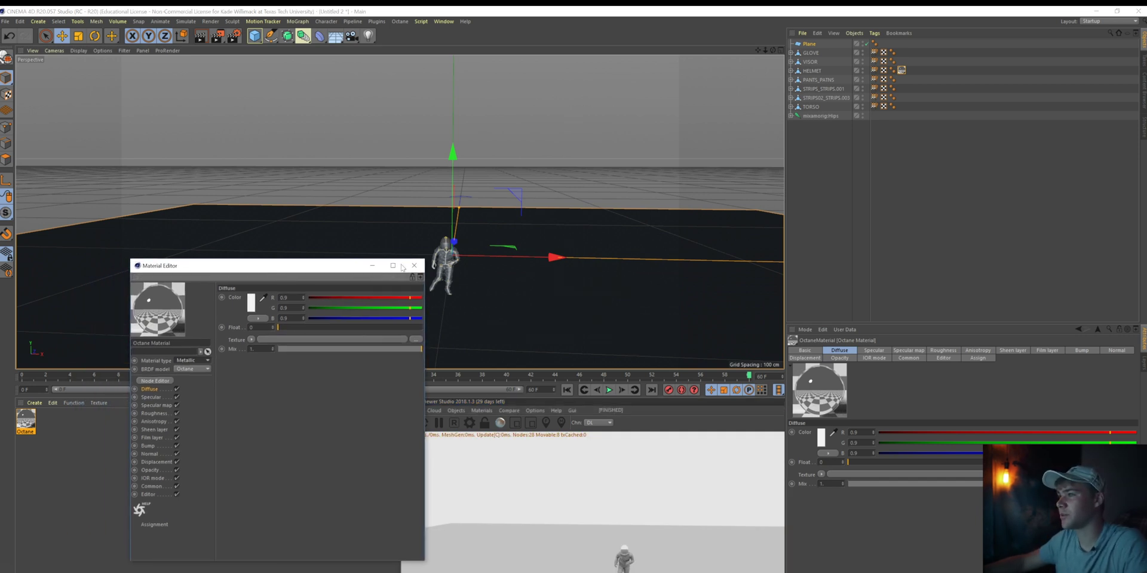
# - Open the helmet material in the Octane Node Editor, enlarge the window and make room beside the material node
pyautogui.scroll(4, 708, 144)
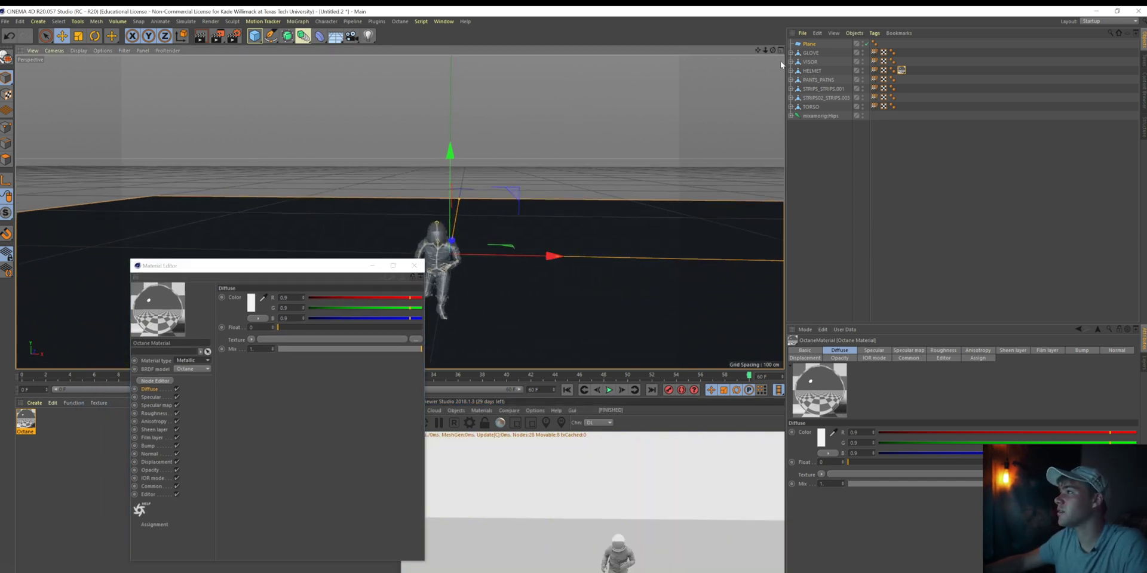
pyautogui.moveTo(773, 53); pyautogui.dragTo(399, 212)
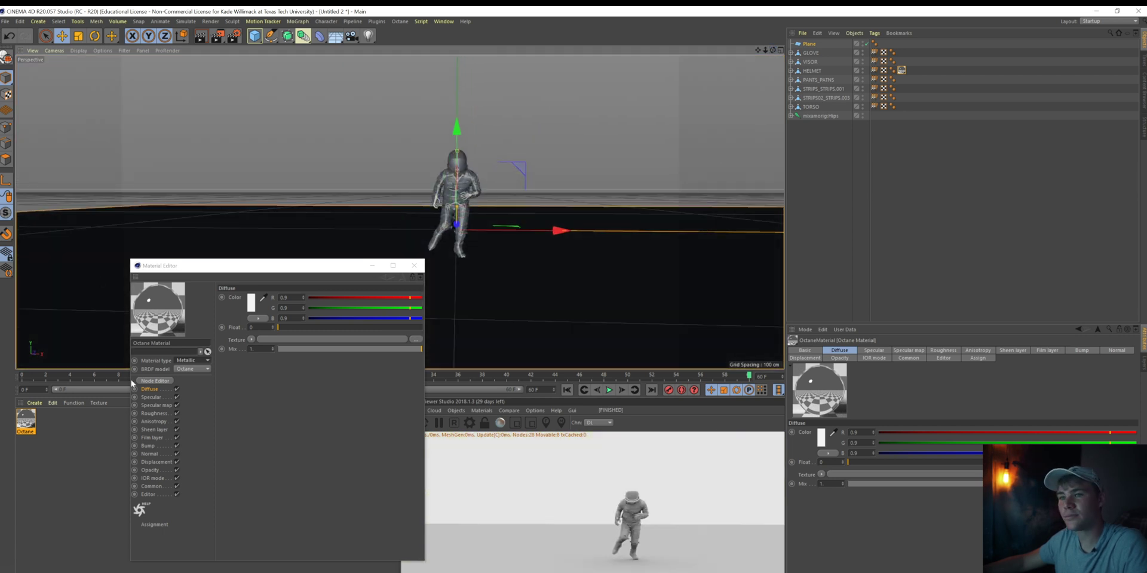
pyautogui.click(150, 381)
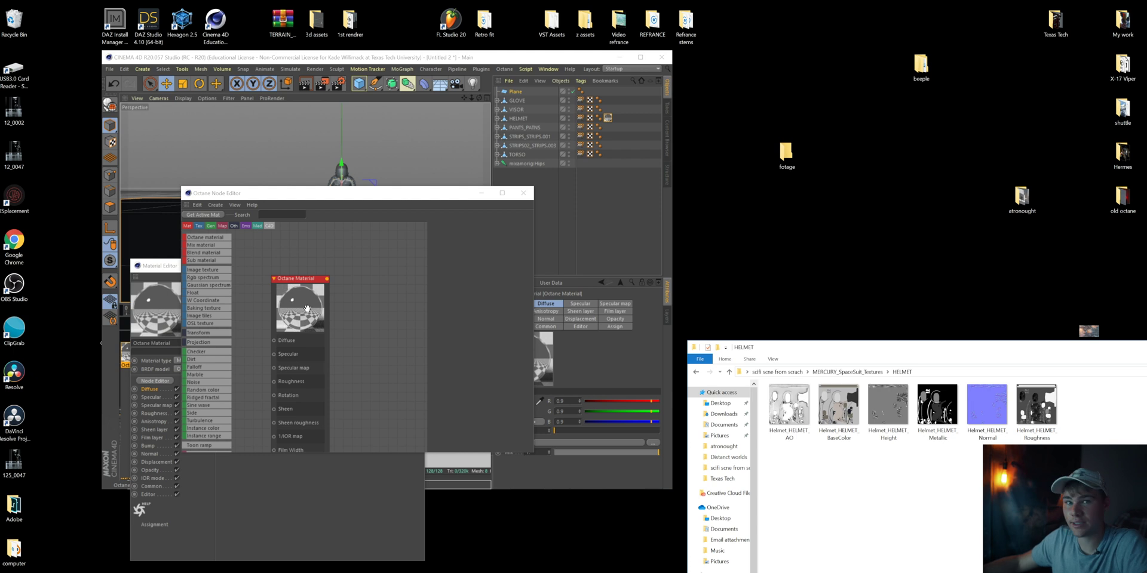
pyautogui.moveTo(307, 309); pyautogui.dragTo(381, 289)
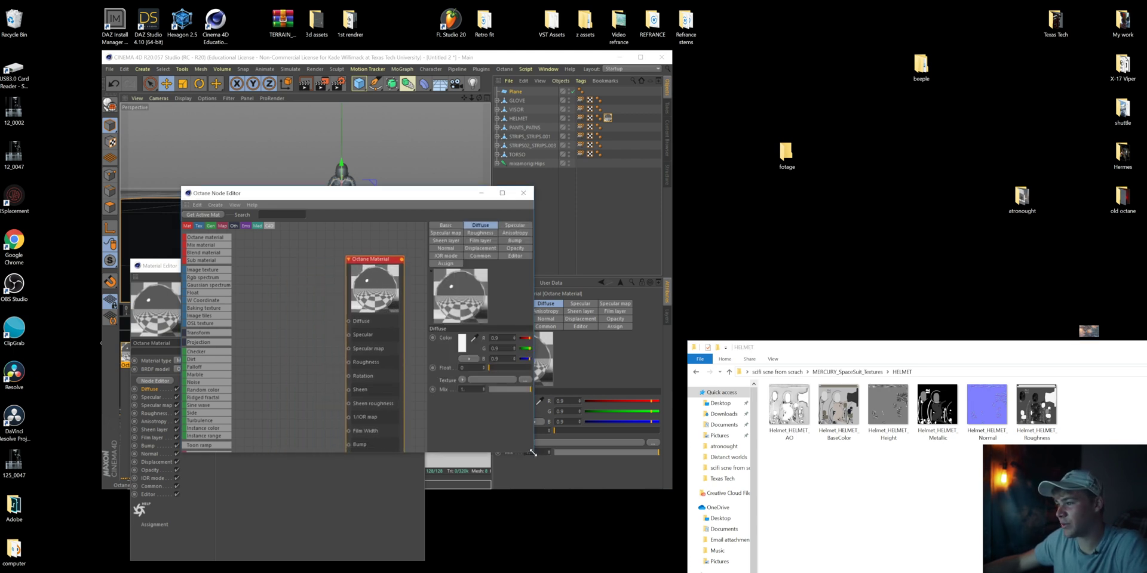
pyautogui.moveTo(534, 451); pyautogui.dragTo(679, 465)
pyautogui.moveTo(477, 453); pyautogui.dragTo(476, 556)
pyautogui.moveTo(386, 337); pyautogui.dragTo(446, 329)
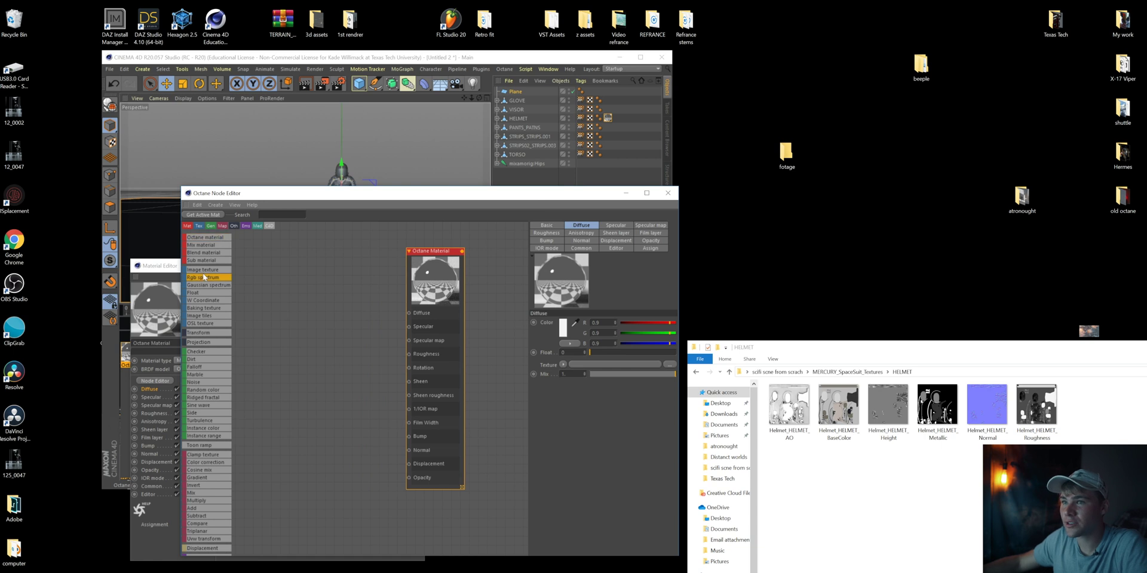
pyautogui.moveTo(206, 270); pyautogui.dragTo(273, 261)
pyautogui.moveTo(410, 195); pyautogui.dragTo(550, 173)
pyautogui.moveTo(585, 283); pyautogui.dragTo(592, 277)
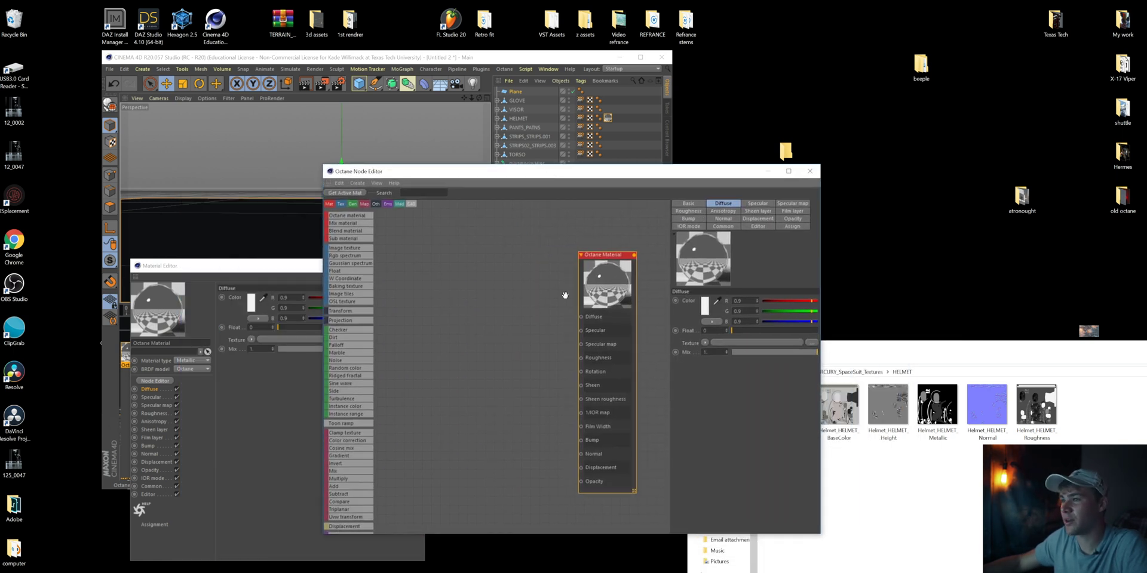
# - Add four image texture nodes, spread them out in a column and connect the uppermost one to the material's Diffuse input
pyautogui.moveTo(355, 247); pyautogui.dragTo(413, 272)
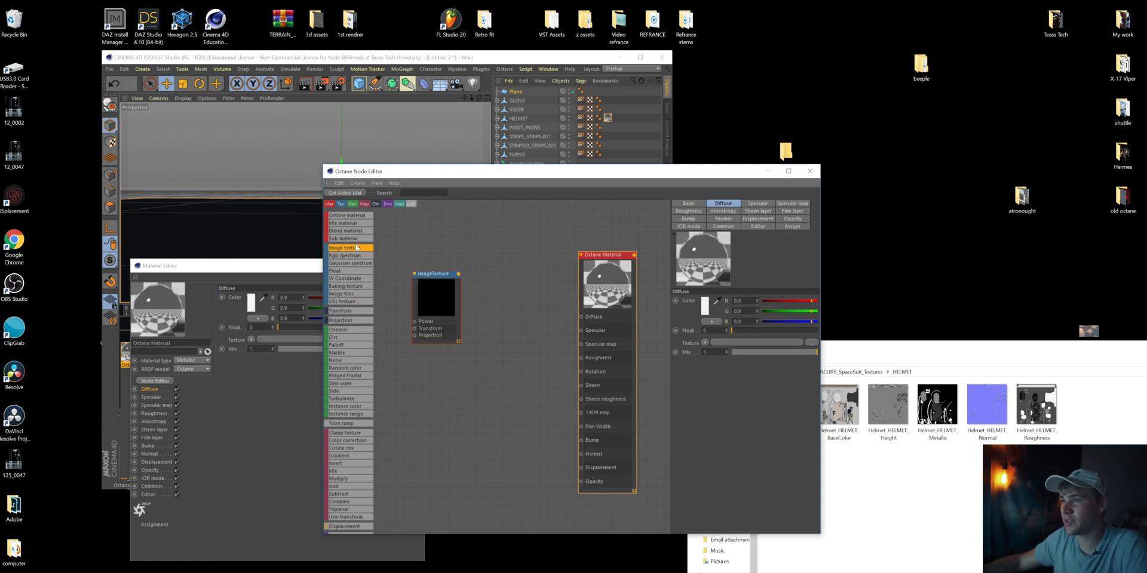
pyautogui.moveTo(431, 383); pyautogui.dragTo(432, 387)
pyautogui.moveTo(352, 249); pyautogui.dragTo(407, 453)
pyautogui.moveTo(455, 255); pyautogui.dragTo(441, 221)
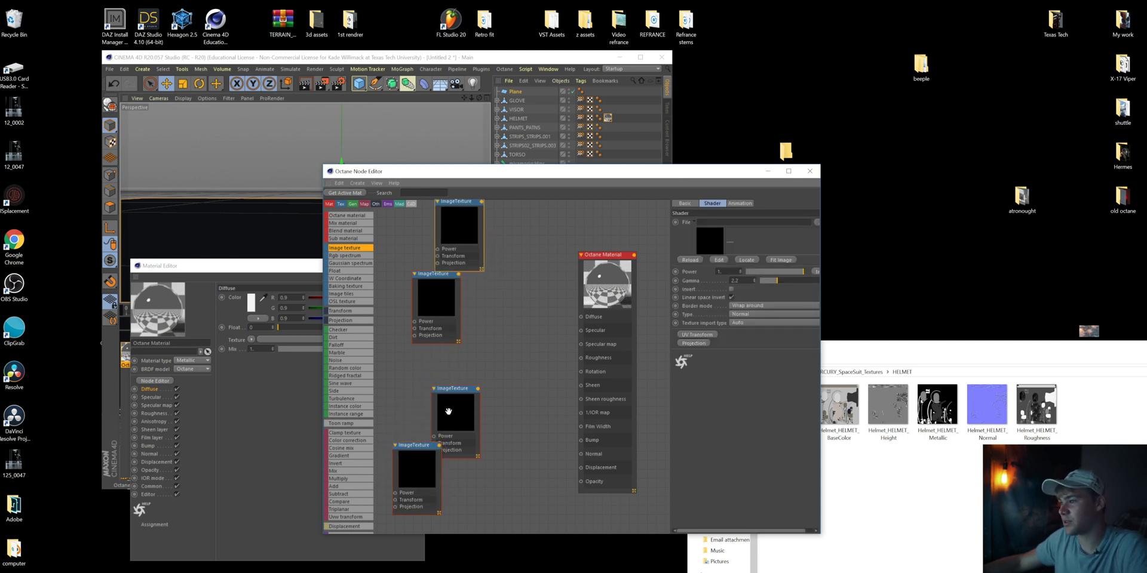
pyautogui.moveTo(448, 412); pyautogui.dragTo(462, 411)
pyautogui.moveTo(397, 461); pyautogui.dragTo(433, 477)
pyautogui.moveTo(428, 323); pyautogui.dragTo(429, 358)
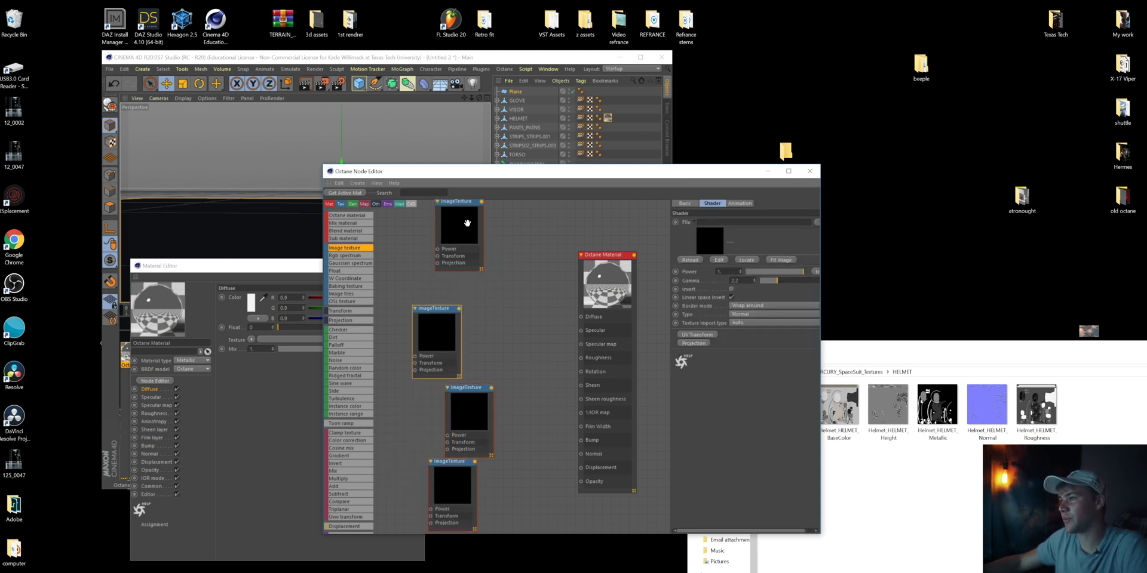
pyautogui.moveTo(473, 218); pyautogui.dragTo(581, 317)
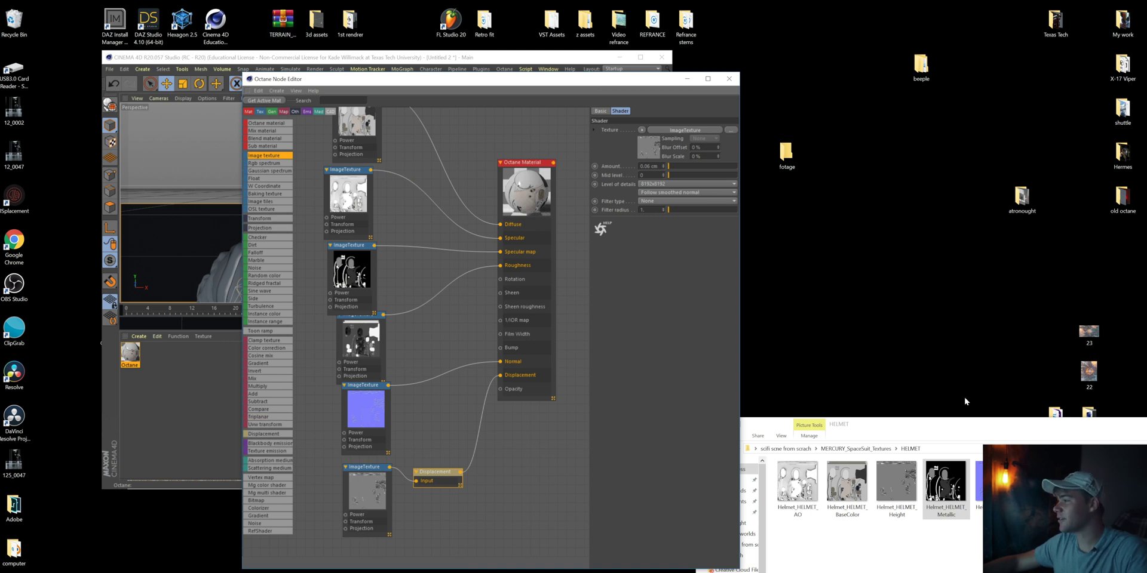
# - Bring the HELMET texture folder fully into view and spread out the connected texture and displacement nodes
pyautogui.moveTo(948, 429); pyautogui.dragTo(944, 323)
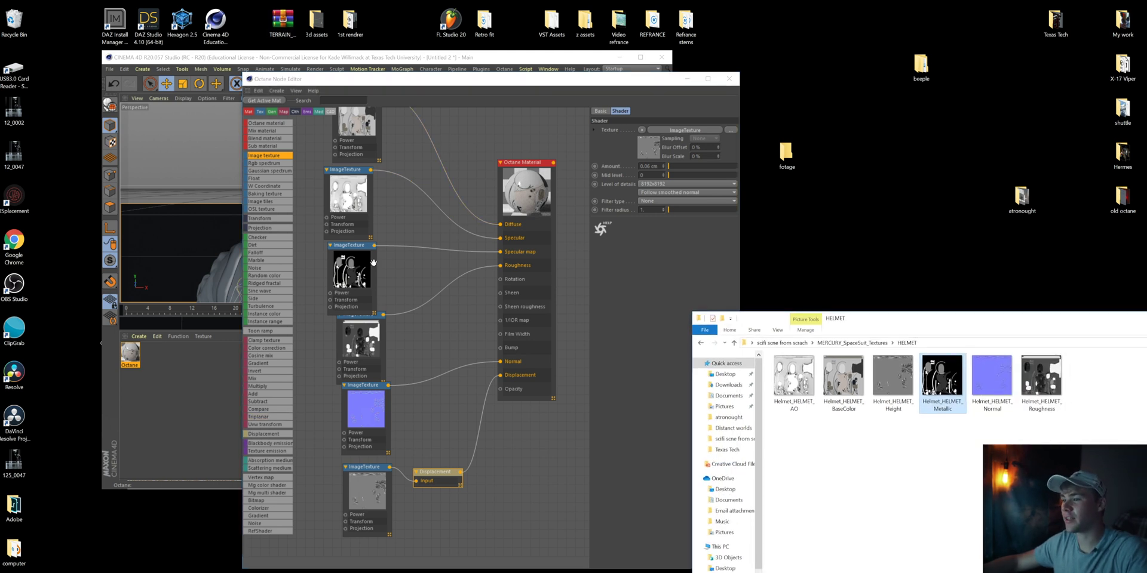
pyautogui.moveTo(375, 493); pyautogui.dragTo(372, 517)
pyautogui.moveTo(437, 473); pyautogui.dragTo(433, 491)
pyautogui.moveTo(382, 436); pyautogui.dragTo(374, 458)
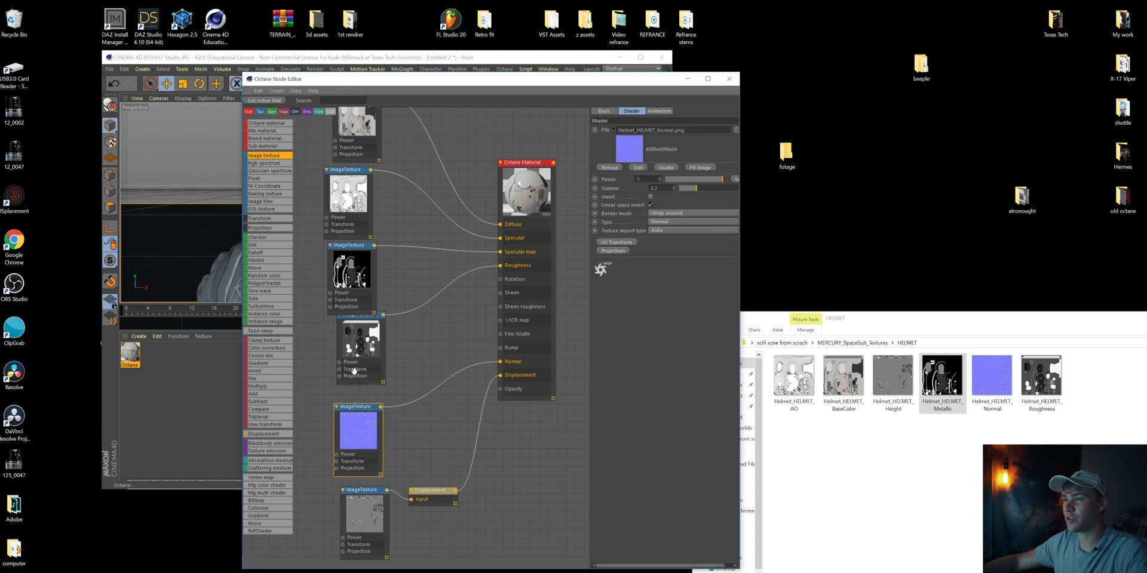
pyautogui.moveTo(353, 357); pyautogui.dragTo(345, 372)
pyautogui.moveTo(349, 292); pyautogui.dragTo(353, 305)
pyautogui.moveTo(350, 209); pyautogui.dragTo(350, 211)
pyautogui.moveTo(358, 144); pyautogui.dragTo(419, 155)
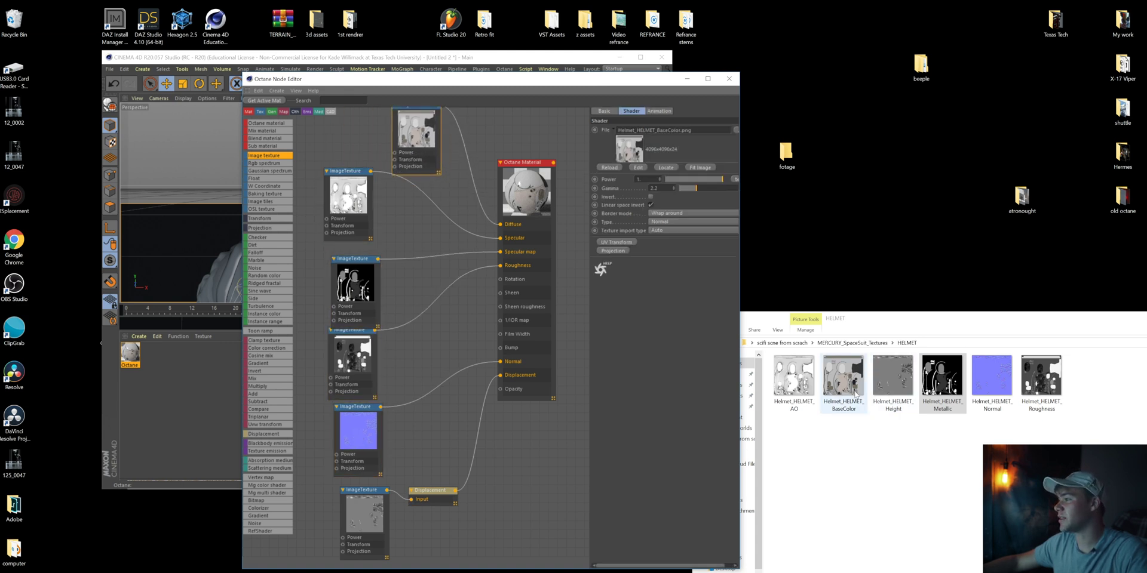
# - Examine the helmet's base color, AO, metallic and roughness texture nodes and the material inputs they feed
pyautogui.click(843, 382)
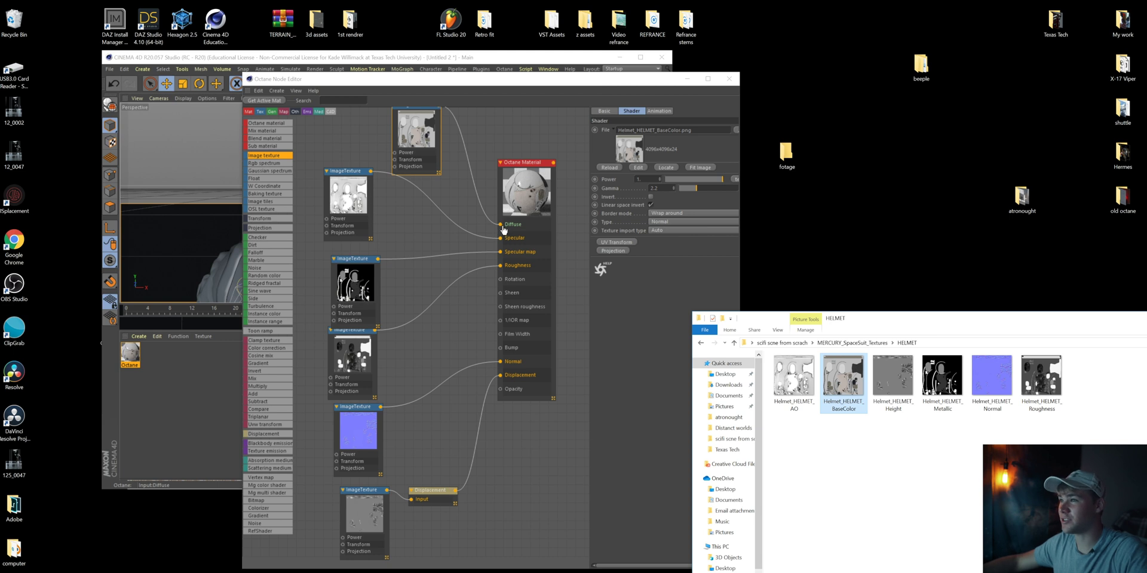
pyautogui.click(358, 198)
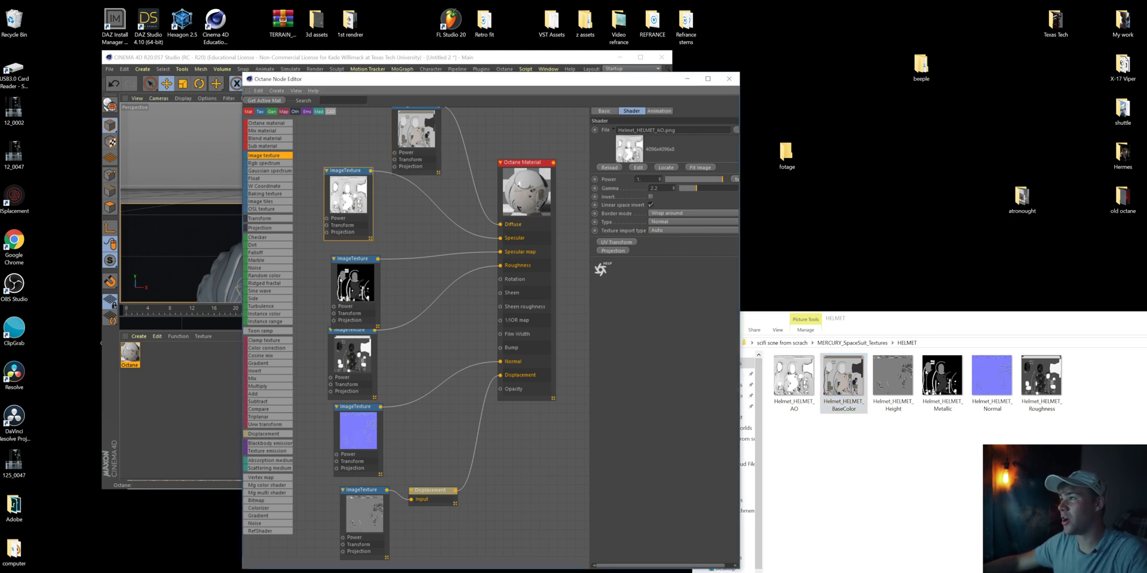
pyautogui.click(358, 296)
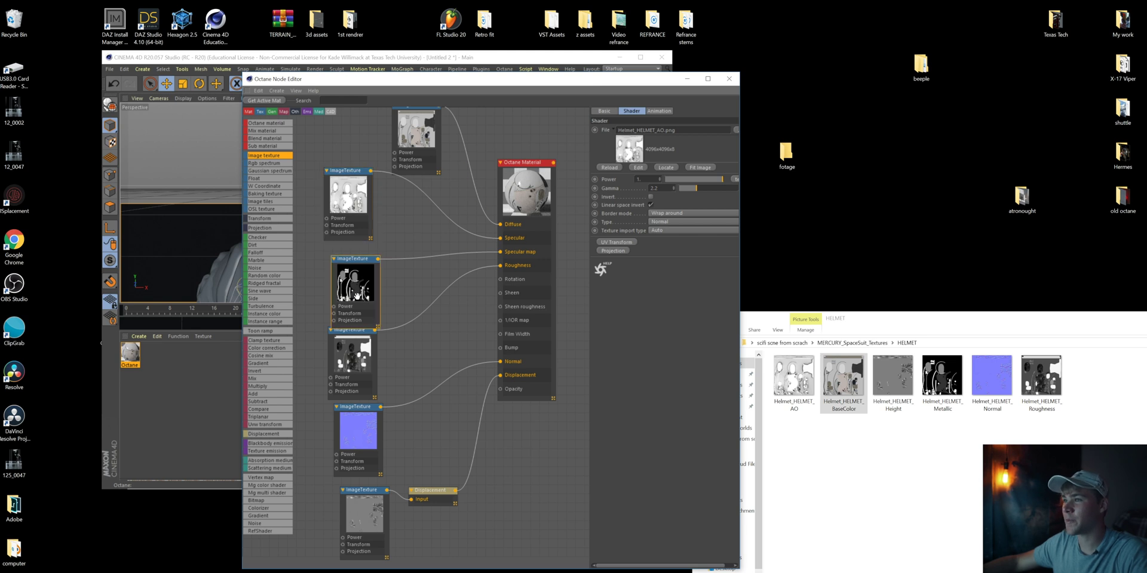
pyautogui.moveTo(343, 292); pyautogui.dragTo(348, 287)
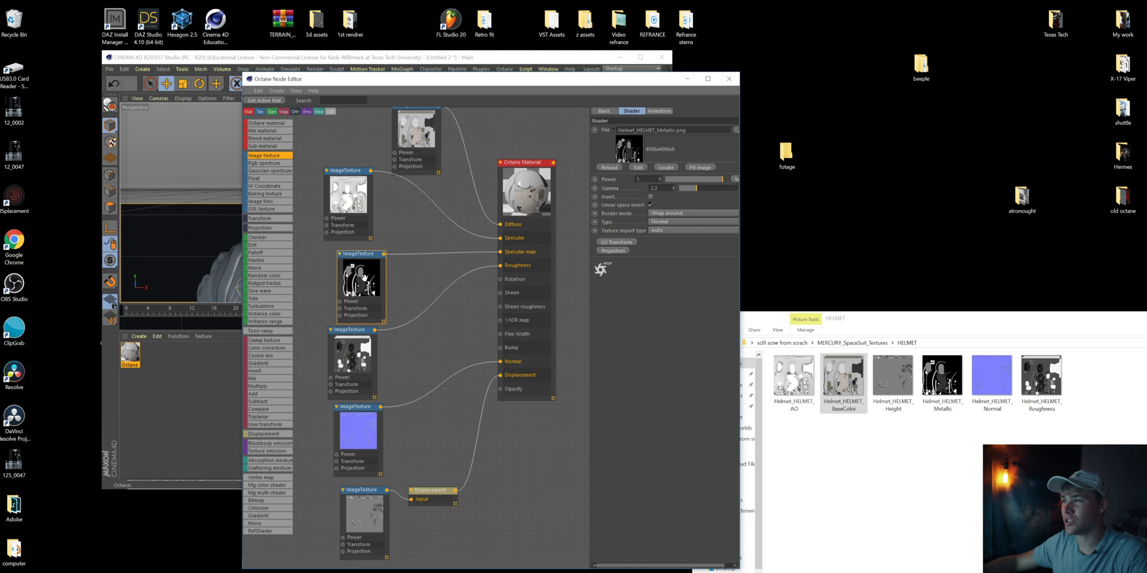
pyautogui.moveTo(363, 278); pyautogui.dragTo(369, 268)
pyautogui.click(352, 353)
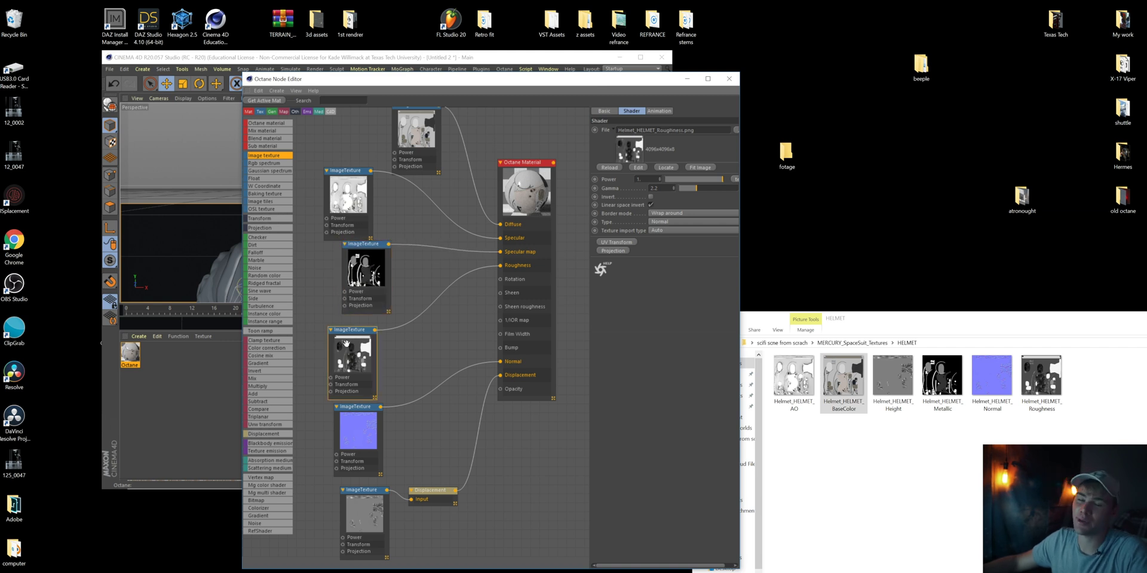
pyautogui.moveTo(347, 343); pyautogui.dragTo(345, 343)
# - Examine the normal texture node and the height texture feeding the displacement node, spacing the nodes apart
pyautogui.moveTo(358, 442); pyautogui.dragTo(359, 448)
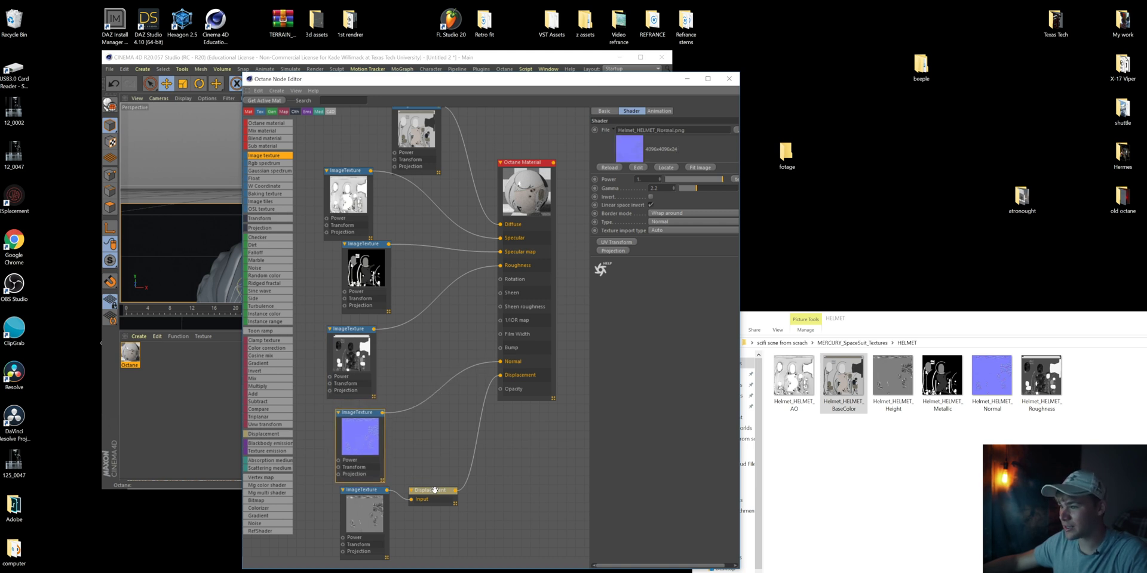
pyautogui.moveTo(435, 490); pyautogui.dragTo(447, 471)
pyautogui.moveTo(362, 491); pyautogui.dragTo(368, 520)
pyautogui.click(899, 384)
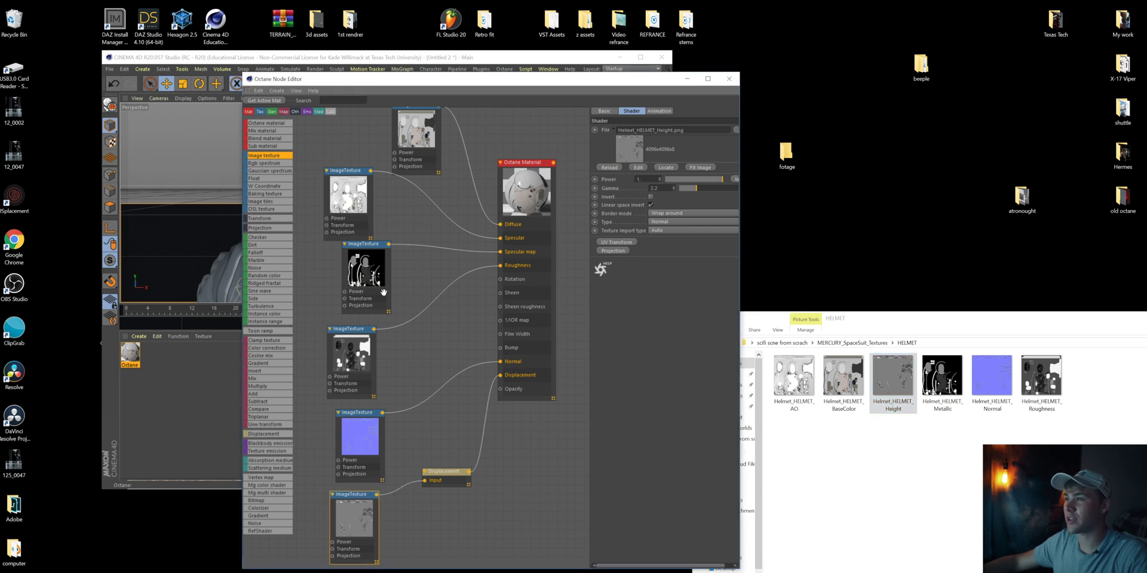
pyautogui.moveTo(383, 292); pyautogui.dragTo(372, 294)
# - Maximize the node editor, frame the whole helmet network and show the displacement node's settings
pyautogui.click(708, 78)
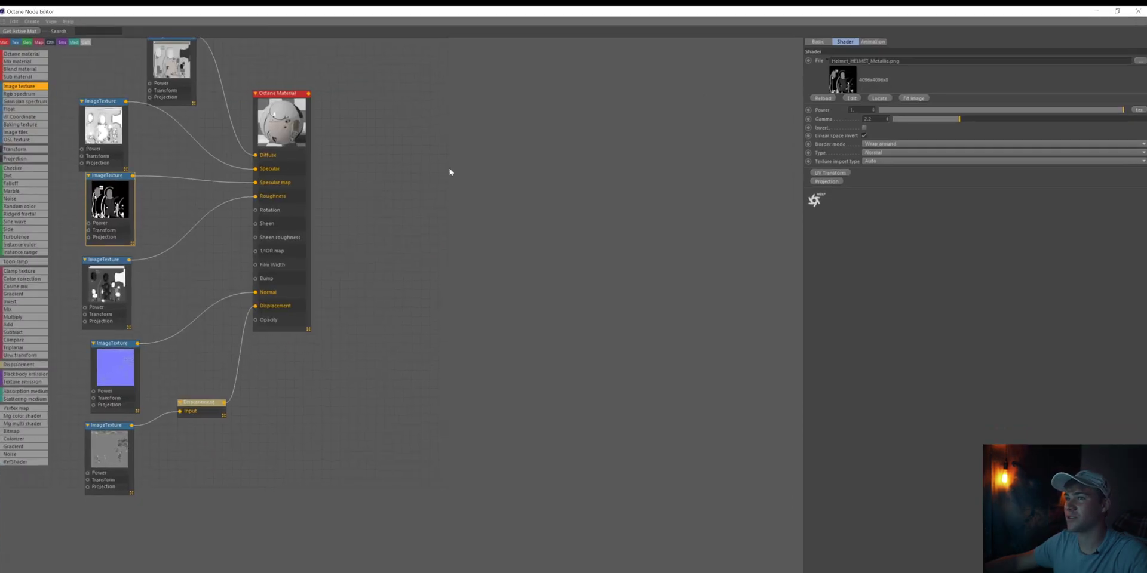
pyautogui.scroll(2, 344, 199)
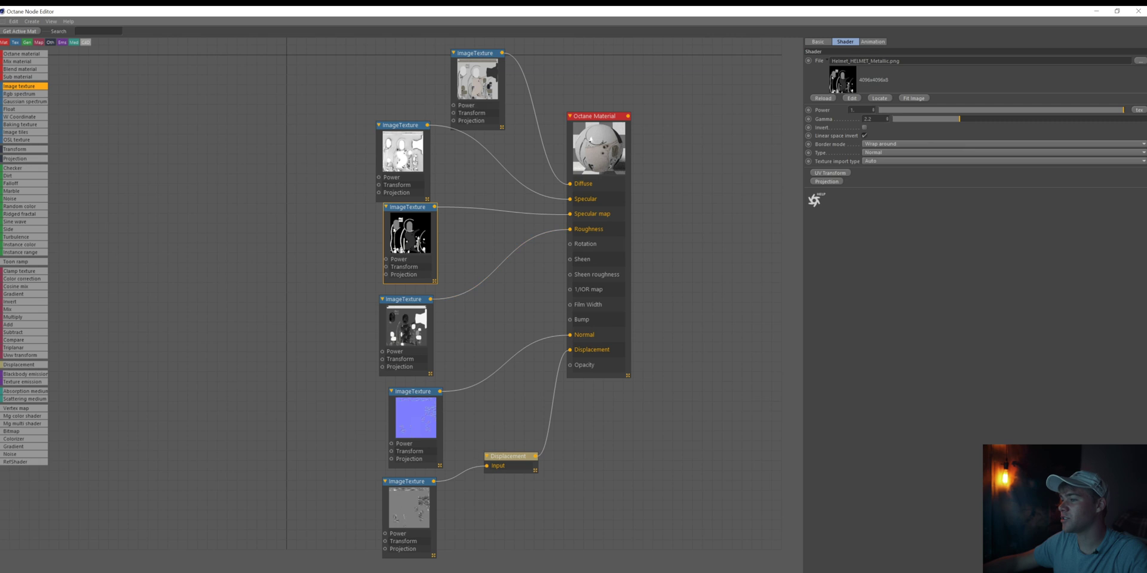
pyautogui.click(503, 458)
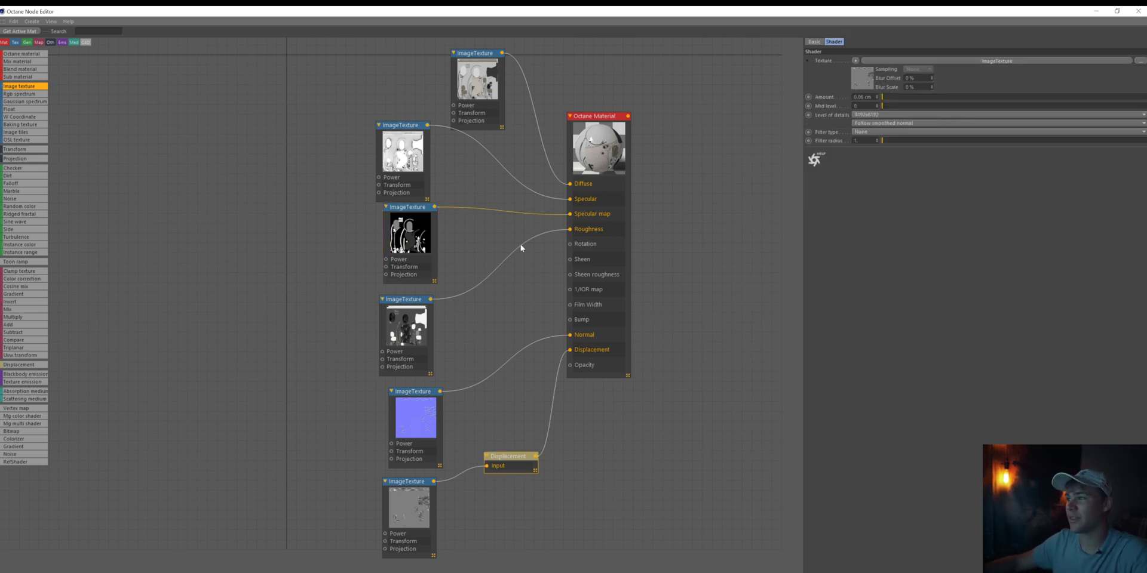
# - Space out the helmet material's base color, roughness, normal and height texture nodes around the Octane Material node, and close the node editor
pyautogui.moveTo(572, 150); pyautogui.dragTo(603, 144)
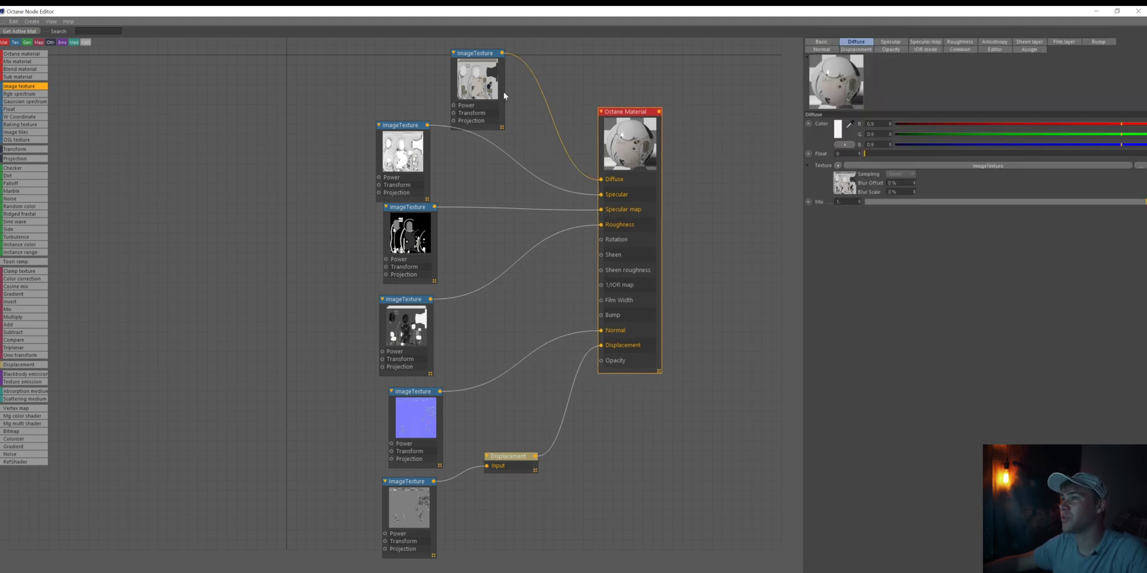
pyautogui.moveTo(481, 82); pyautogui.dragTo(478, 76)
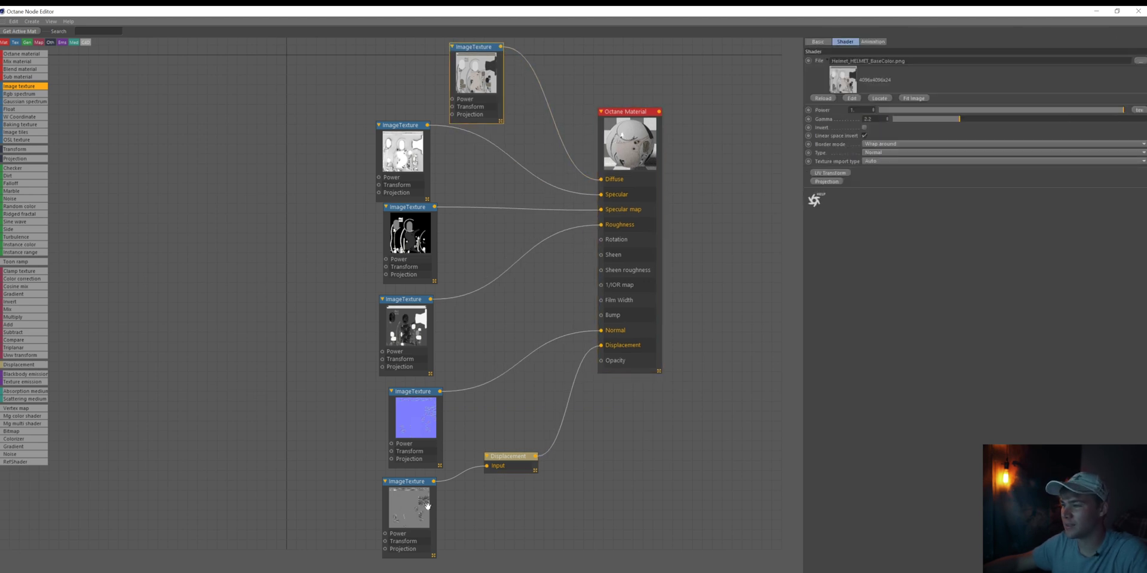
pyautogui.moveTo(427, 506); pyautogui.dragTo(432, 522)
pyautogui.moveTo(419, 436); pyautogui.dragTo(405, 450)
pyautogui.click(403, 359)
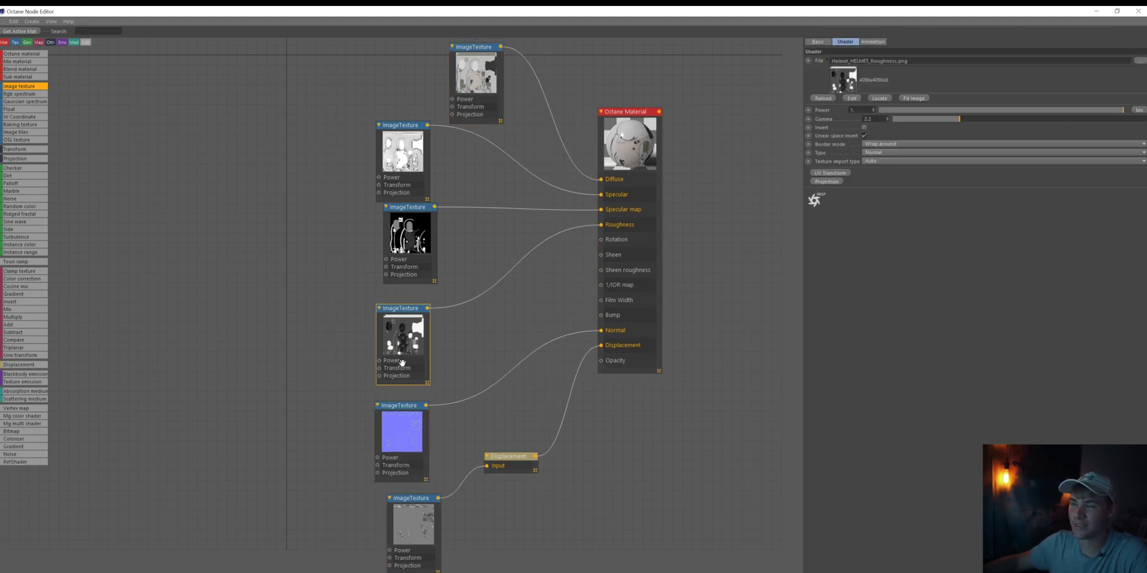
pyautogui.moveTo(626, 9); pyautogui.dragTo(527, 302)
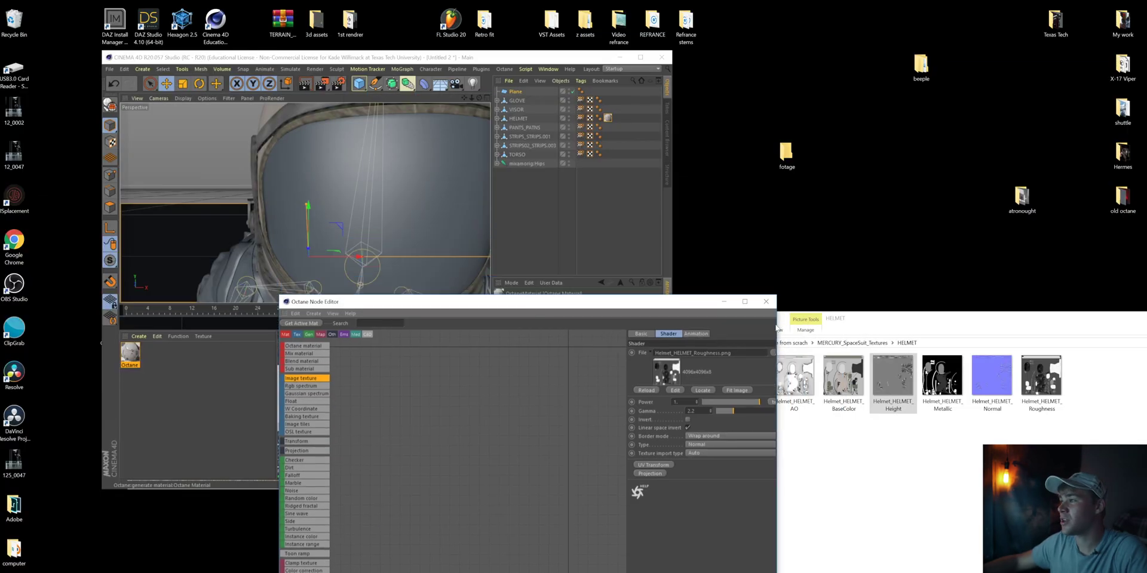
pyautogui.click(766, 302)
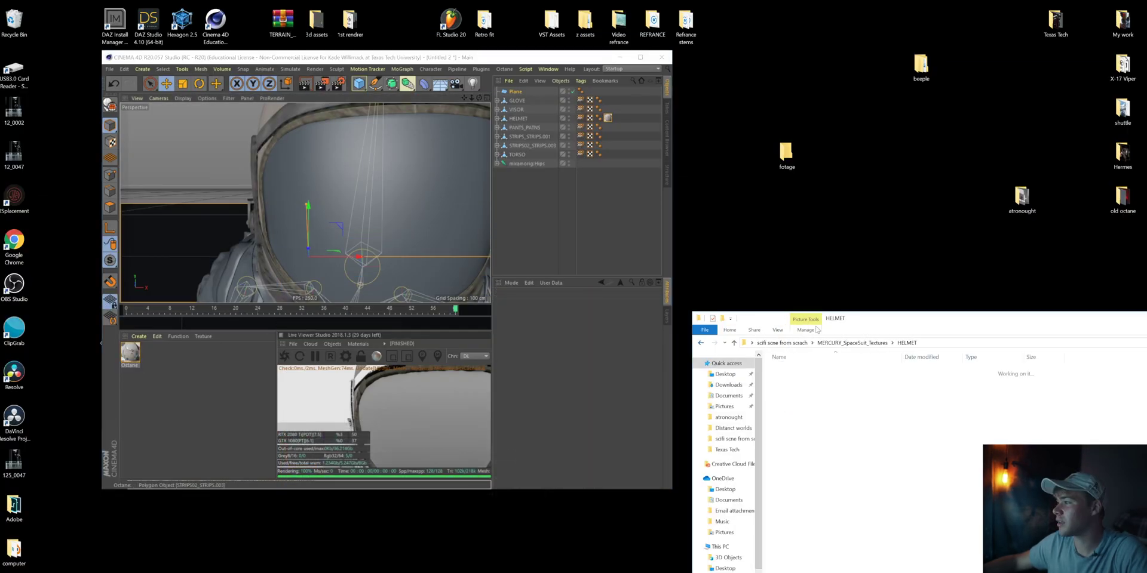
# - Look through the BODY, GLOVES and STRIPS folders inside MERCURY_SpaceSuit_Textures
pyautogui.moveTo(918, 318); pyautogui.dragTo(844, 311)
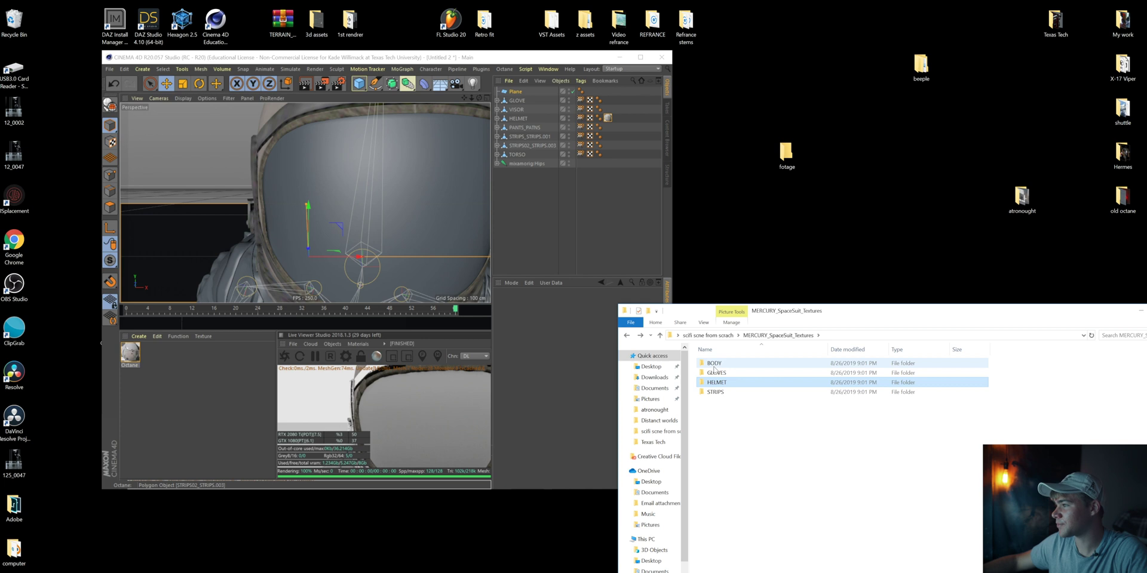
pyautogui.doubleClick(714, 364)
pyautogui.hotkey('alt', 'Up')
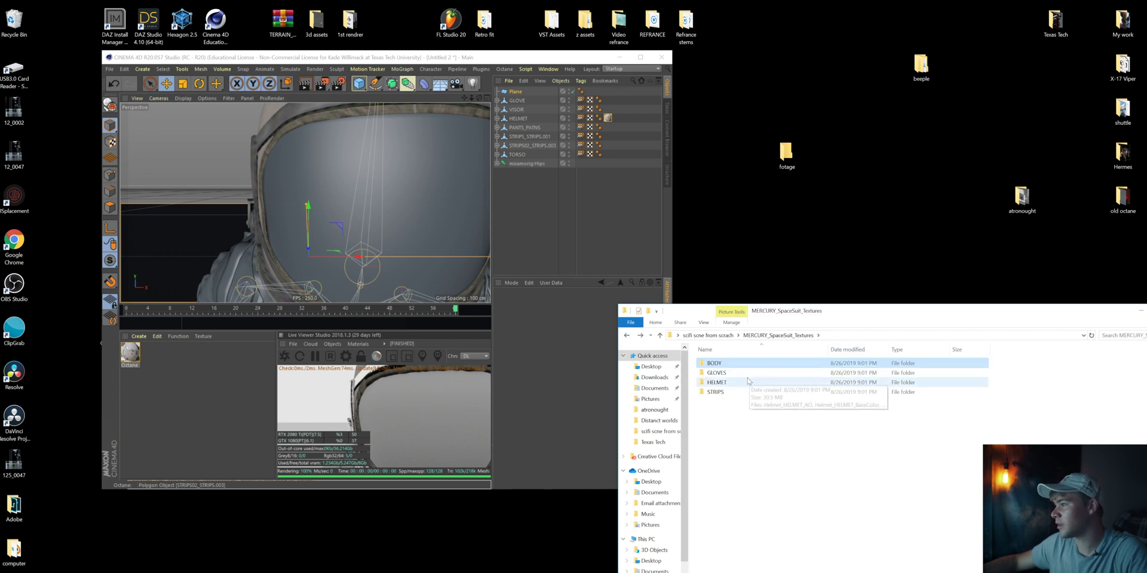
pyautogui.doubleClick(735, 373)
pyautogui.hotkey('alt', 'Up')
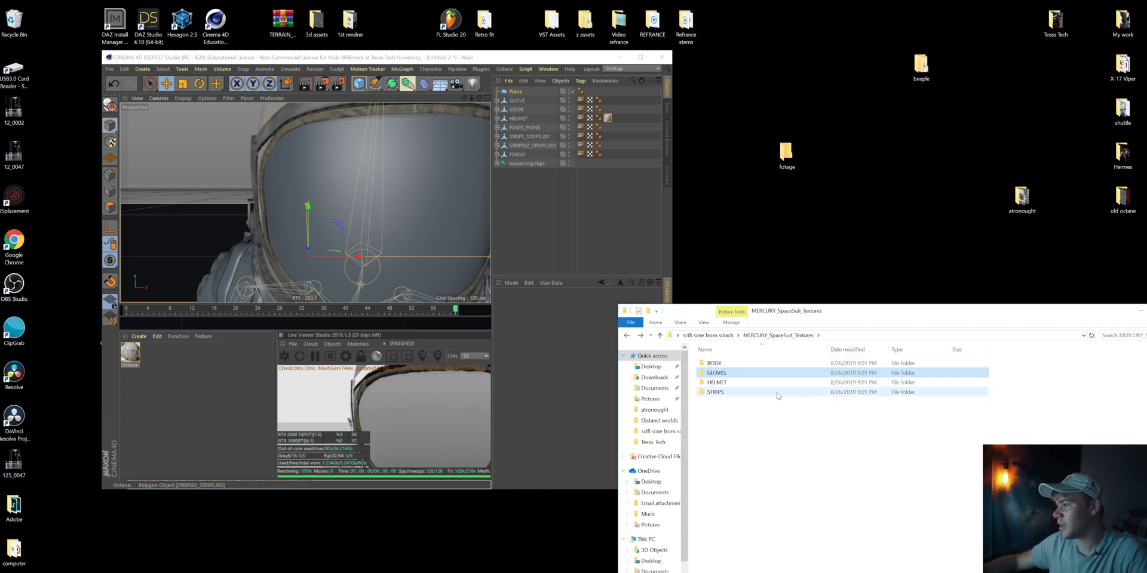
pyautogui.doubleClick(762, 392)
pyautogui.click(223, 372)
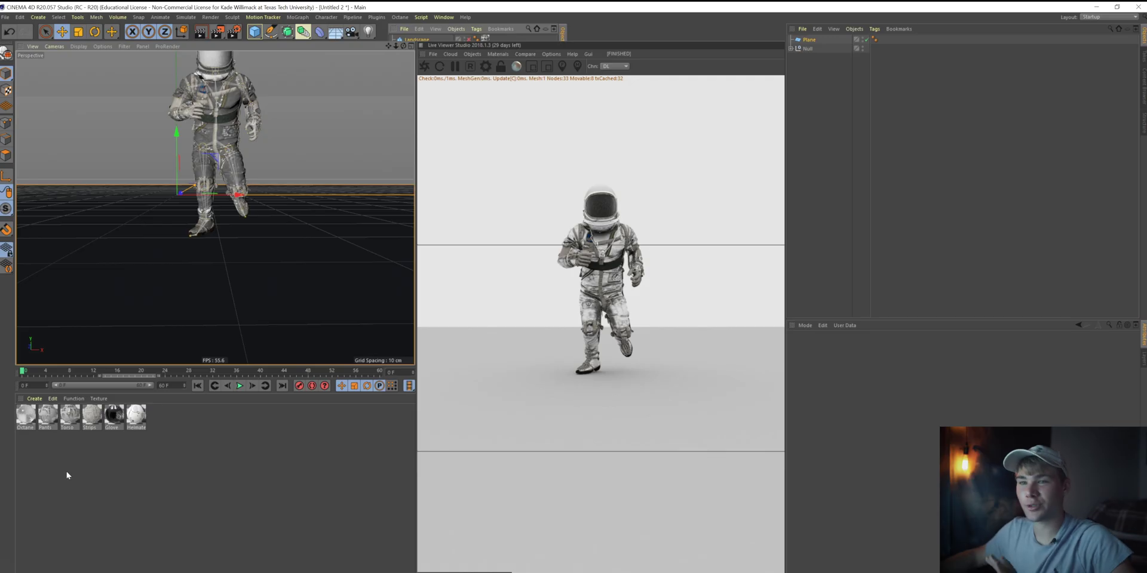
# - Expand the Null holding the suit parts, examine the texture tag on the strips and select the Null
pyautogui.click(791, 49)
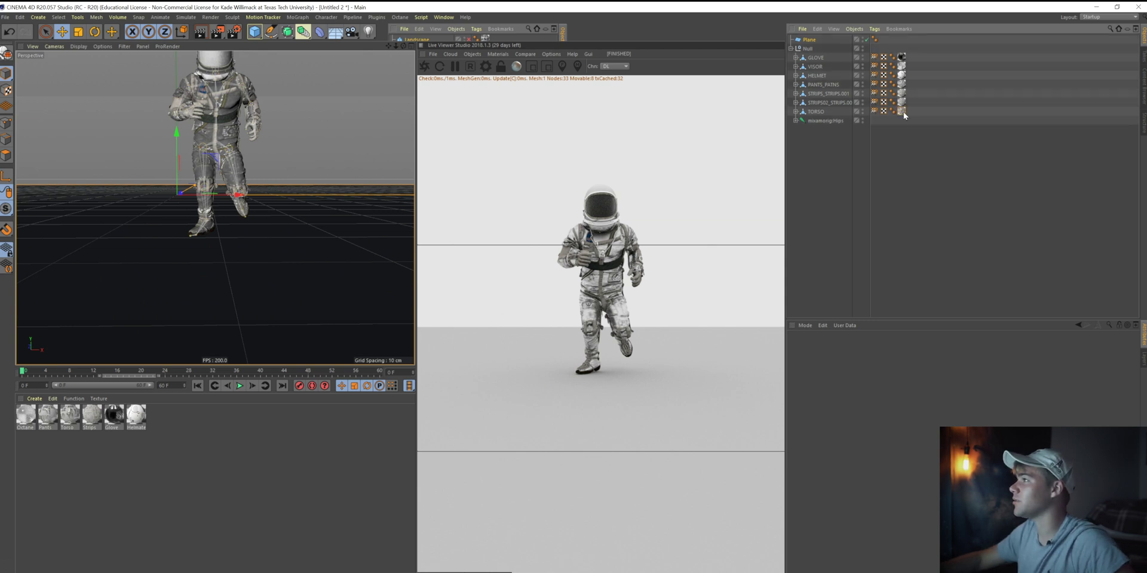
pyautogui.click(902, 94)
pyautogui.click(791, 49)
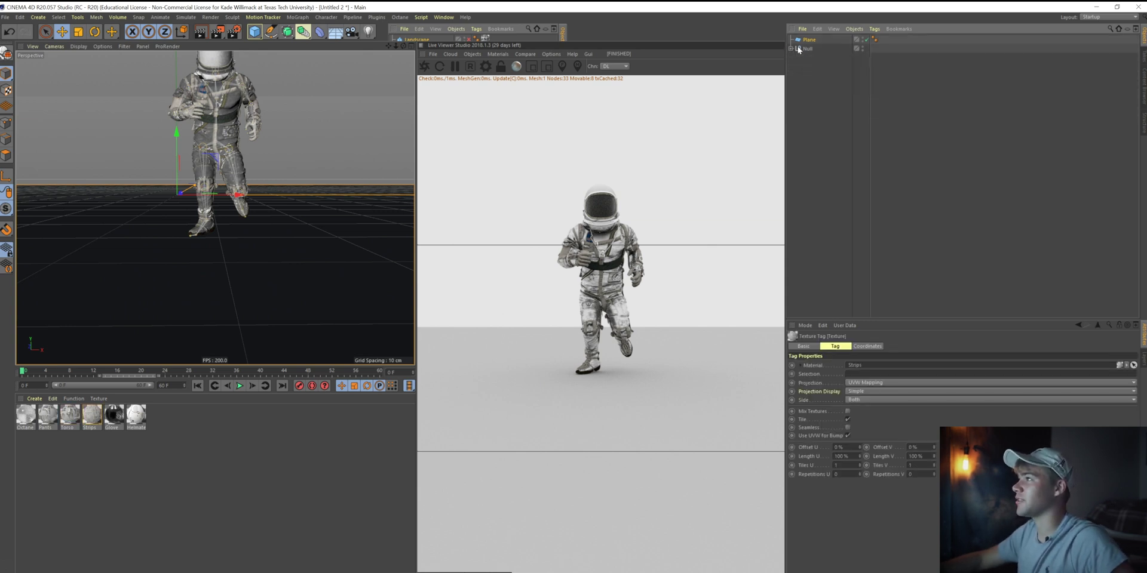
pyautogui.click(787, 49)
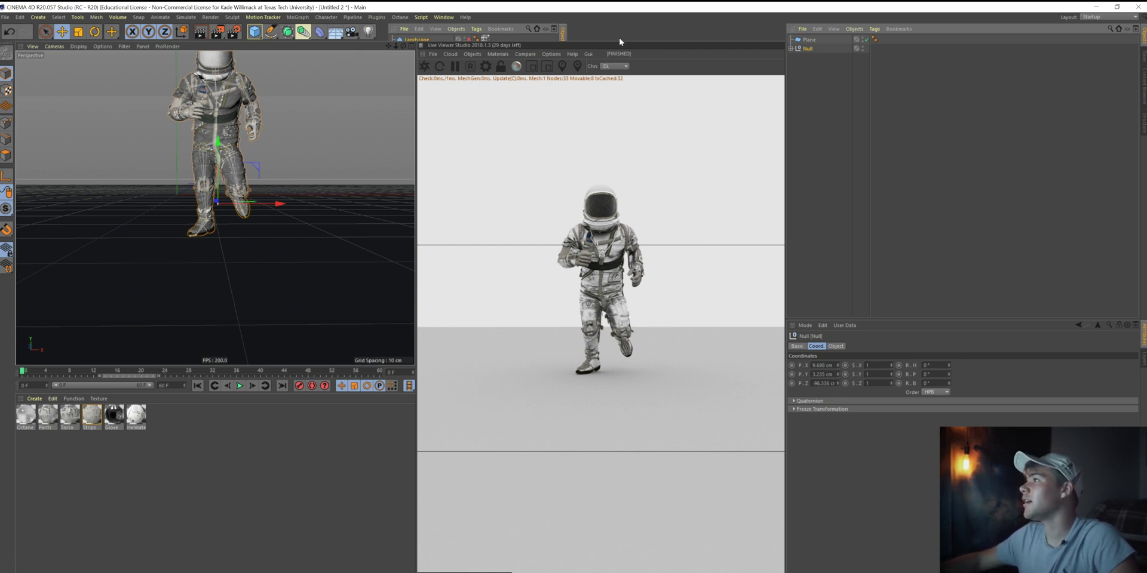
pyautogui.click(791, 49)
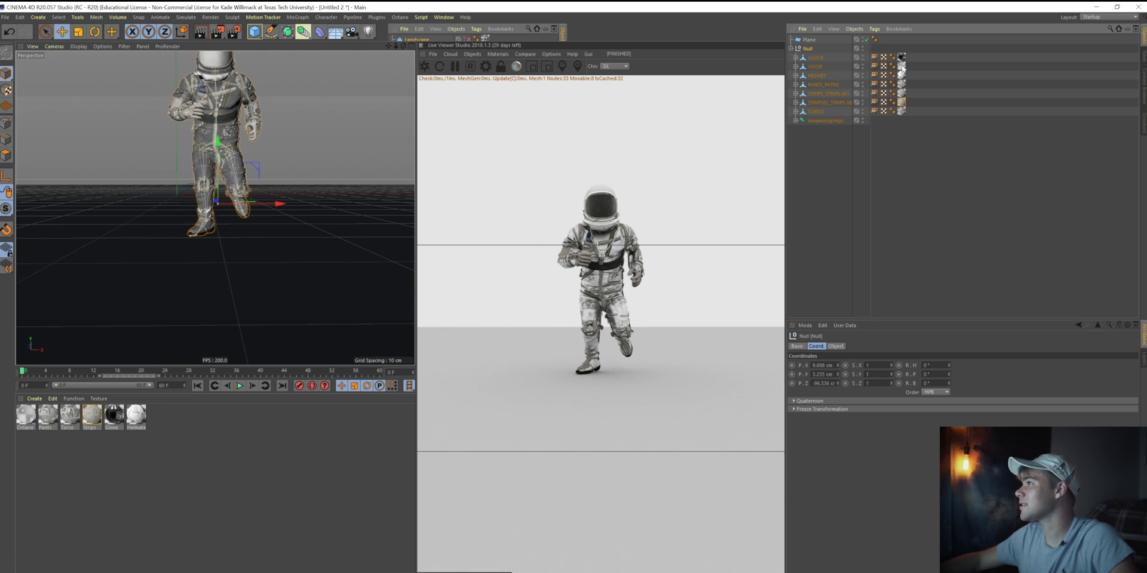
# - Select the VISOR object and show the c4doctane material types available for a new shader without creating one
pyautogui.click(901, 67)
pyautogui.click(802, 67)
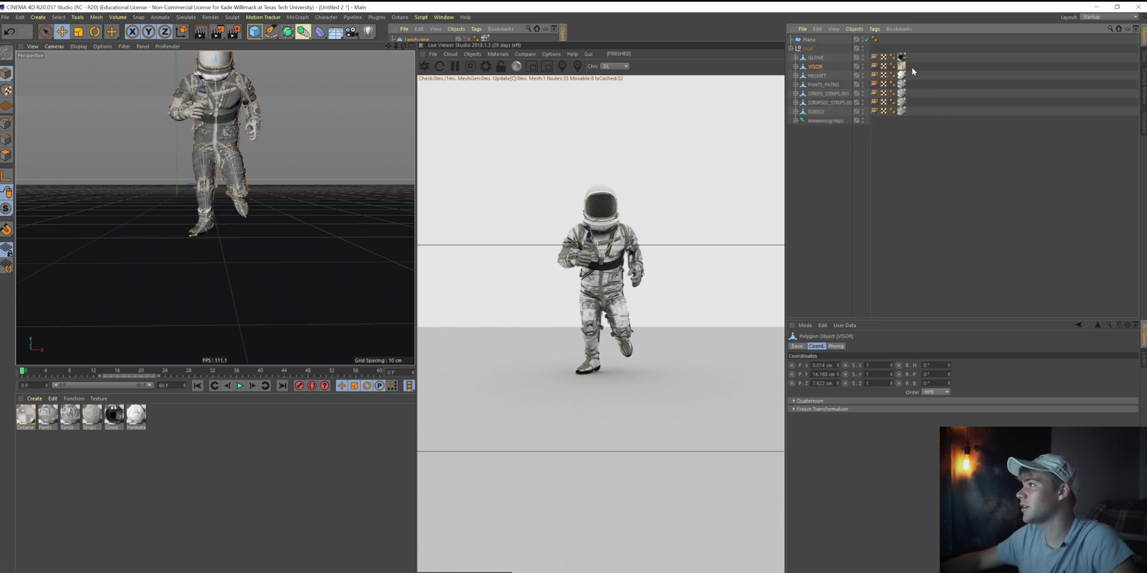
pyautogui.click(35, 399)
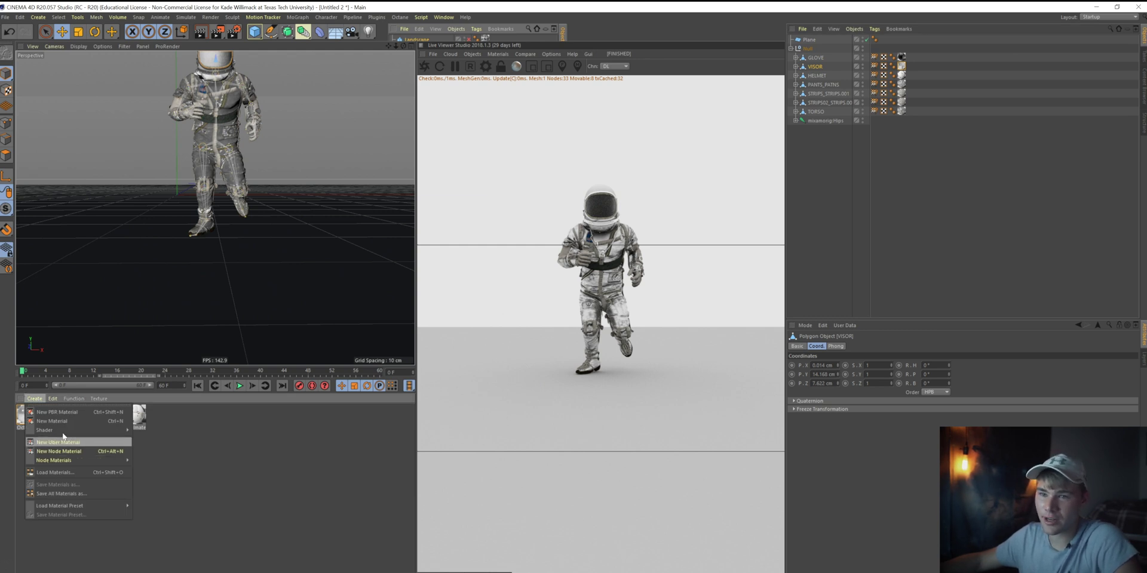
pyautogui.moveTo(67, 433)
pyautogui.moveTo(172, 430)
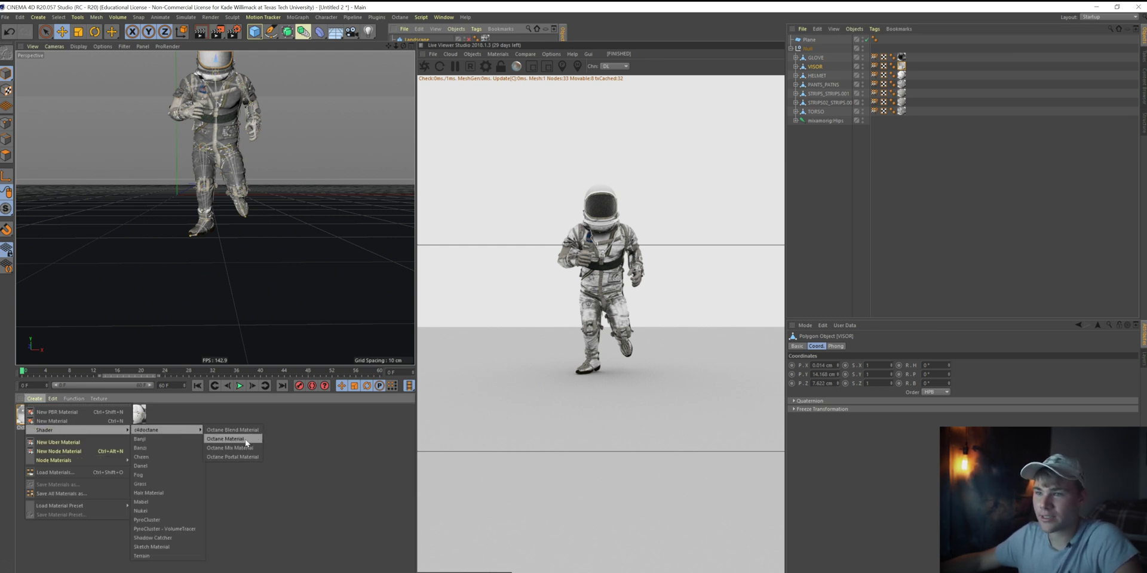
pyautogui.click(327, 448)
# - Open the visor's Octane material, show its Specular material type and examine the image texture node feeding Roughness
pyautogui.doubleClick(26, 416)
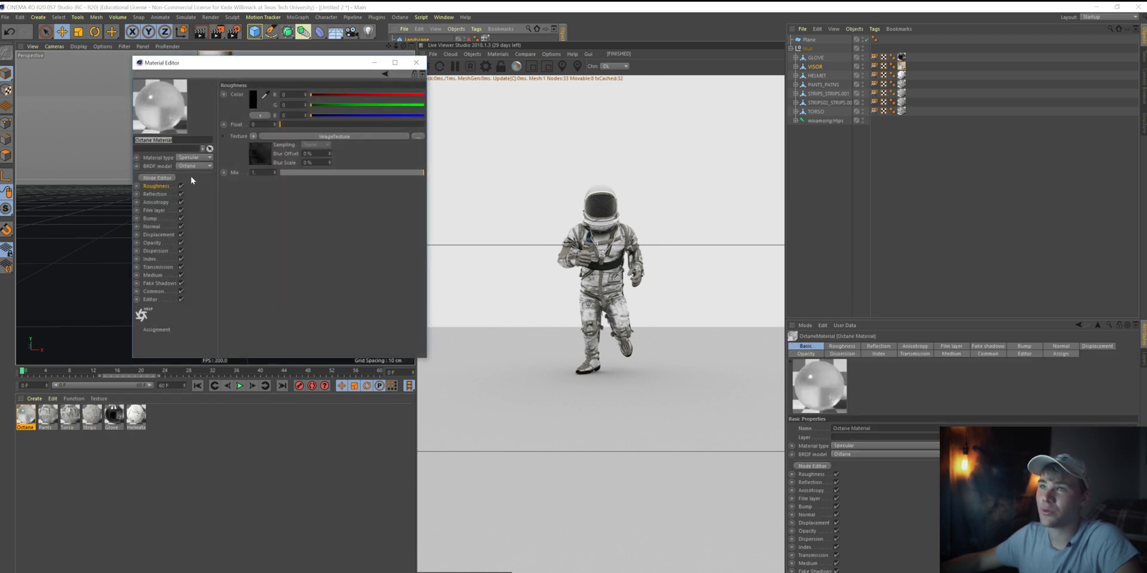
pyautogui.click(192, 158)
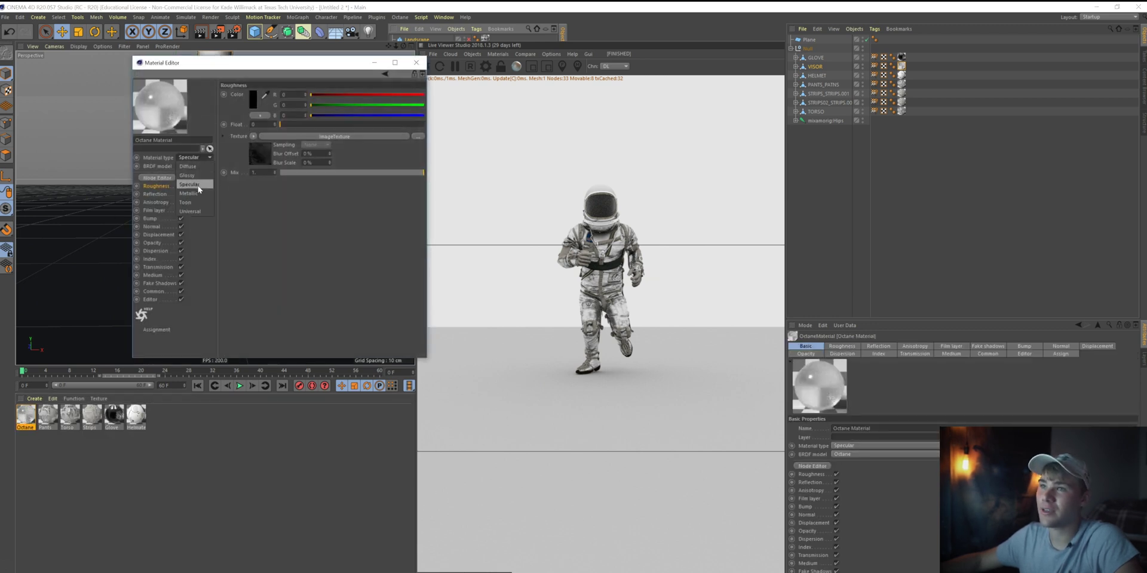
pyautogui.click(156, 177)
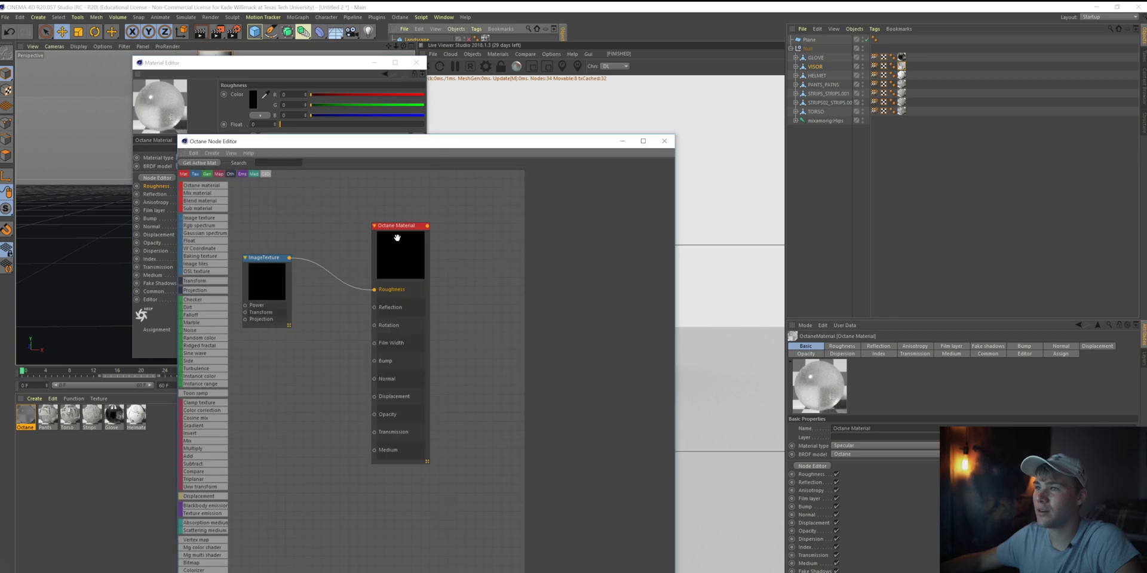
pyautogui.moveTo(380, 276); pyautogui.dragTo(419, 259)
pyautogui.click(286, 271)
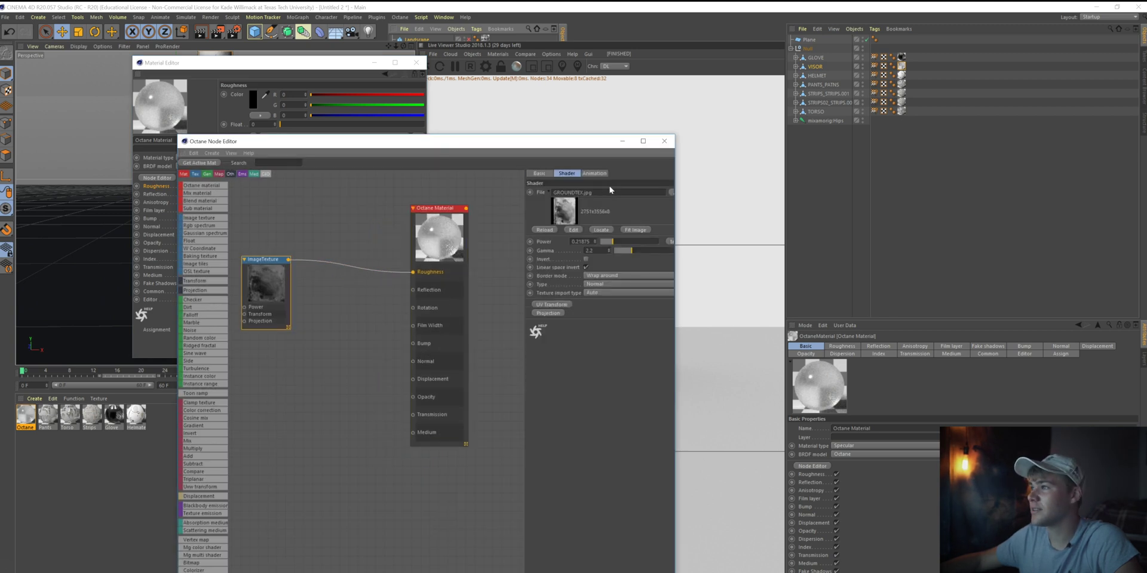
# - Show the GROUNDTEX image file used for the visor's roughness texture and close the node and material editors
pyautogui.click(670, 192)
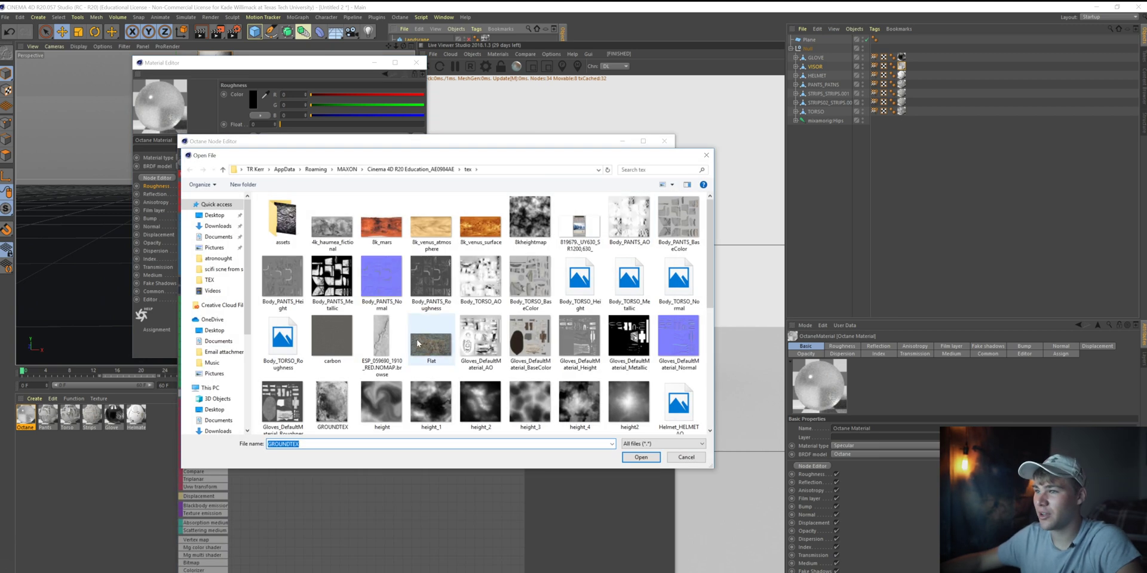
pyautogui.click(330, 404)
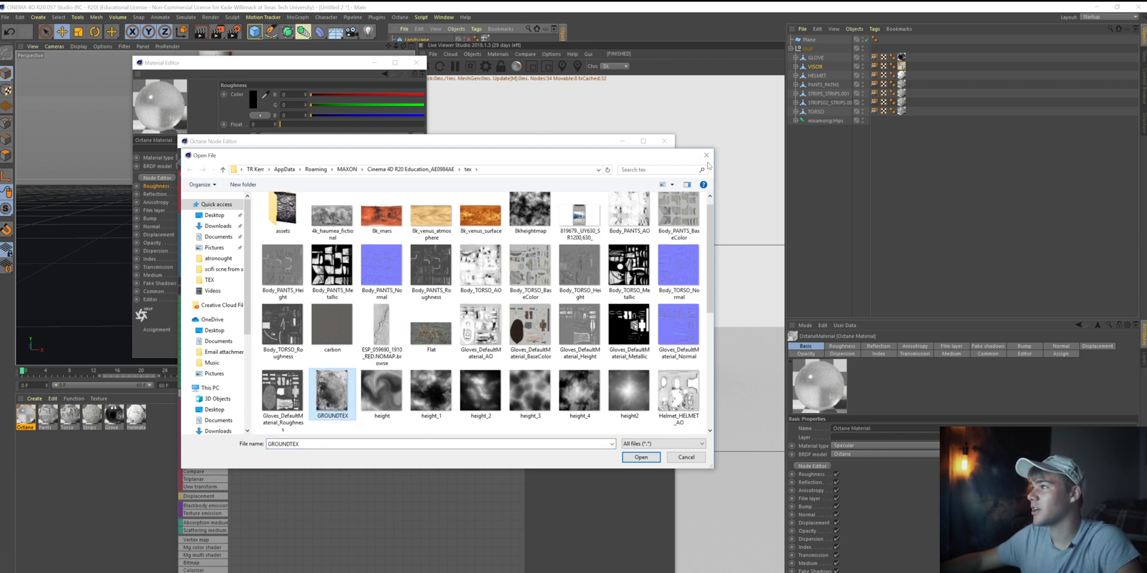
pyautogui.press('Return')
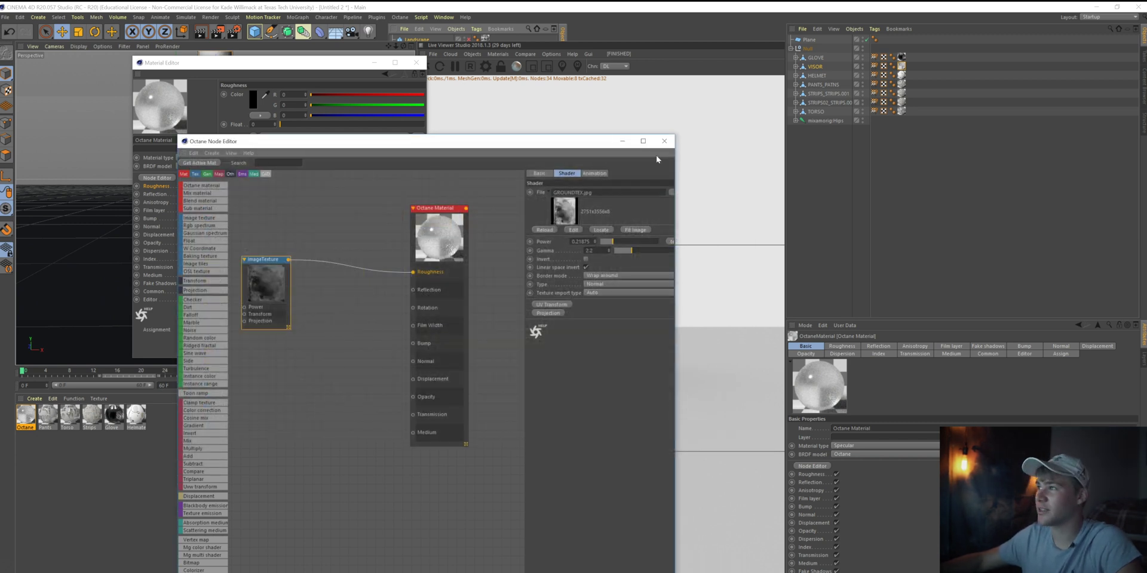
pyautogui.click(664, 141)
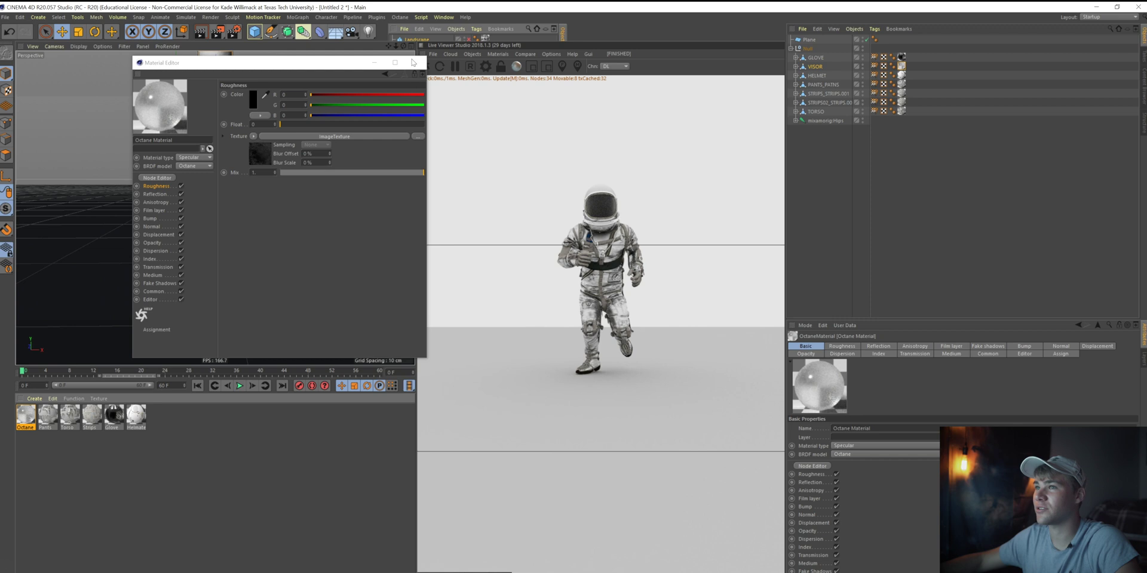
pyautogui.click(419, 63)
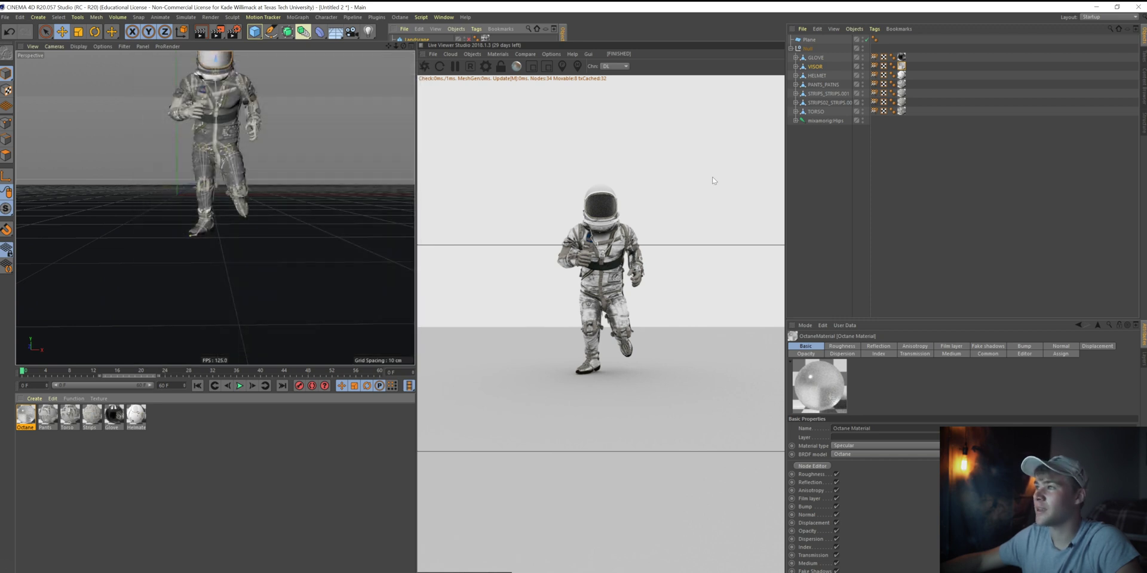
# - Inspect the rendered visor up close from the side alongside its roughness texture node's settings, and close both editors
pyautogui.scroll(10, 234, 62)
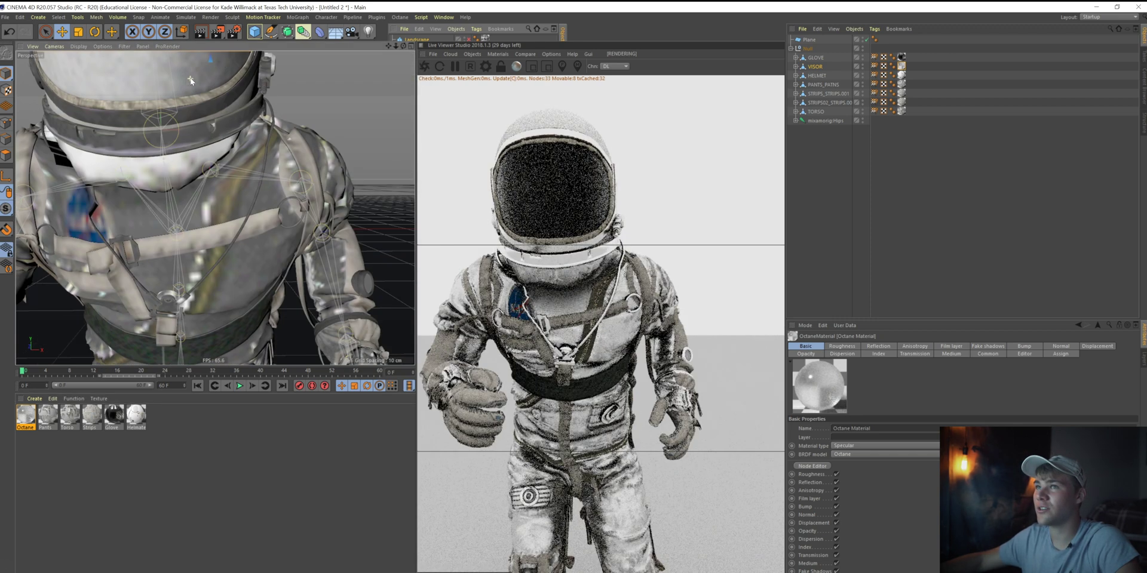
pyautogui.moveTo(402, 48); pyautogui.dragTo(437, 113)
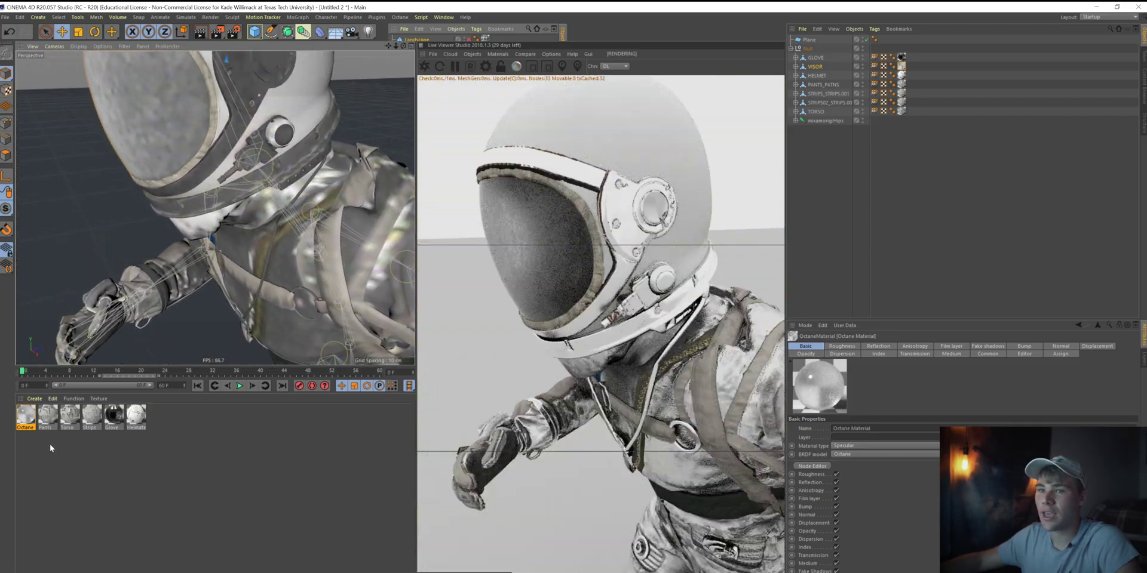
pyautogui.doubleClick(25, 415)
pyautogui.click(154, 178)
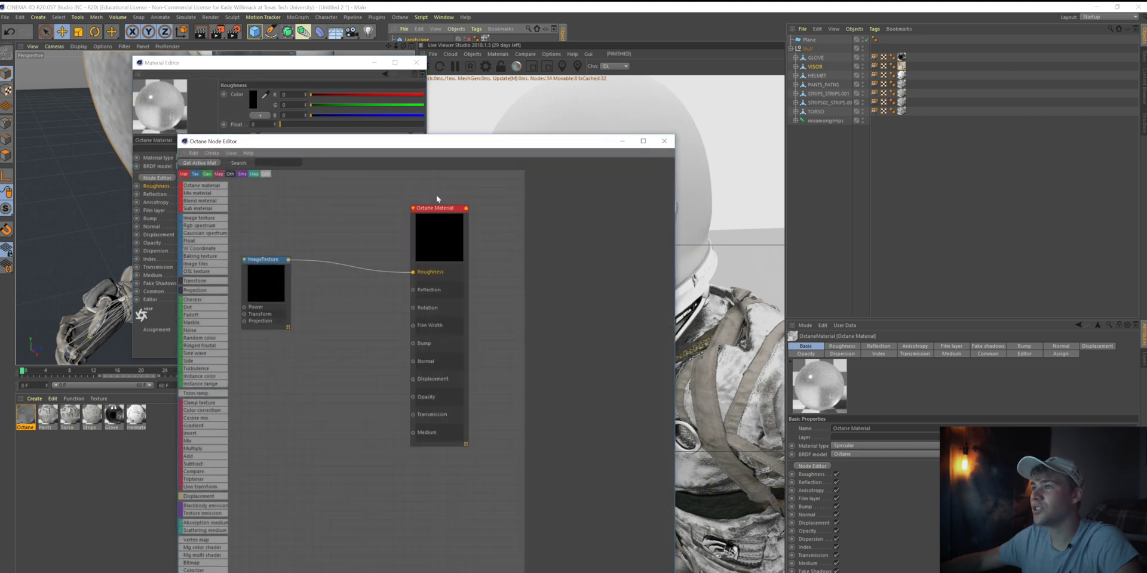
pyautogui.click(268, 273)
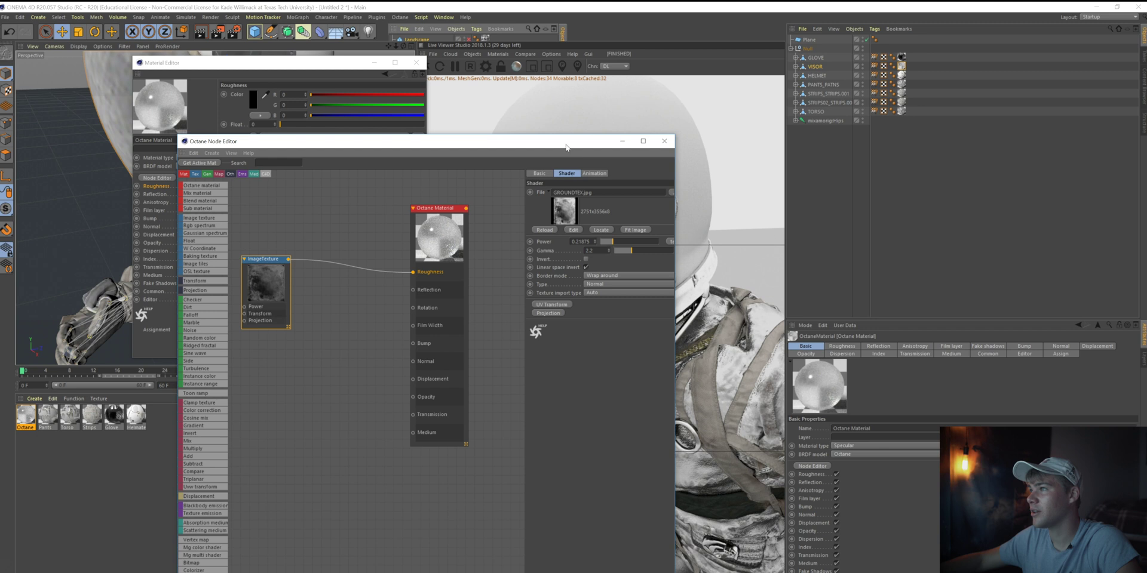
pyautogui.moveTo(566, 148); pyautogui.dragTo(392, 248)
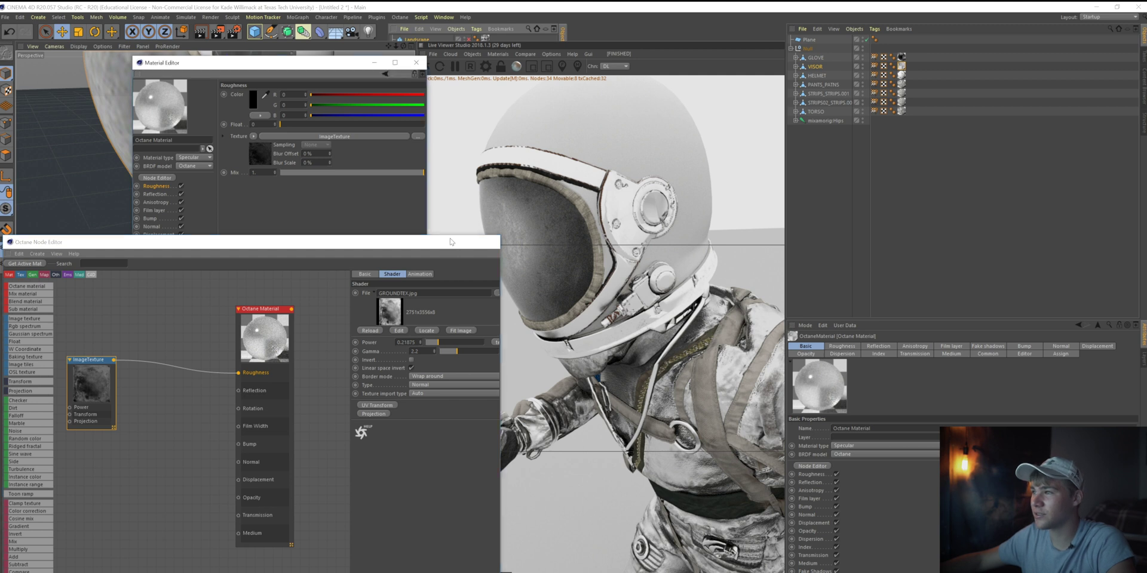
pyautogui.click(489, 241)
pyautogui.click(416, 63)
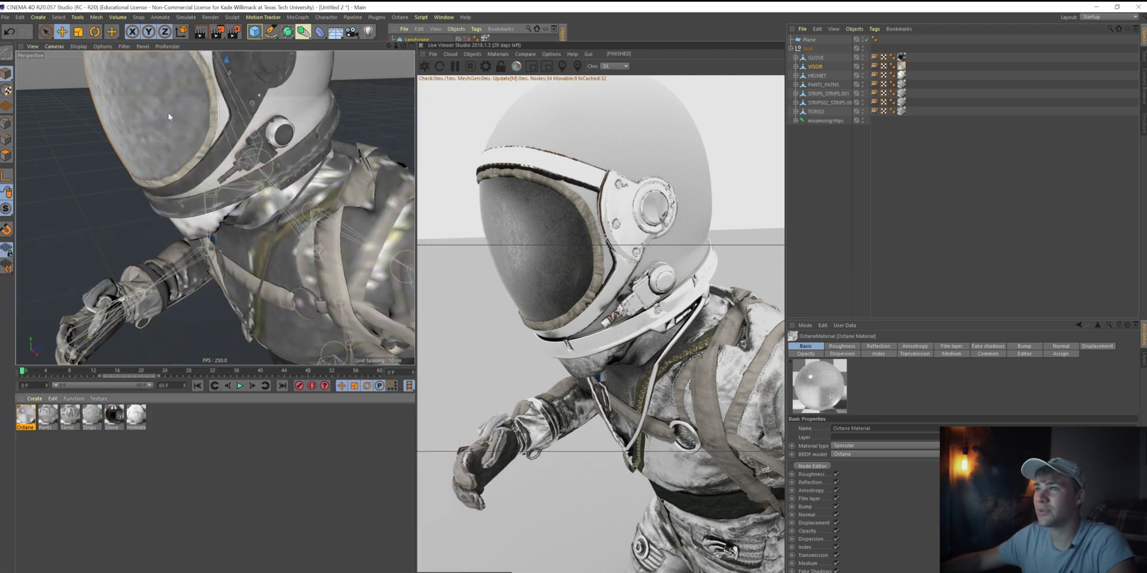
# - Frame the whole running astronaut from the front in a single perspective view
pyautogui.scroll(-10, 386, 96)
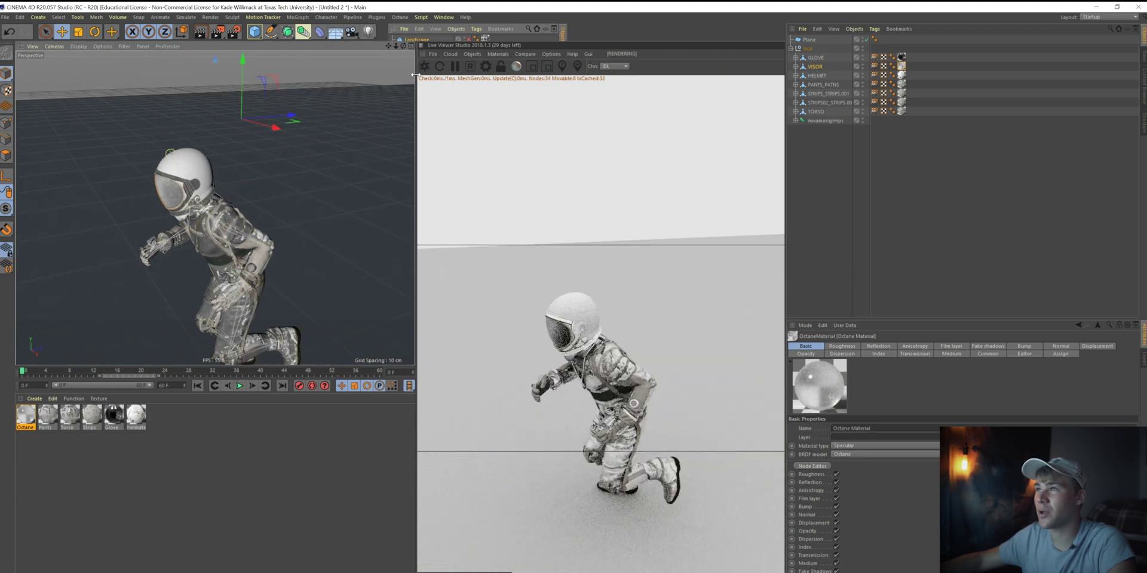
pyautogui.moveTo(403, 46); pyautogui.dragTo(505, 29)
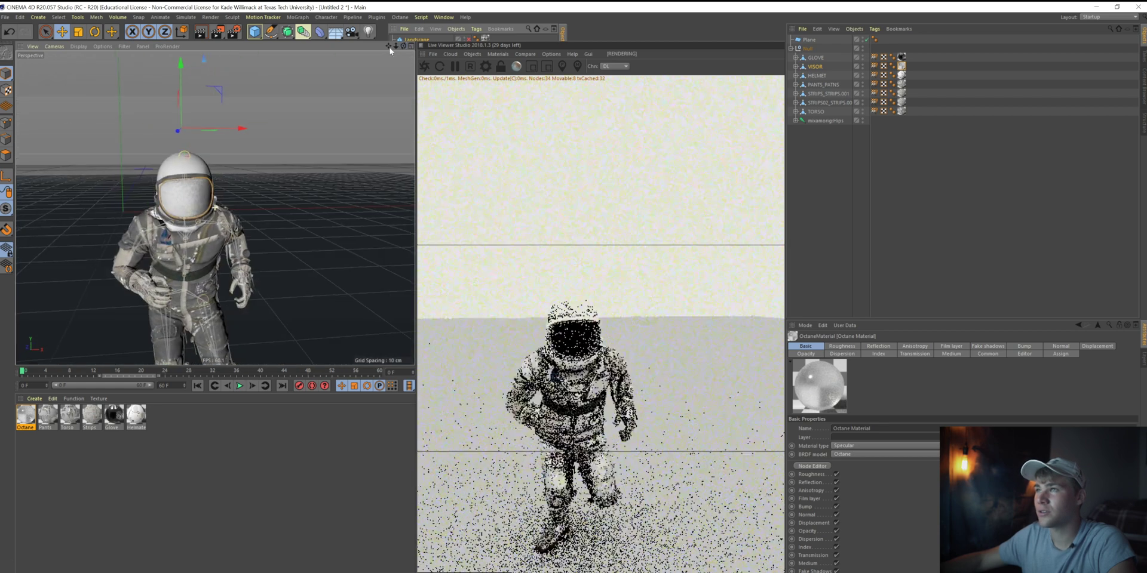
pyautogui.moveTo(389, 46); pyautogui.dragTo(388, 20)
pyautogui.middleClick(213, 81)
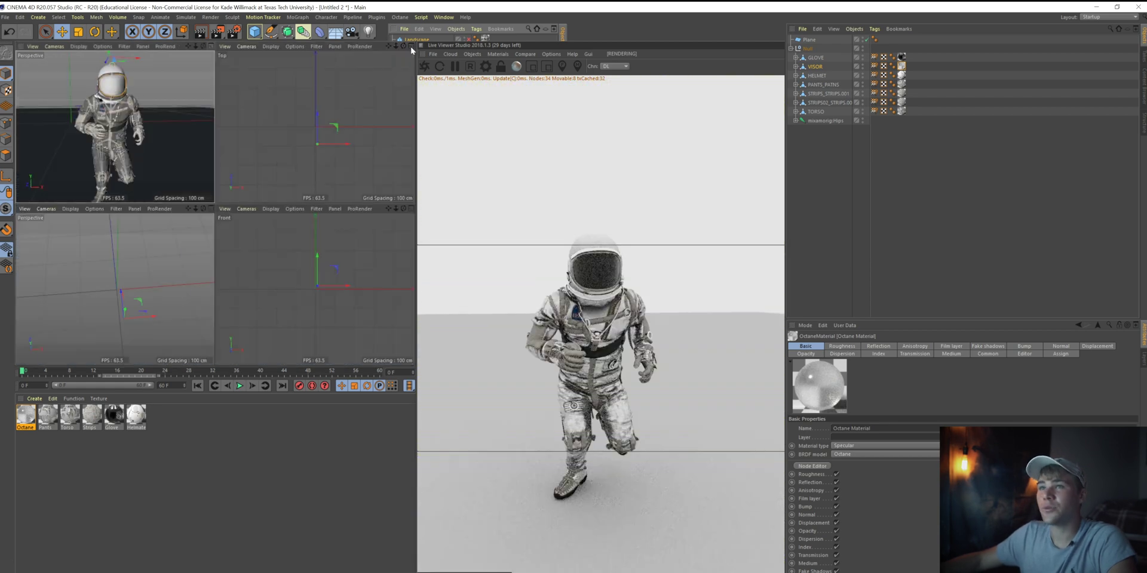
pyautogui.middleClick(214, 52)
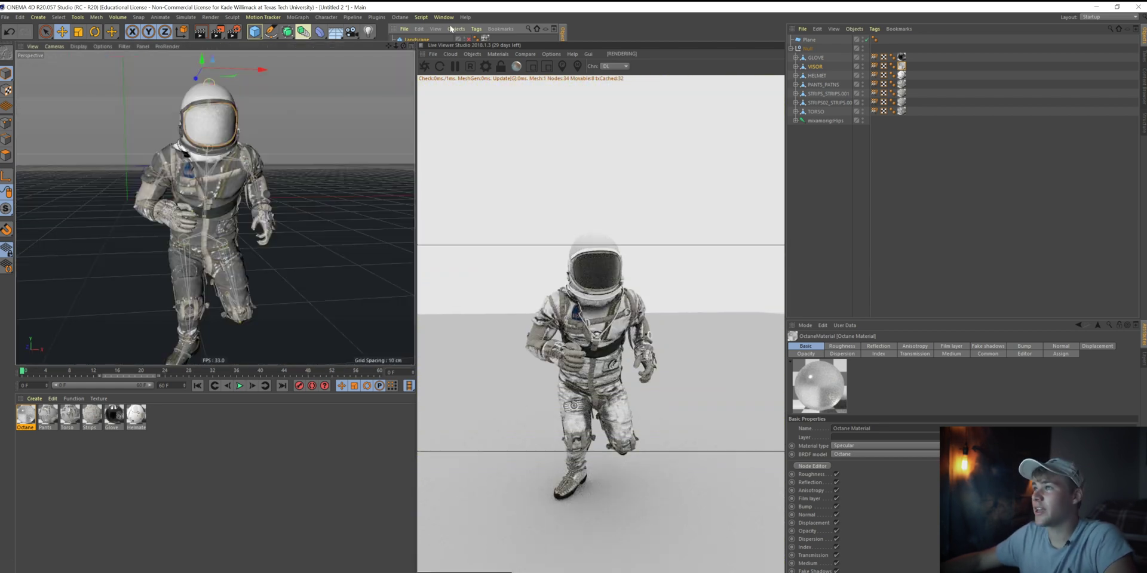
# - Add an Octane camera, look through it and frame the full running astronaut smaller in the middle of the view
pyautogui.click(473, 53)
pyautogui.click(488, 64)
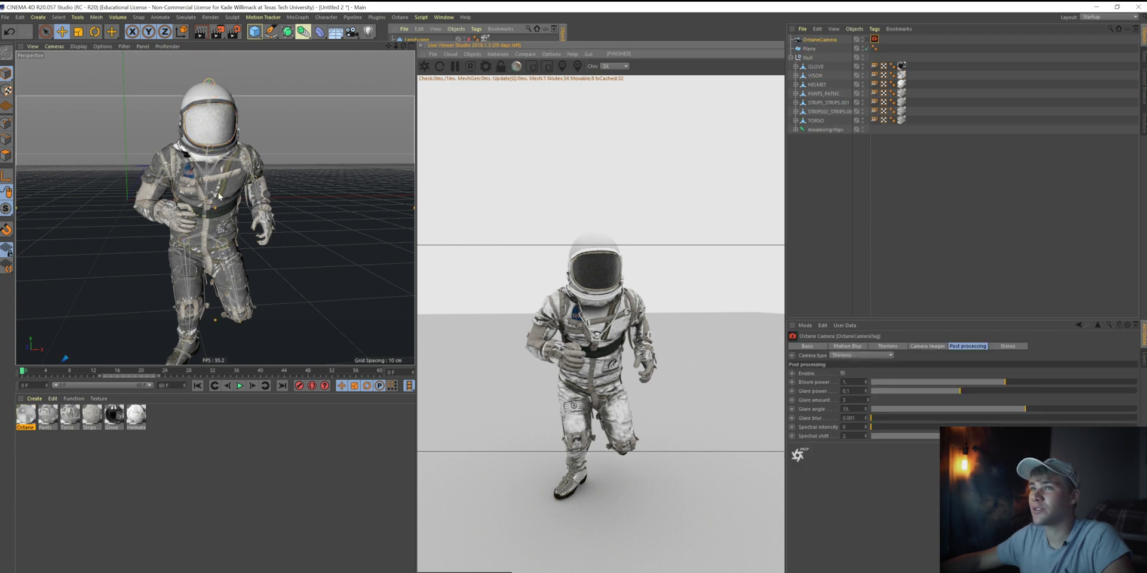
pyautogui.click(866, 39)
pyautogui.scroll(5, 371, 80)
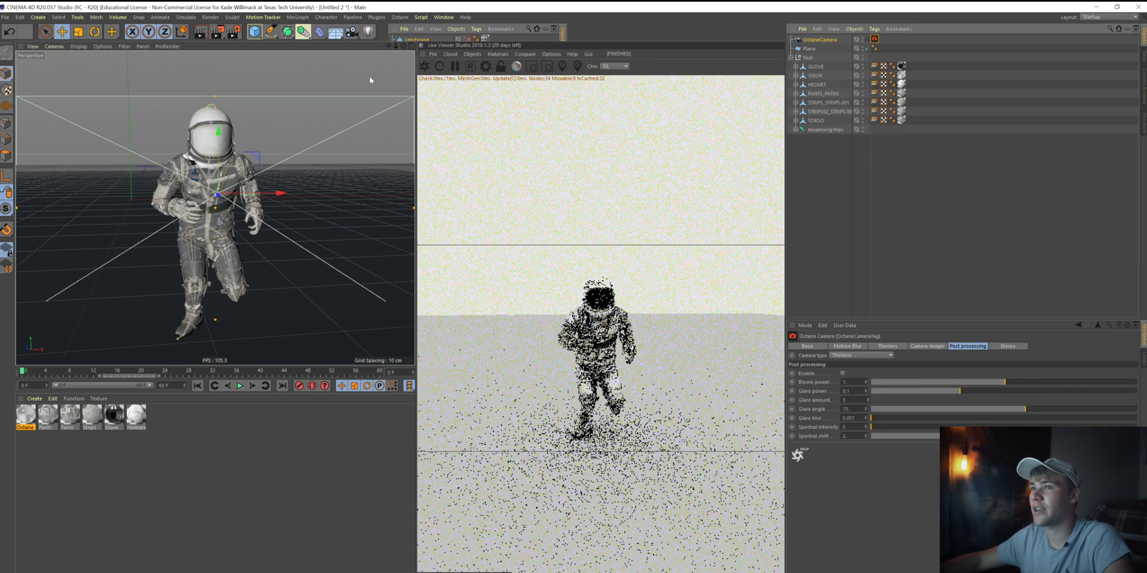
pyautogui.moveTo(394, 48); pyautogui.dragTo(404, 46)
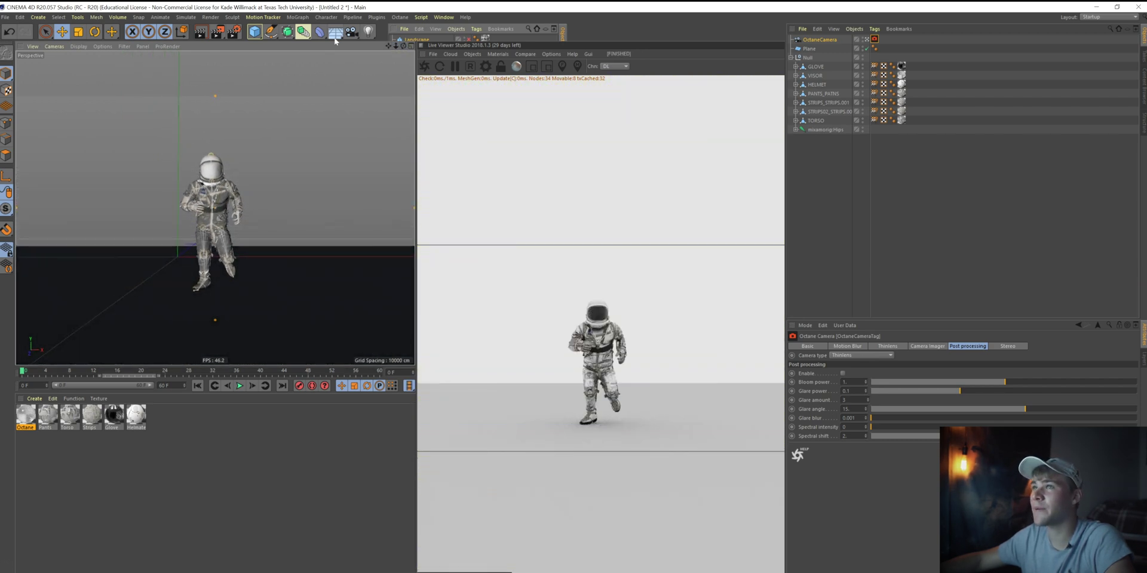
# - Set the render output resolution to 1080 x 1350 pixels and close the render settings
pyautogui.click(233, 32)
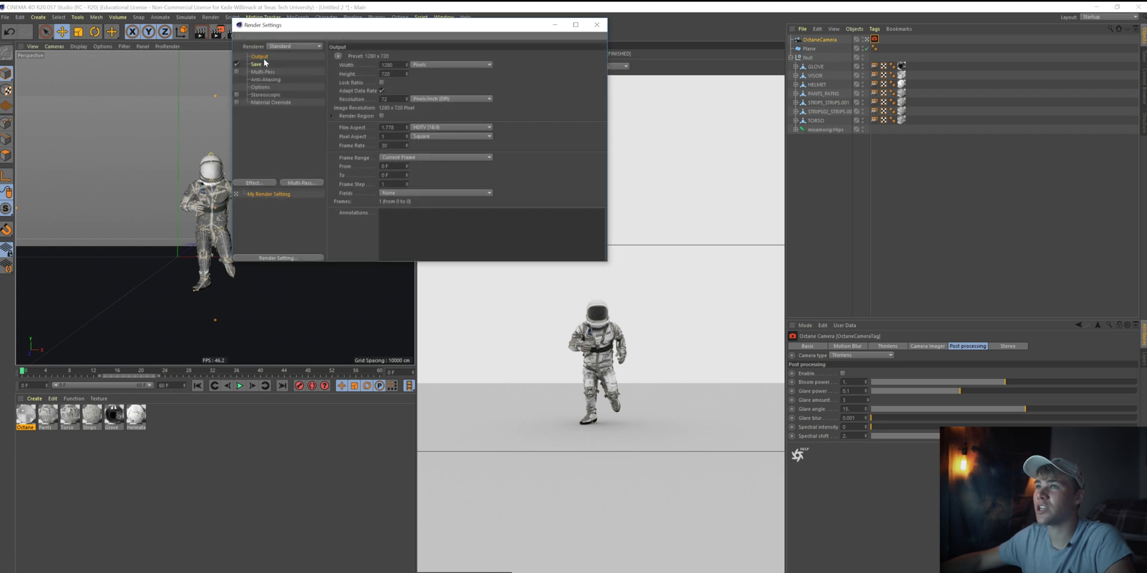
pyautogui.moveTo(394, 64); pyautogui.dragTo(327, 69)
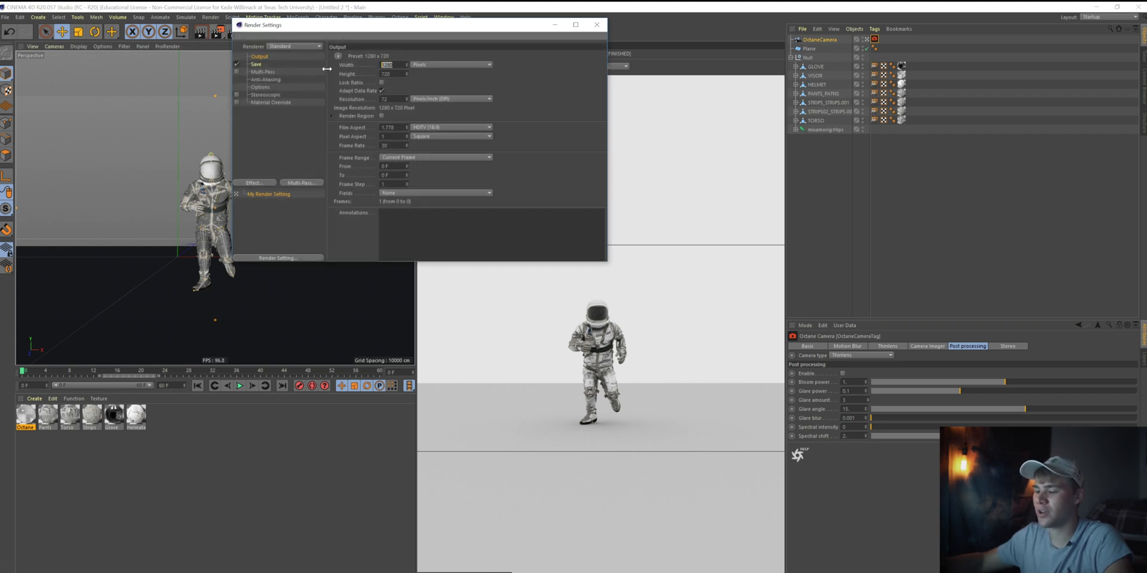
pyautogui.press('BackSpace')
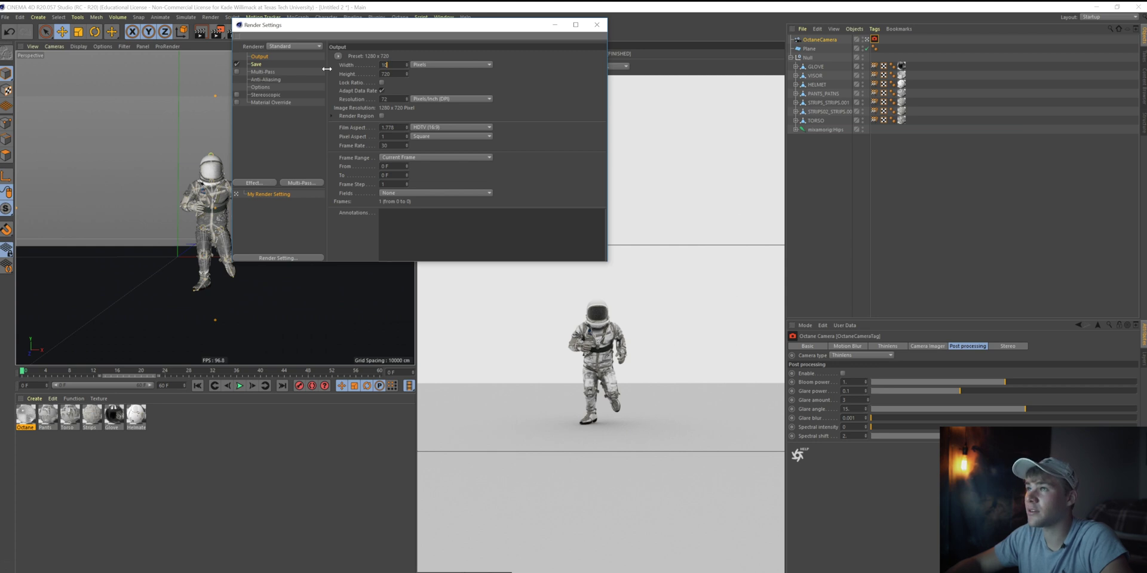
pyautogui.write('80')
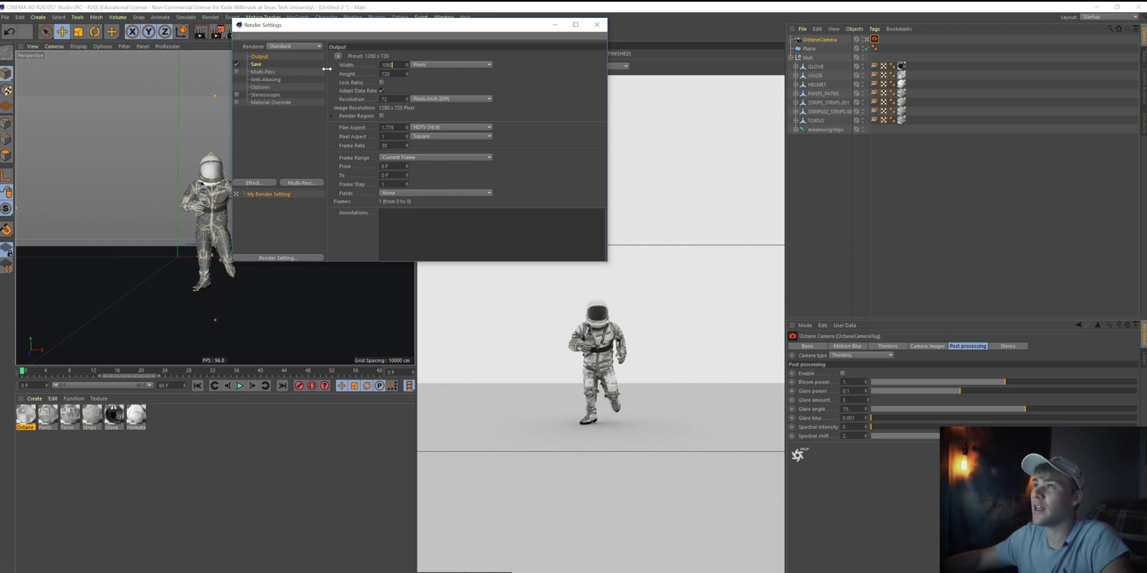
pyautogui.press('Tab')
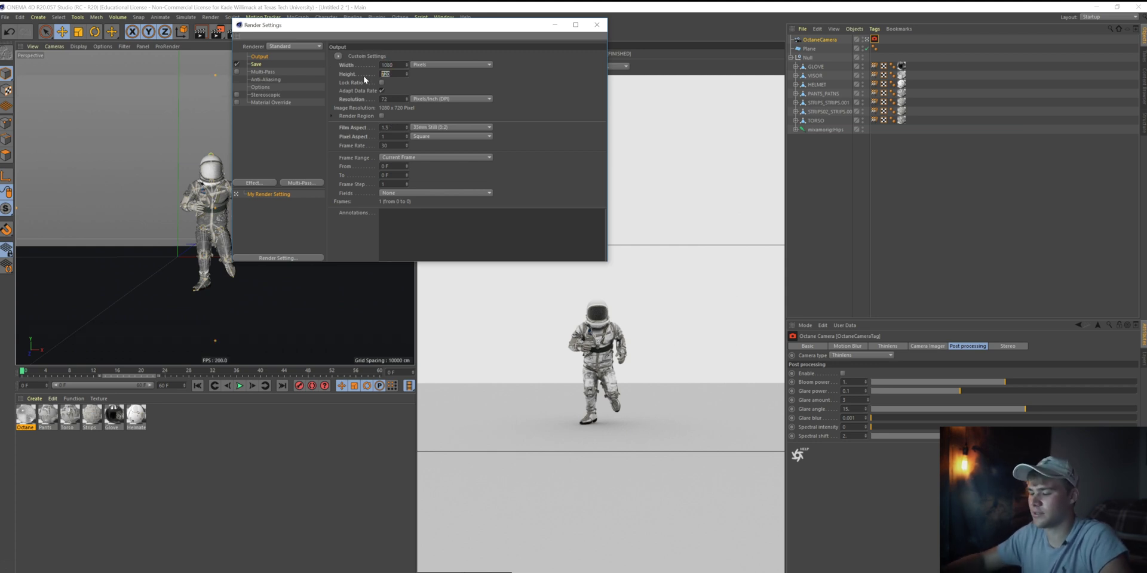
pyautogui.write('1350')
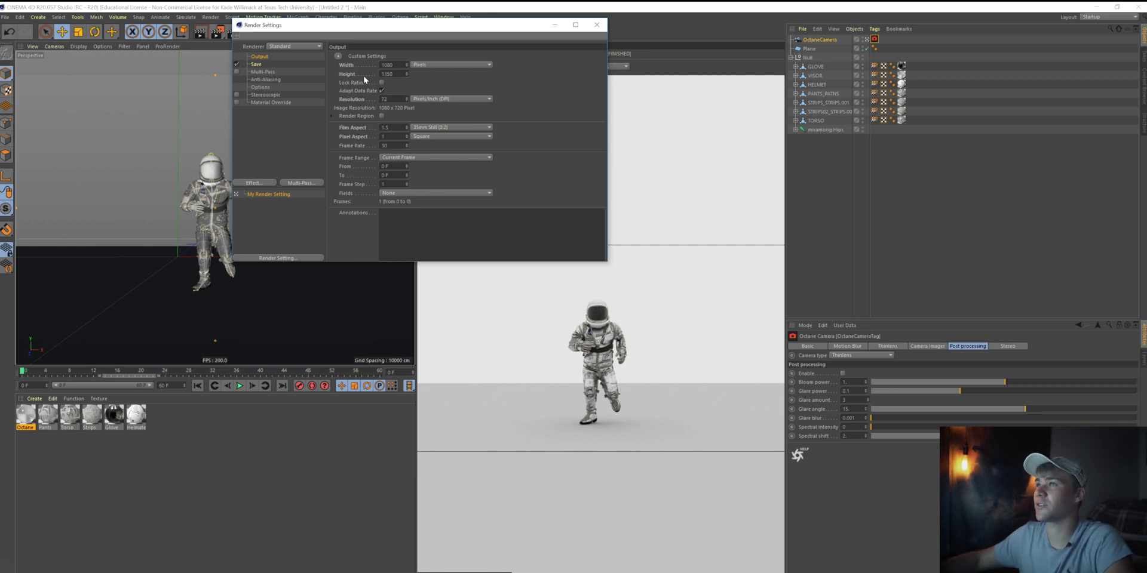
pyautogui.press('Return')
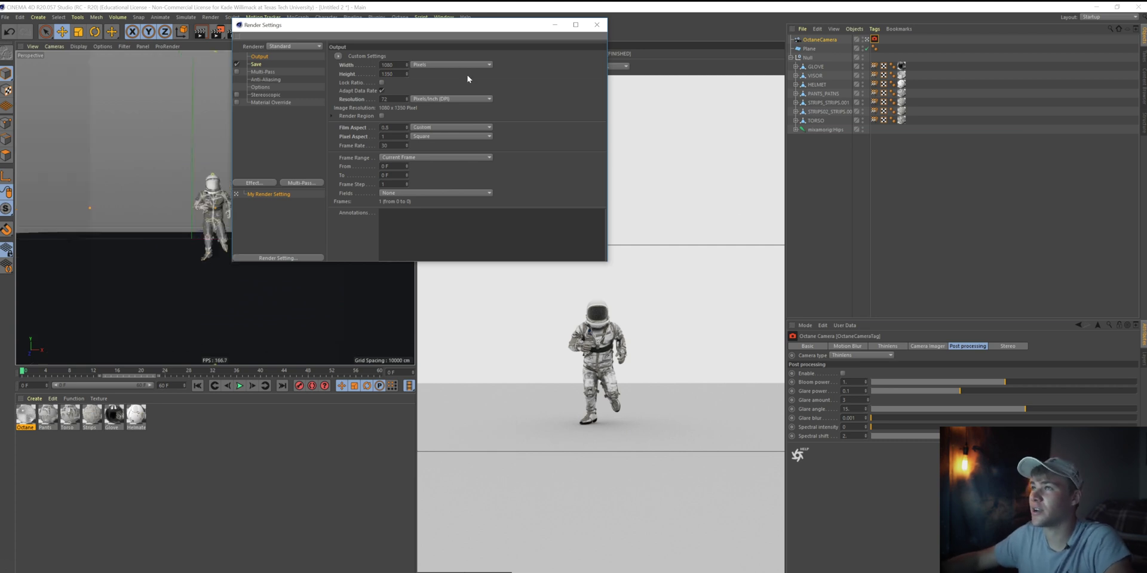
pyautogui.click(596, 24)
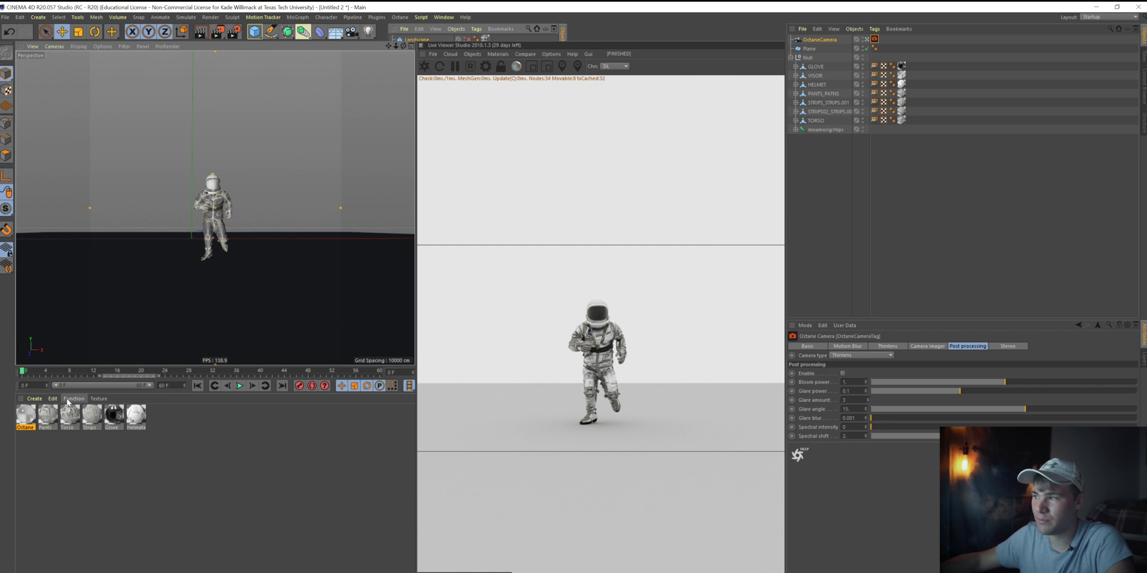
# - Enlarge the perspective viewport and collapse the null that holds the astronaut's parts
pyautogui.moveTo(208, 364); pyautogui.dragTo(209, 373)
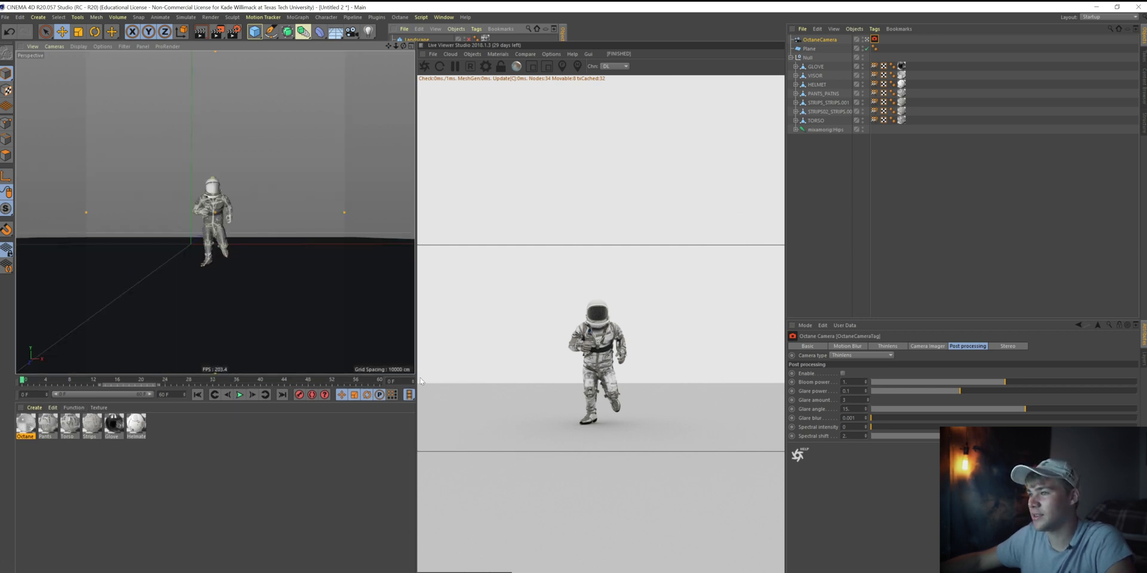
pyautogui.moveTo(415, 379); pyautogui.dragTo(458, 379)
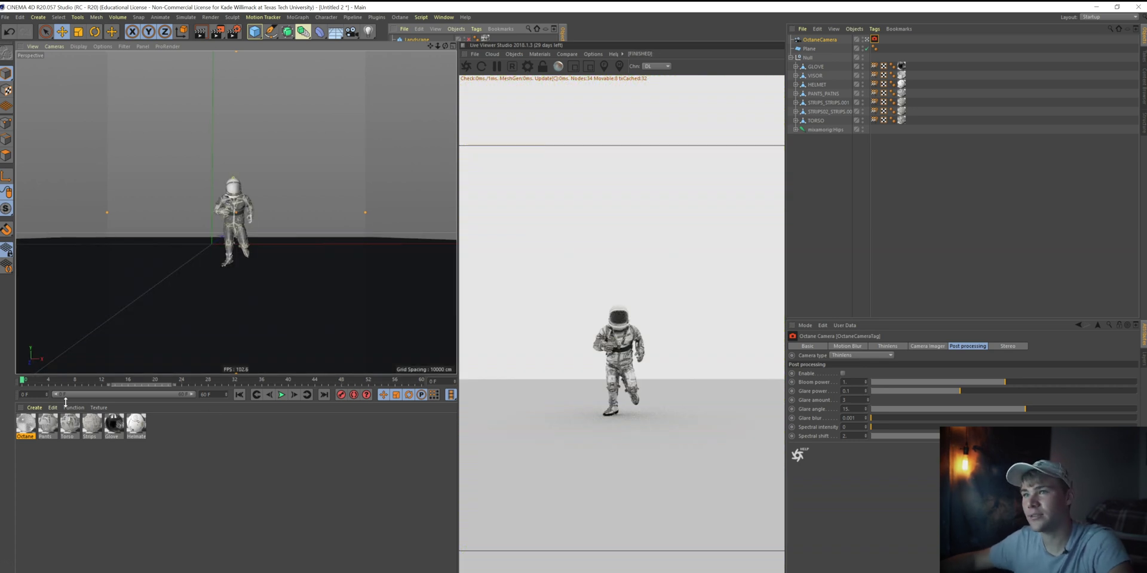
pyautogui.click(792, 57)
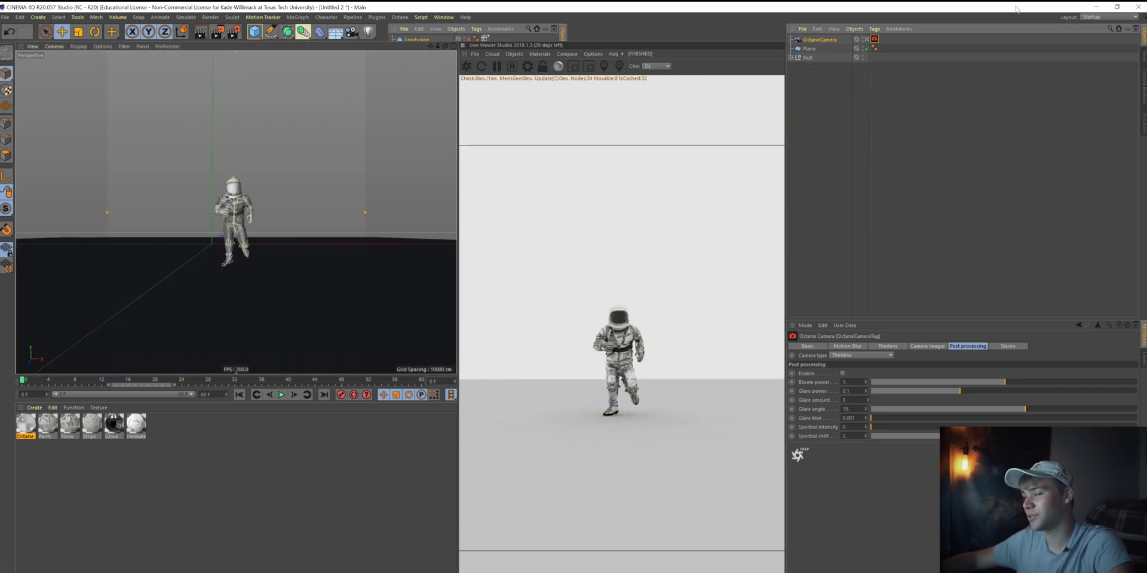
# - Create a new Octane material and apply it to the ground plane
pyautogui.click(35, 408)
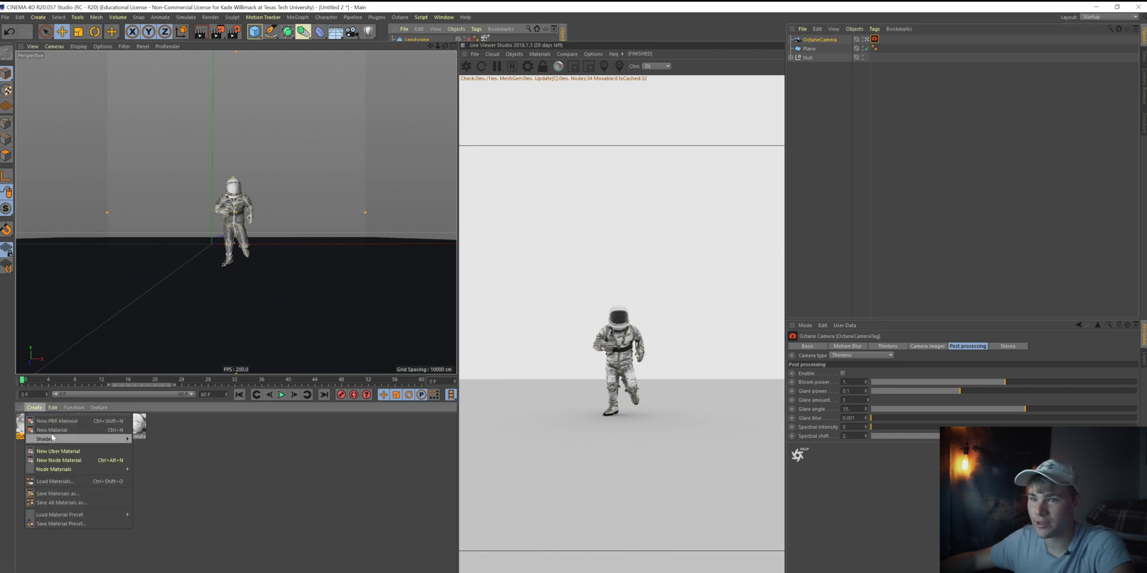
pyautogui.moveTo(78, 439)
pyautogui.moveTo(159, 439)
pyautogui.click(231, 448)
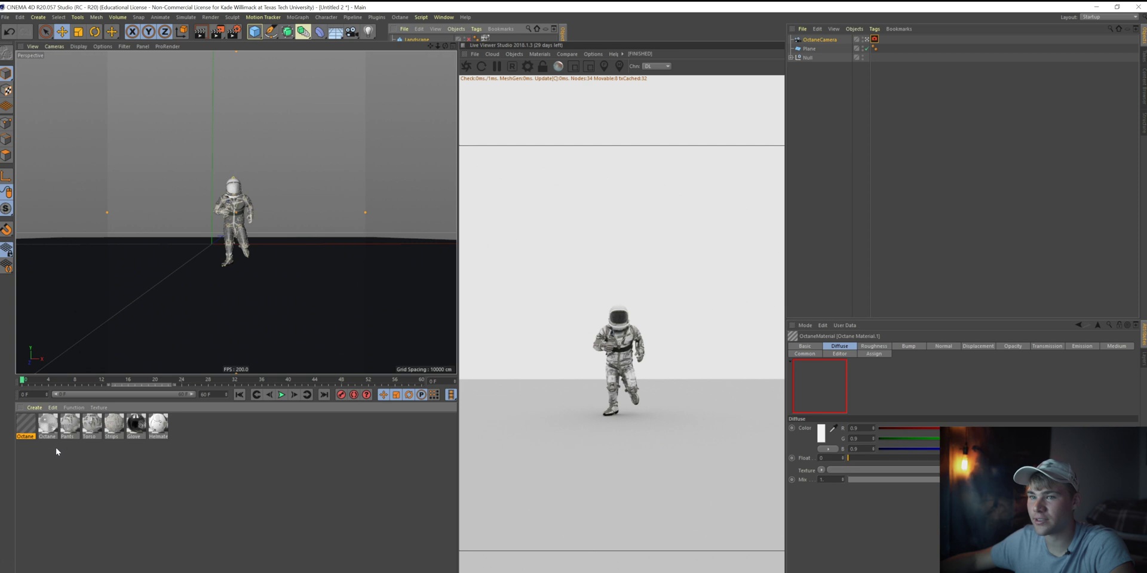
pyautogui.moveTo(748, 69); pyautogui.dragTo(814, 49)
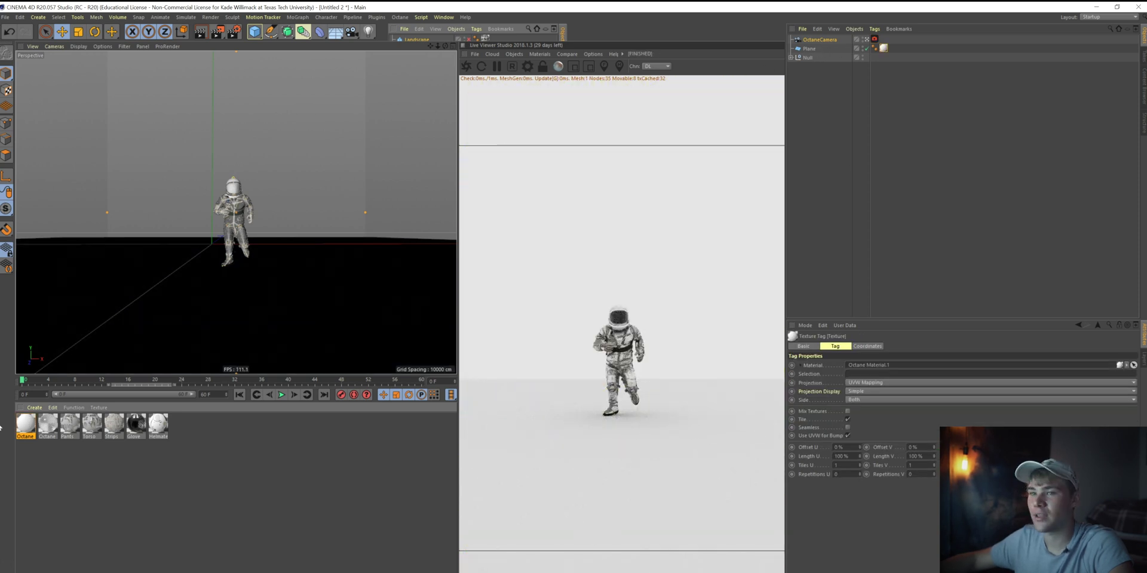
# - Add an image texture node with a Transform node to the ground material's graph and connect it to Diffuse
pyautogui.doubleClick(25, 425)
pyautogui.click(157, 177)
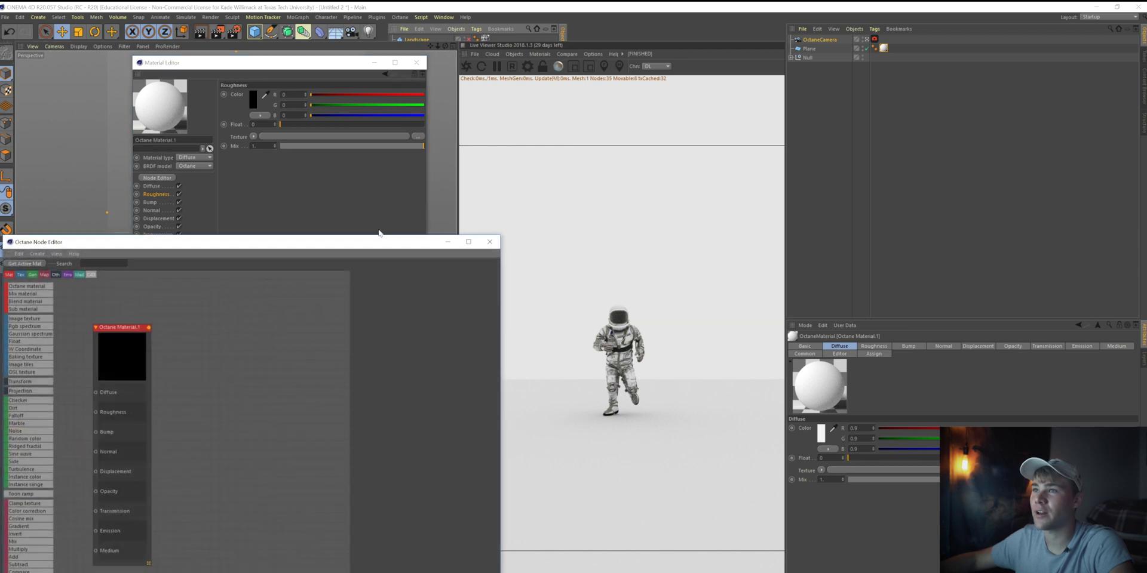
pyautogui.moveTo(123, 346); pyautogui.dragTo(242, 348)
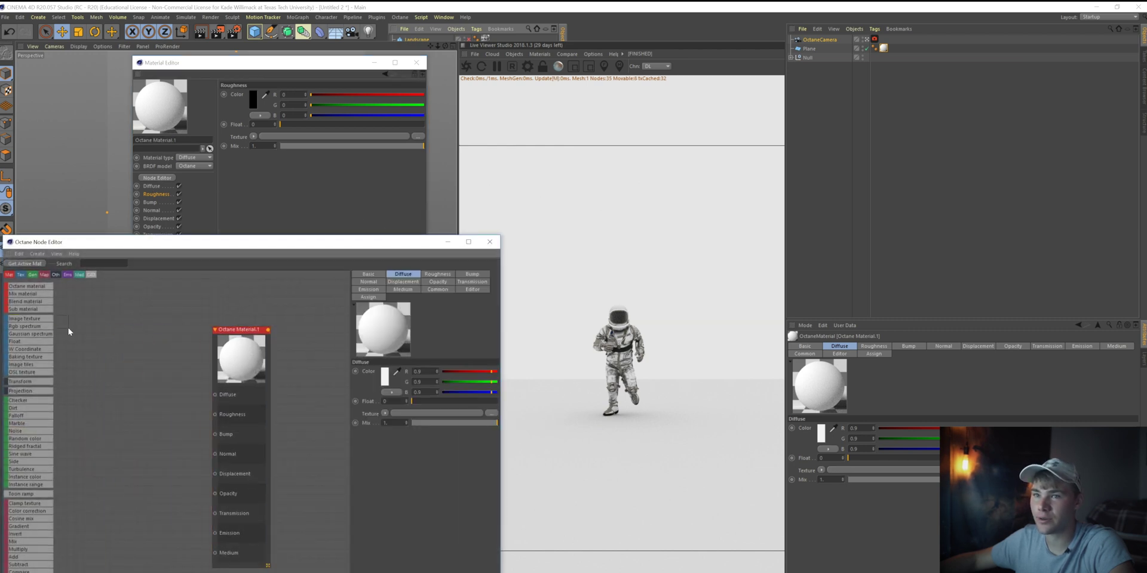
pyautogui.moveTo(136, 365); pyautogui.dragTo(136, 365)
pyautogui.moveTo(36, 382); pyautogui.dragTo(93, 390)
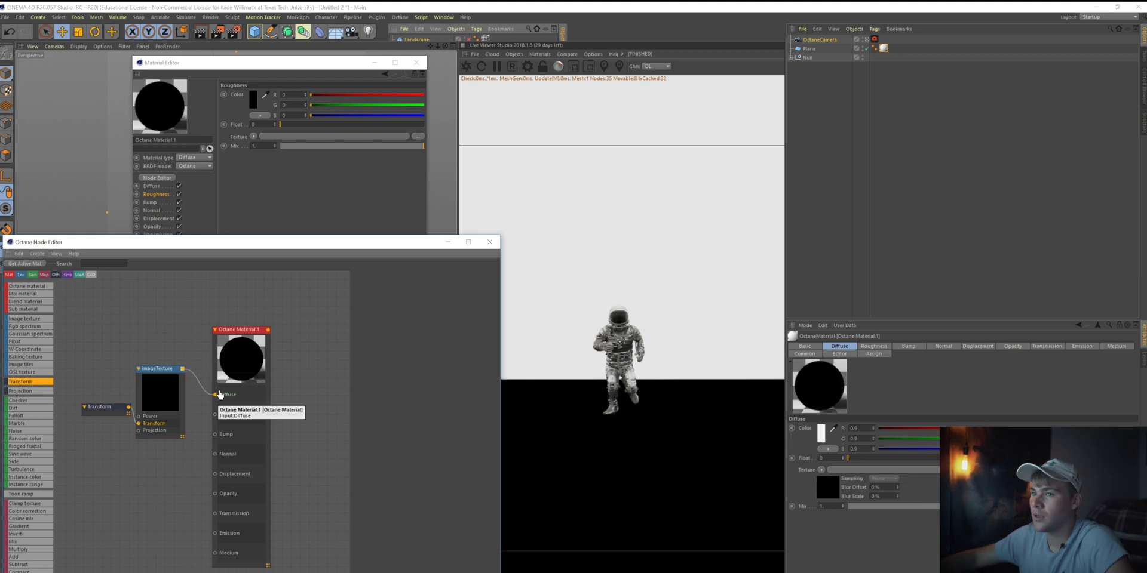
pyautogui.moveTo(220, 395); pyautogui.dragTo(295, 378)
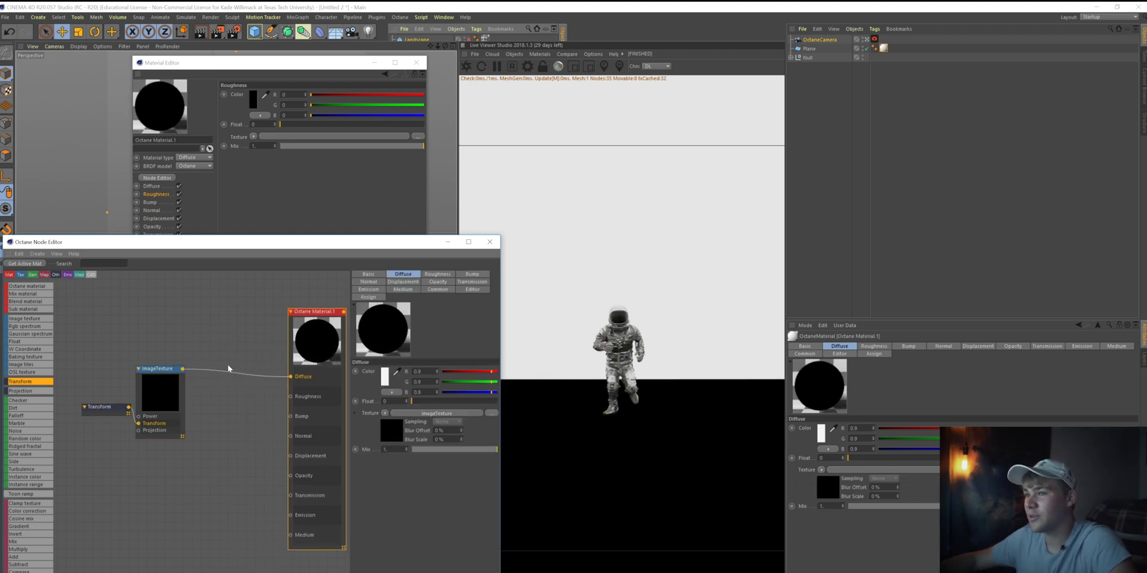
# - Space out the ground material's nodes and load GROUNDTEX into the image texture, copying the file to the project location
pyautogui.click(160, 385)
pyautogui.moveTo(160, 387); pyautogui.dragTo(172, 388)
pyautogui.click(97, 407)
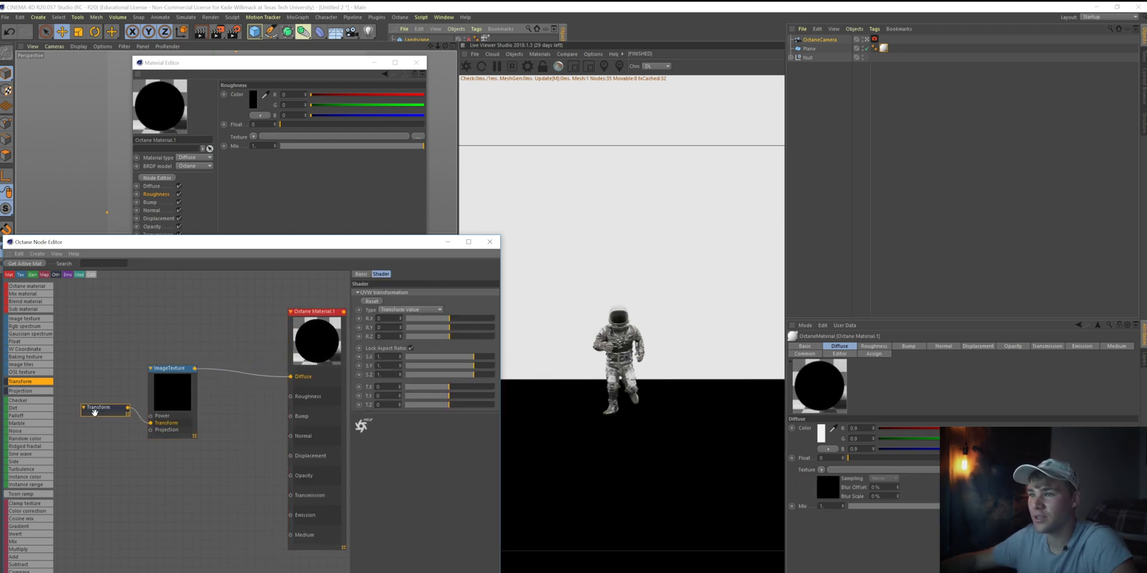
pyautogui.moveTo(97, 407); pyautogui.dragTo(70, 415)
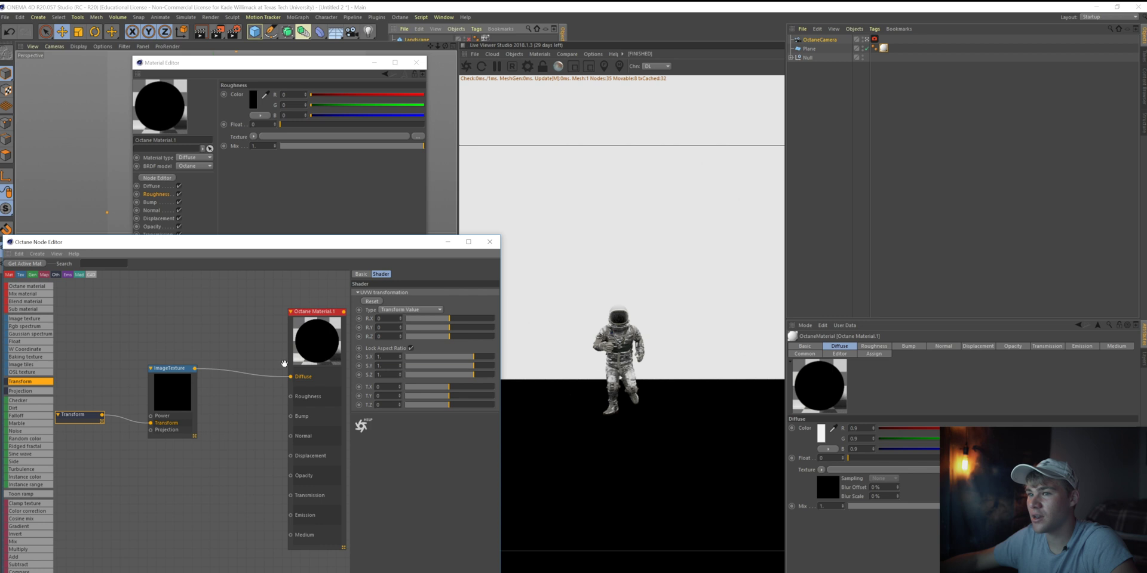
pyautogui.click(165, 386)
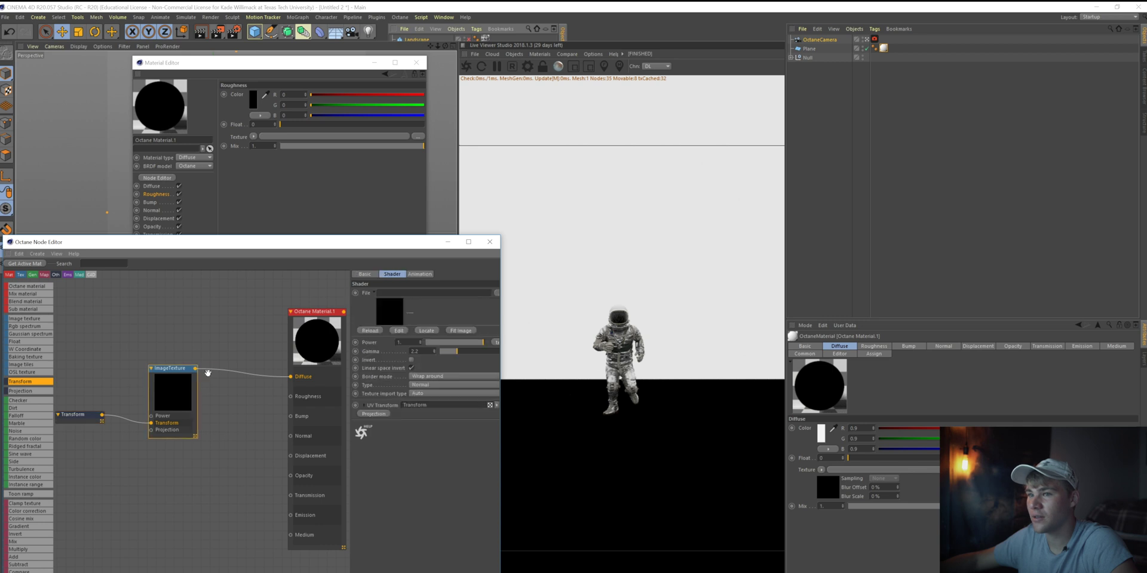
pyautogui.click(496, 294)
pyautogui.click(310, 320)
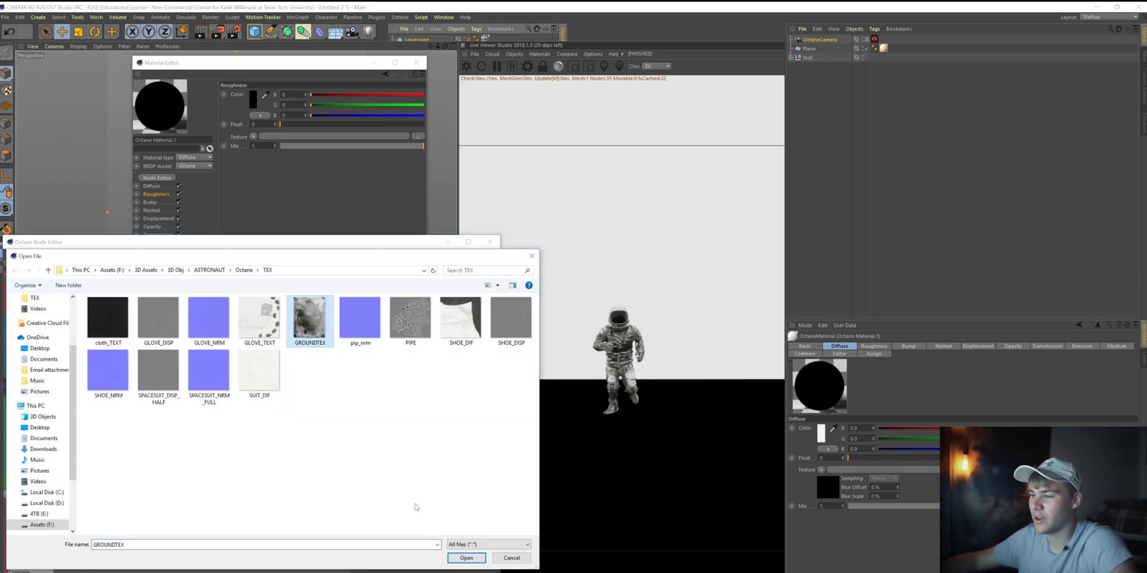
pyautogui.click(482, 561)
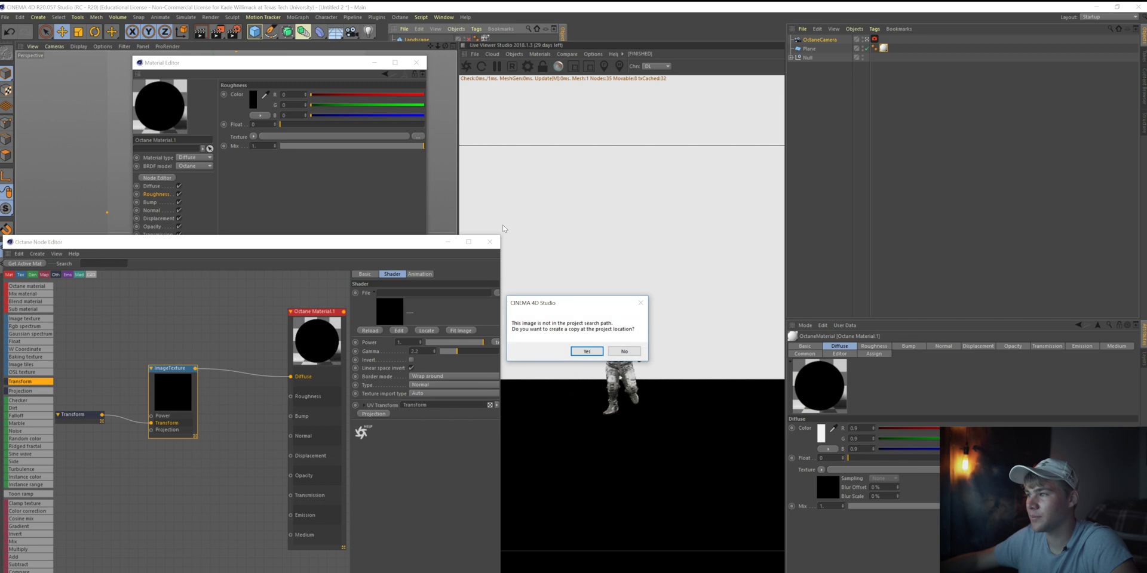
pyautogui.click(586, 351)
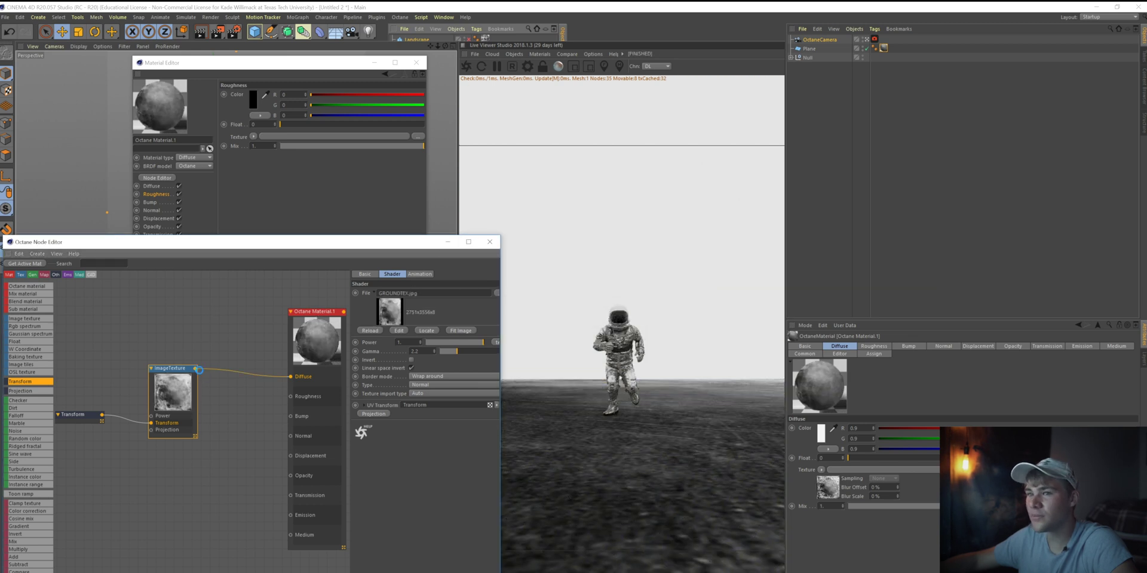
# - Reduce the ground texture's scale to about 0.16 on all axes with the Transform node and close the node editor
pyautogui.click(82, 420)
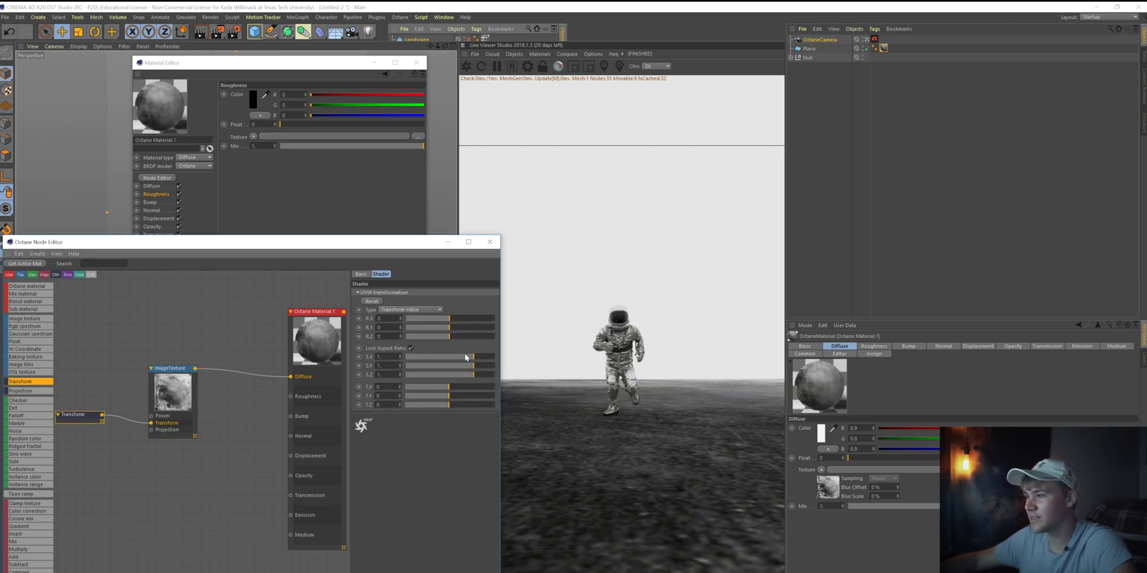
pyautogui.moveTo(466, 358); pyautogui.dragTo(456, 360)
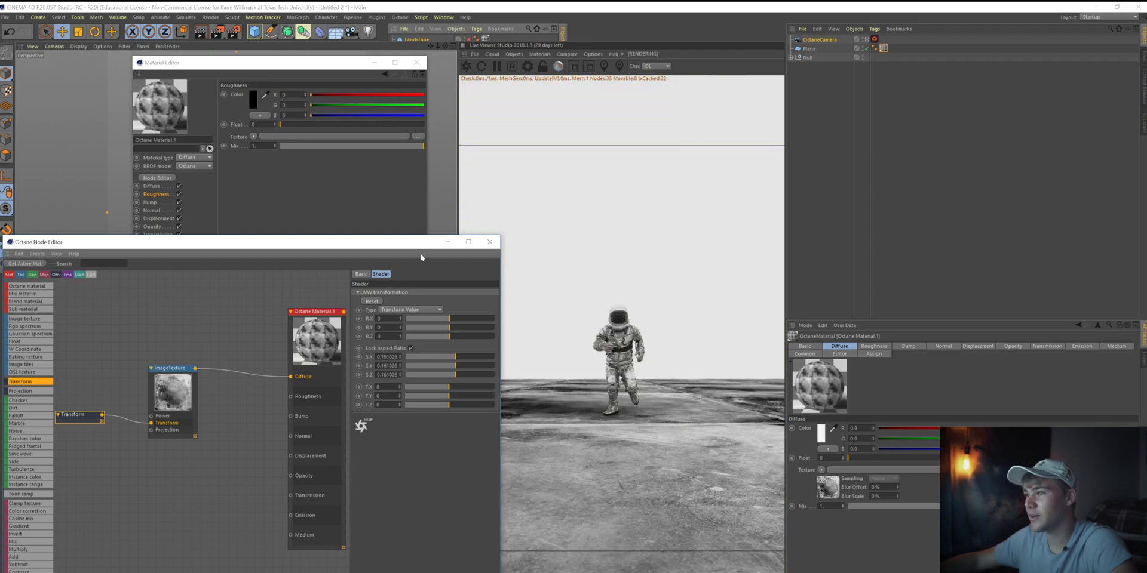
pyautogui.click(490, 242)
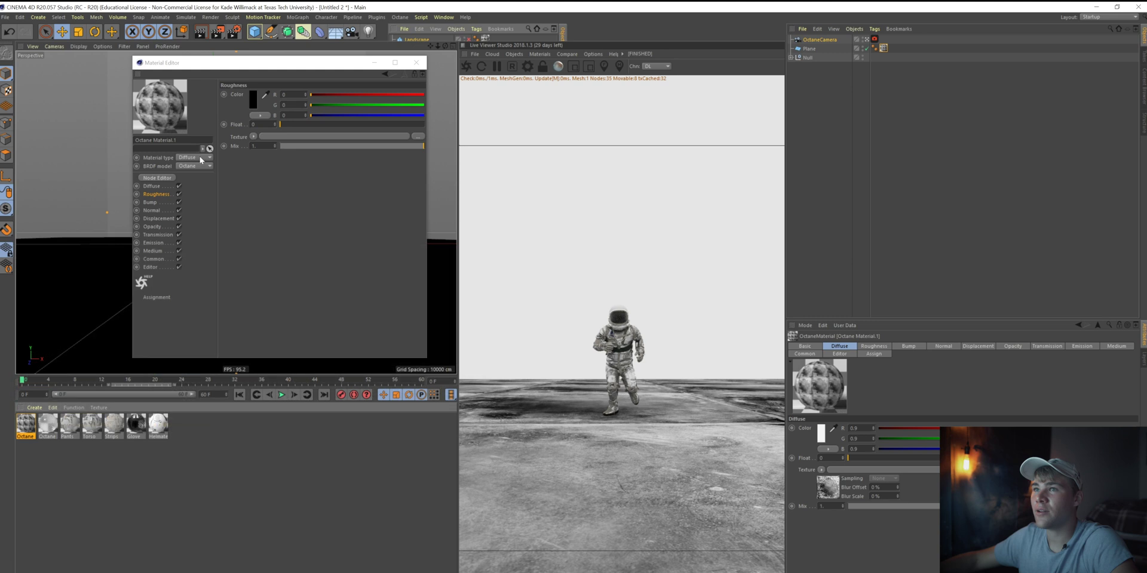
# - Change the ground material's type to Glossy and close the material editor
pyautogui.click(201, 158)
pyautogui.click(191, 175)
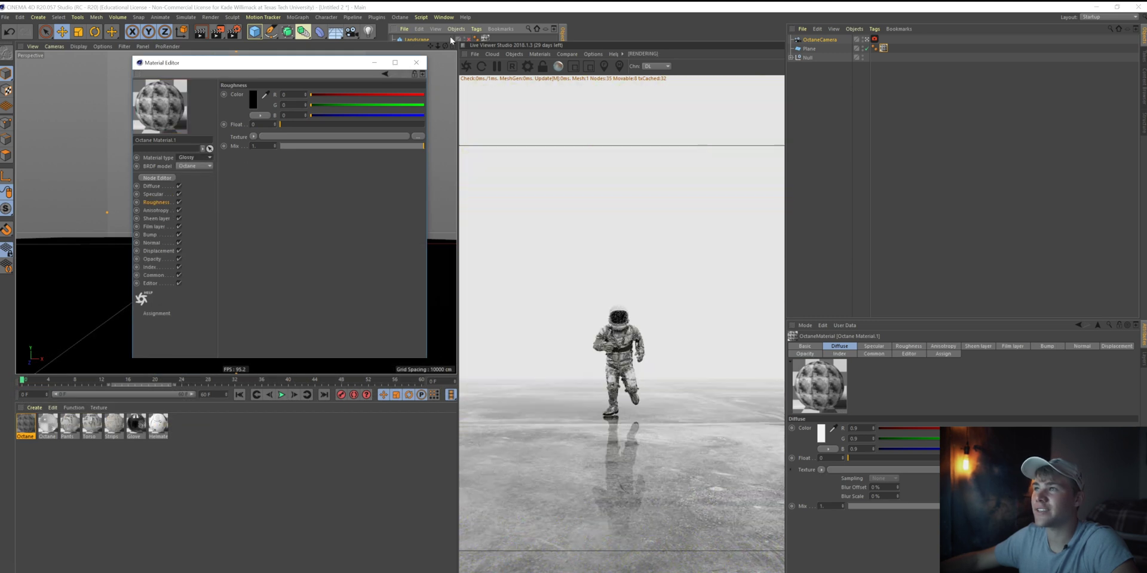
pyautogui.click(417, 62)
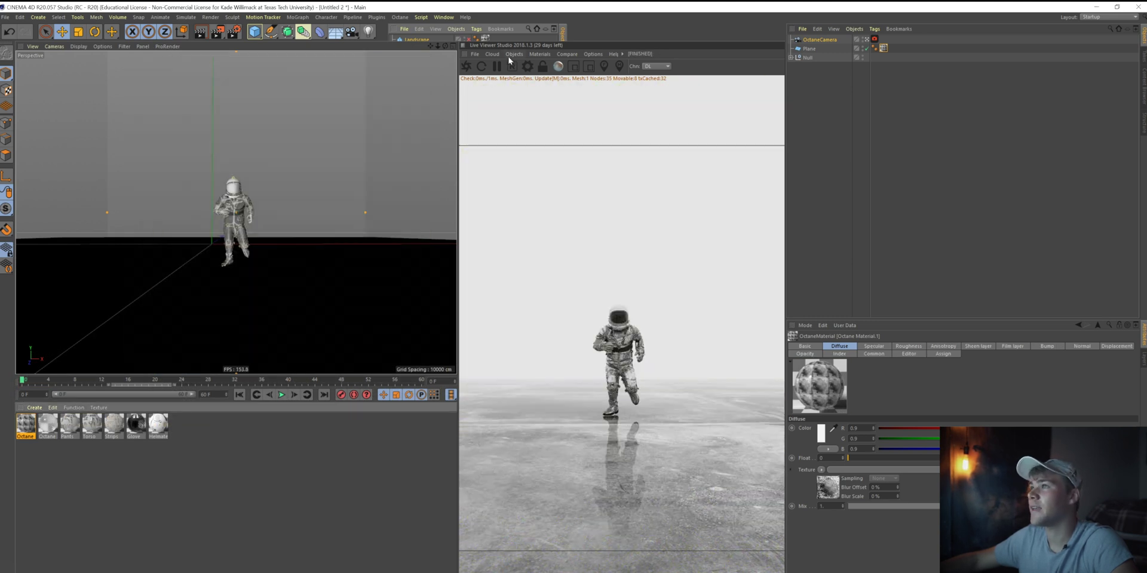
# - Add an Octane HDRI environment sky to the scene
pyautogui.click(541, 54)
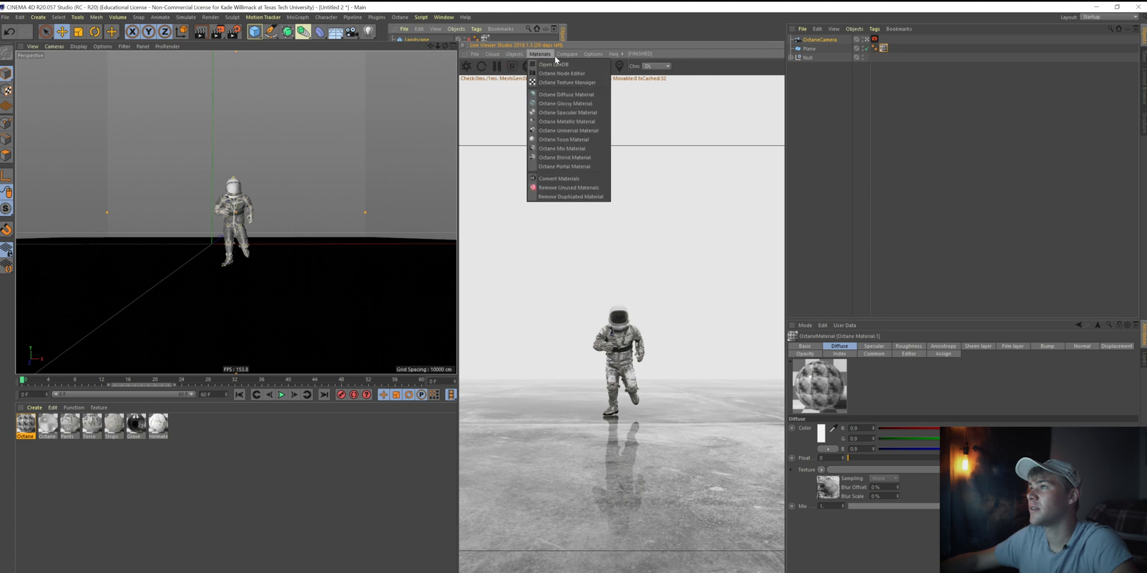
pyautogui.click(554, 56)
pyautogui.click(540, 54)
pyautogui.moveTo(514, 54)
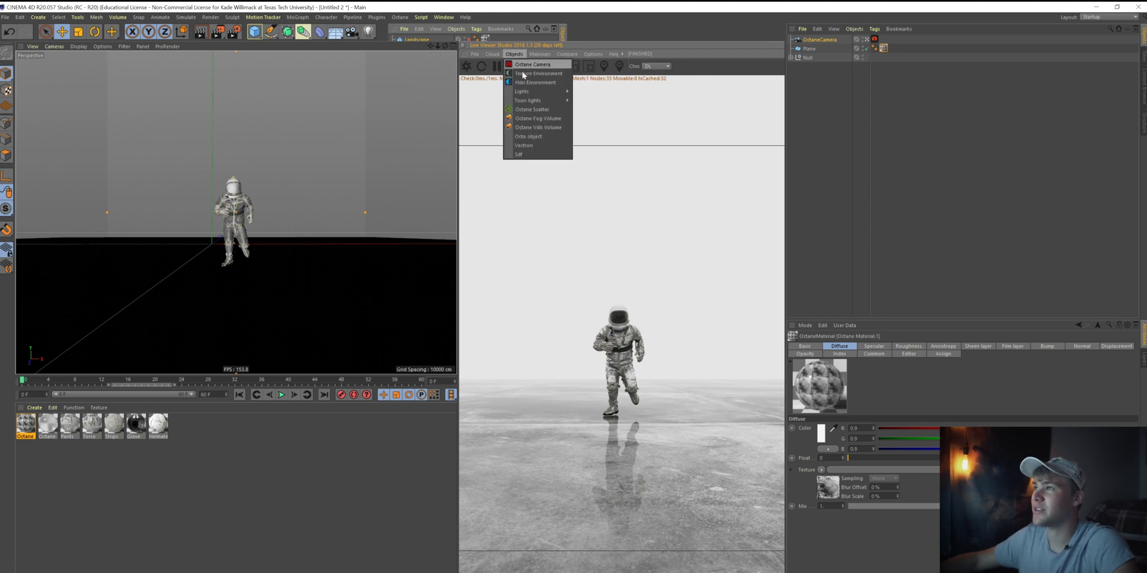
pyautogui.click(524, 73)
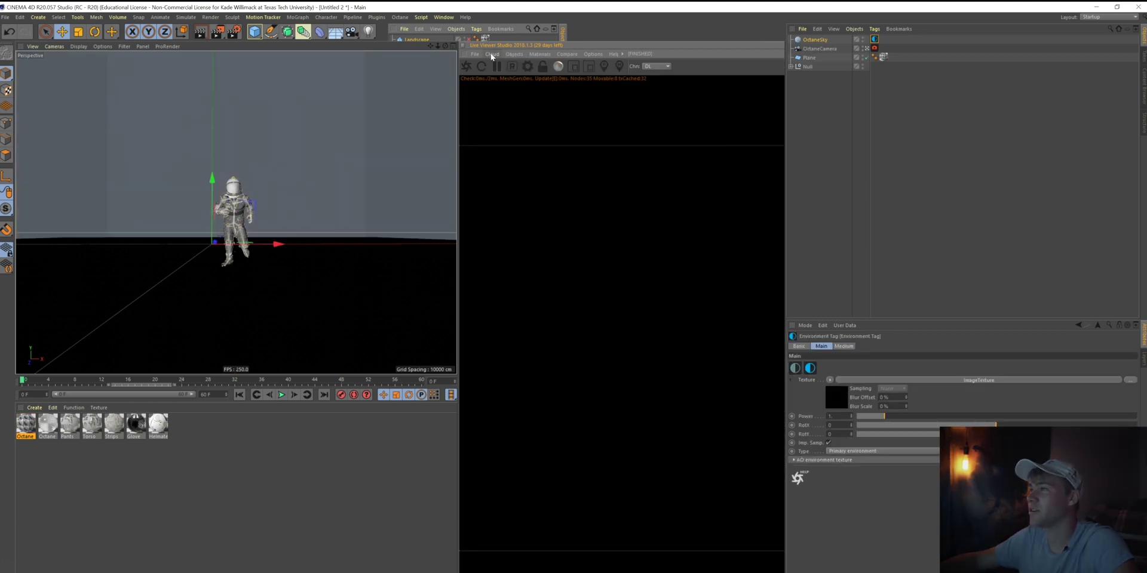
# - Add an Octane targeted area light to the scene
pyautogui.click(514, 54)
pyautogui.moveTo(537, 92)
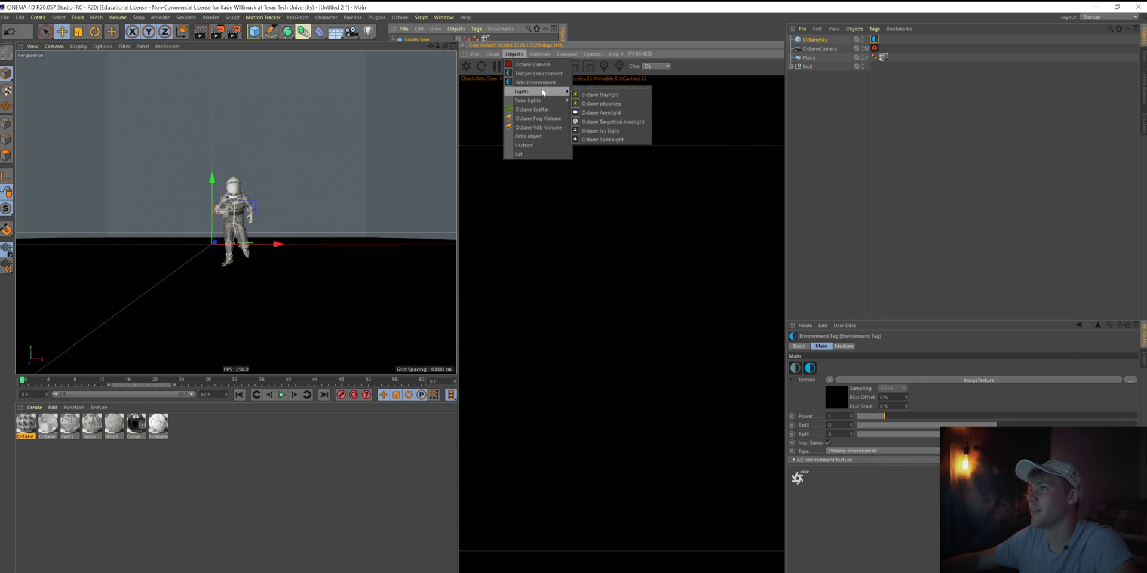
pyautogui.click(607, 122)
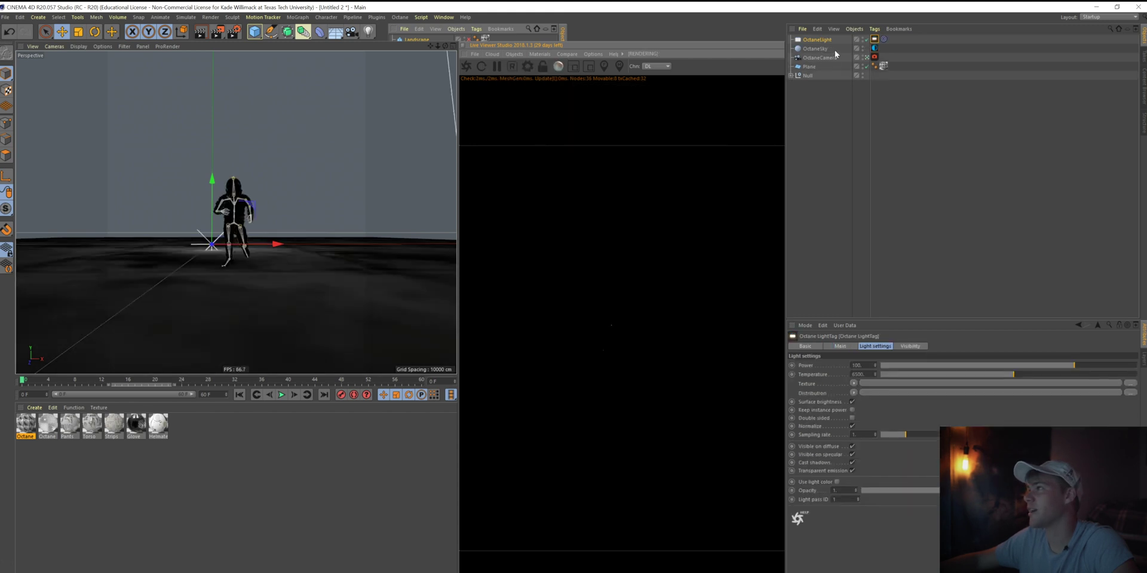
# - Set the VISOR object as the light's target and move the visor's axis down below the astronaut's feet
pyautogui.click(884, 38)
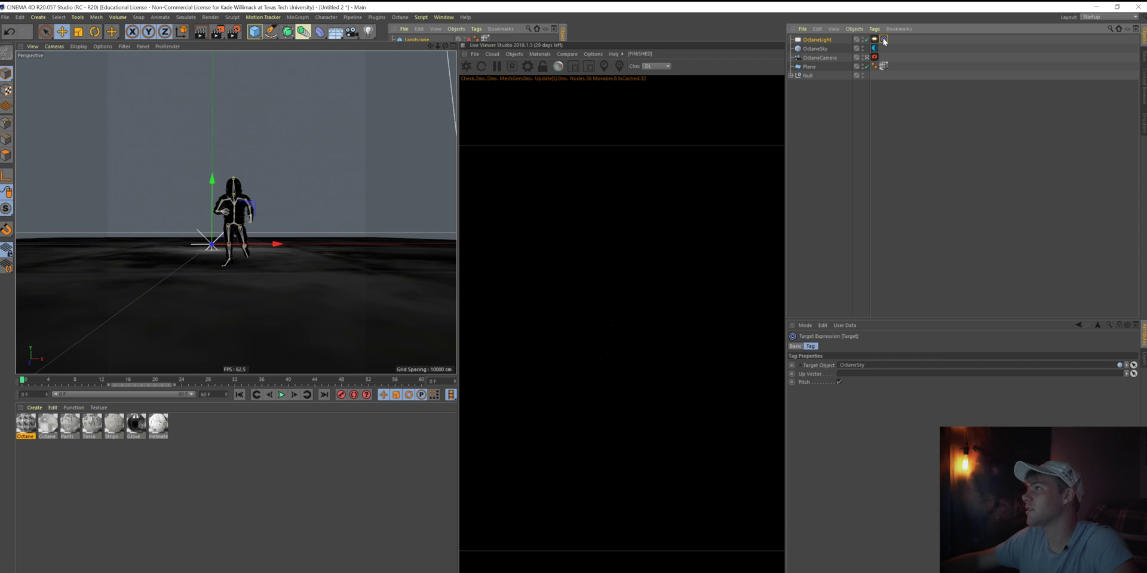
pyautogui.click(791, 76)
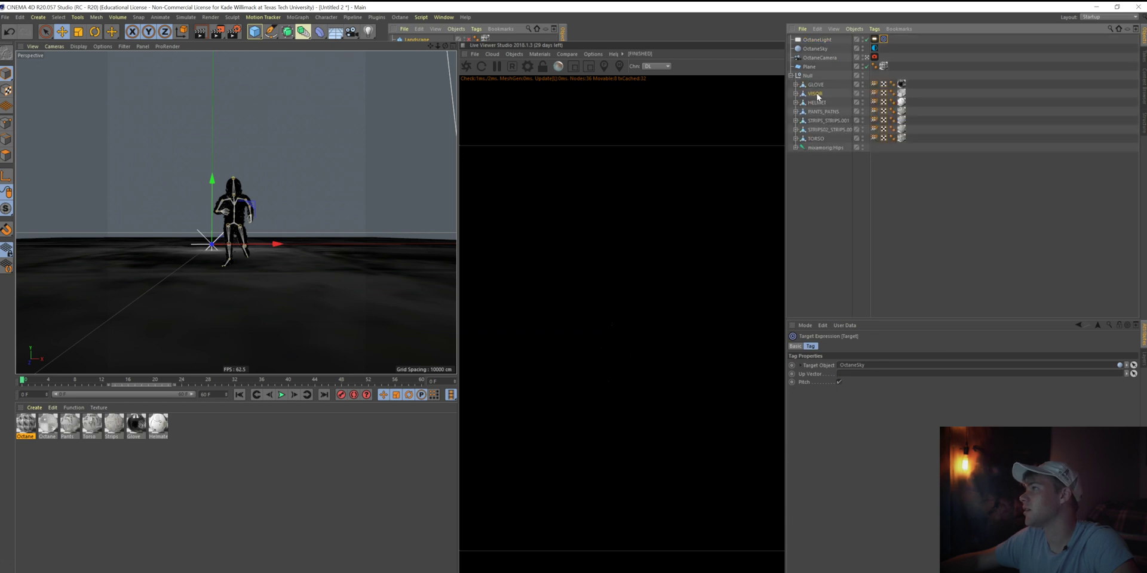
pyautogui.click(816, 94)
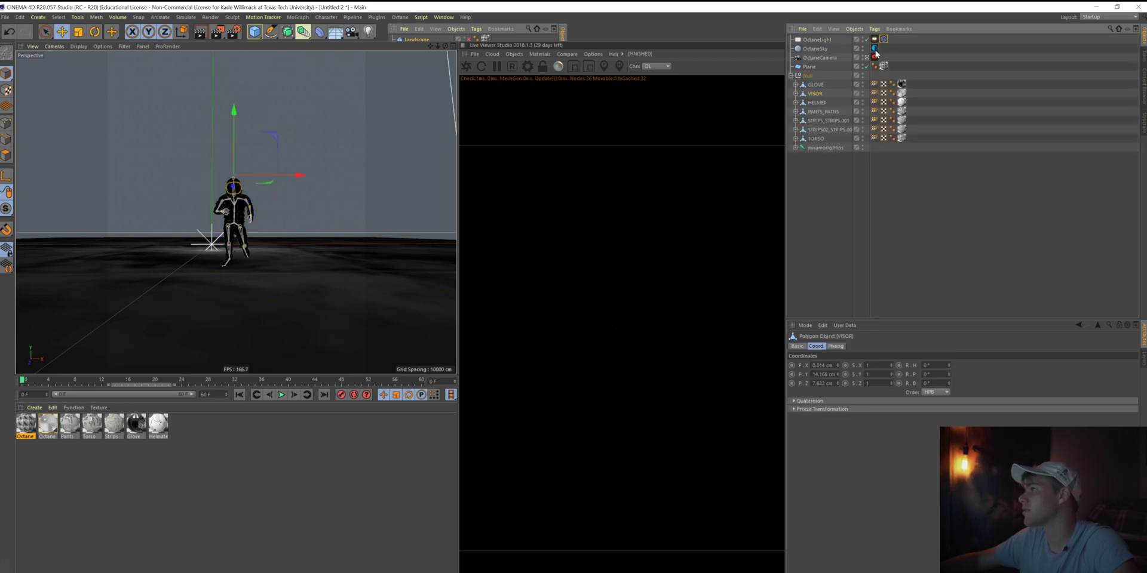
pyautogui.click(875, 56)
pyautogui.moveTo(810, 99); pyautogui.dragTo(870, 366)
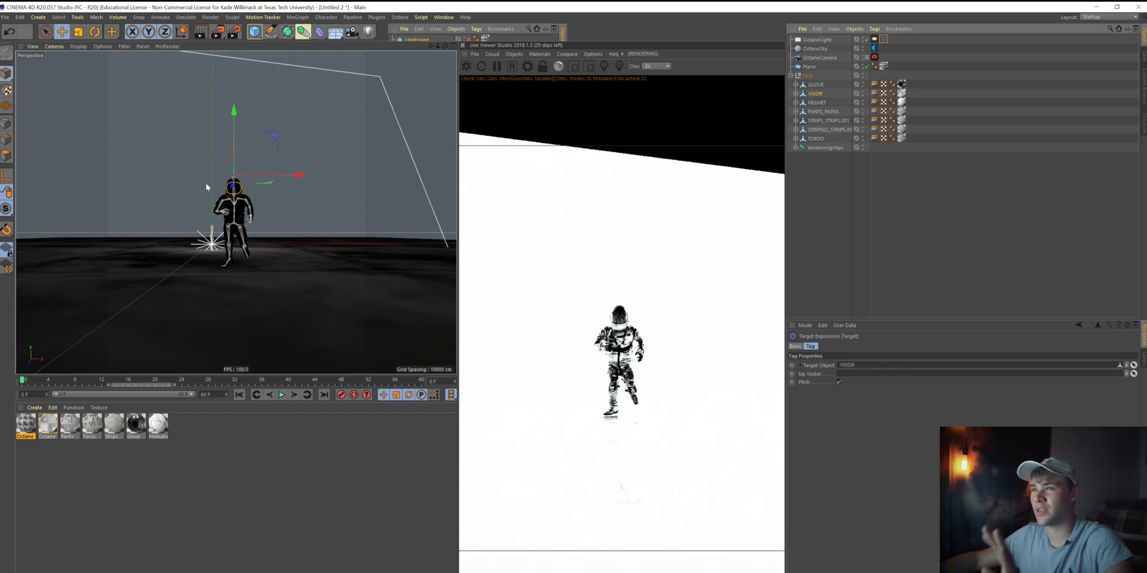
pyautogui.moveTo(234, 117); pyautogui.dragTo(235, 216)
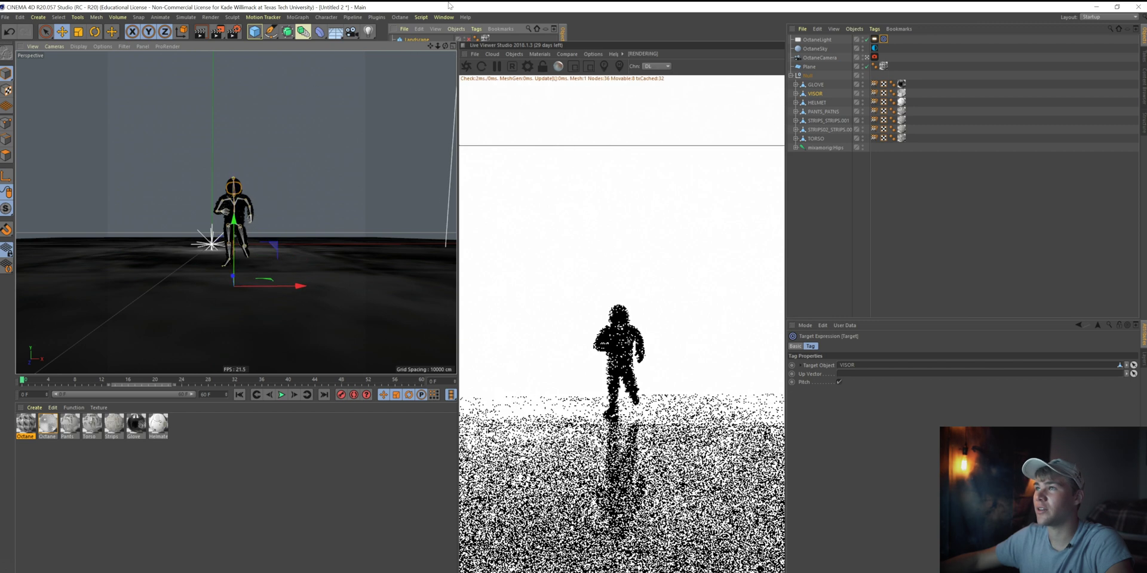
# - Leave the Octane camera view and delete the target tag from the Octane light
pyautogui.click(452, 46)
pyautogui.click(232, 213)
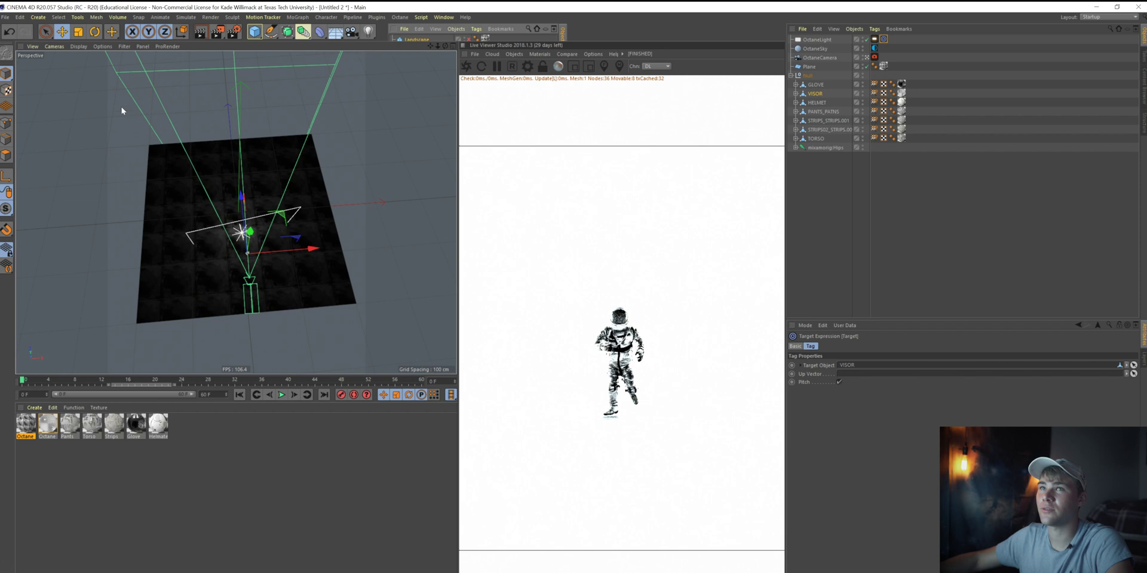
pyautogui.click(54, 47)
pyautogui.moveTo(78, 49)
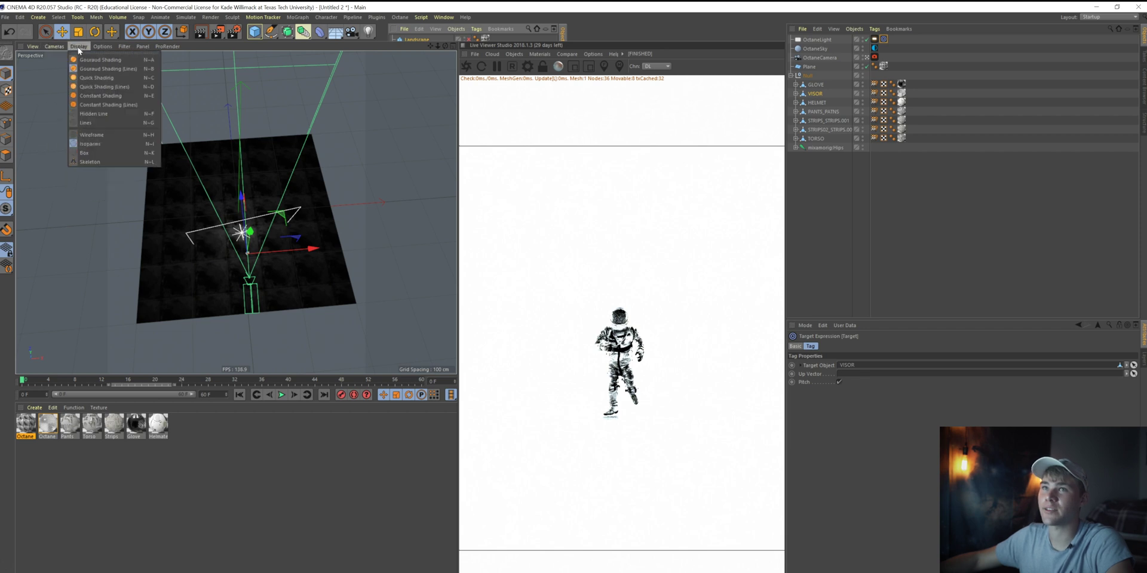
pyautogui.click(295, 132)
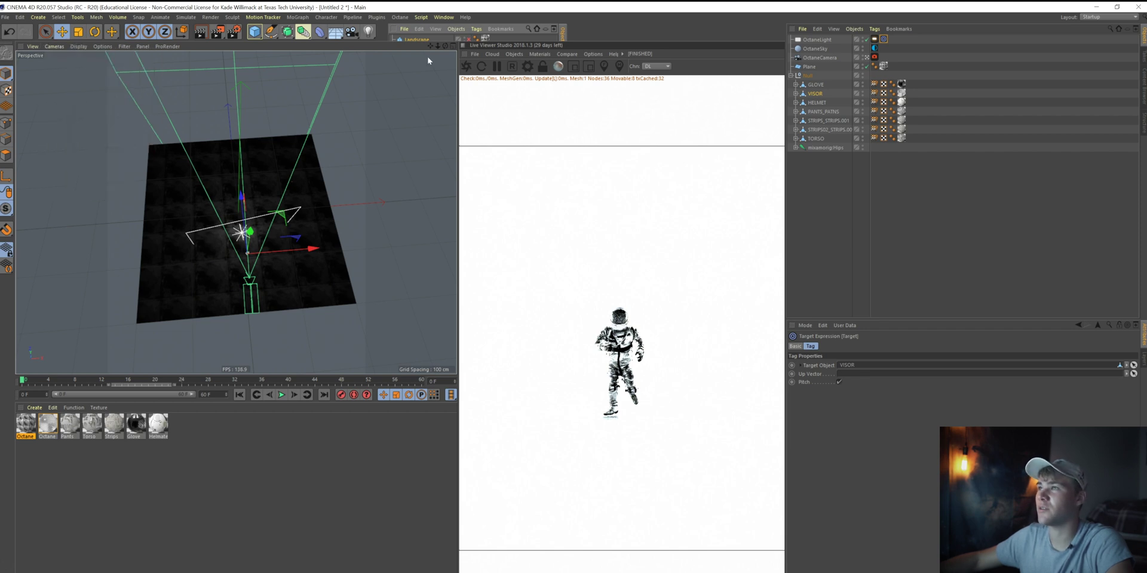
pyautogui.moveTo(444, 51); pyautogui.dragTo(426, 59)
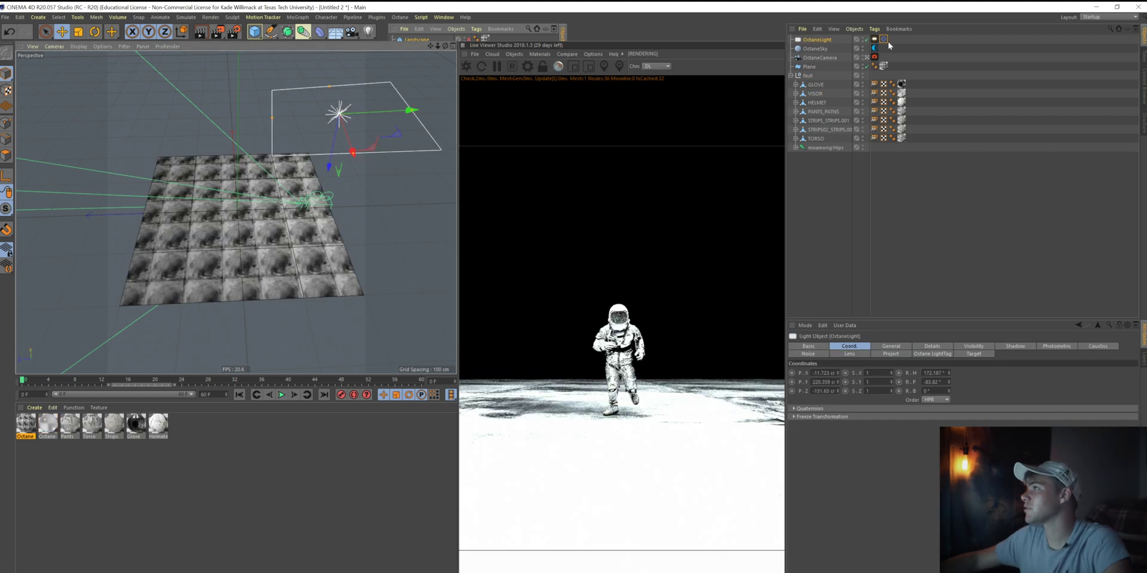
pyautogui.click(886, 41)
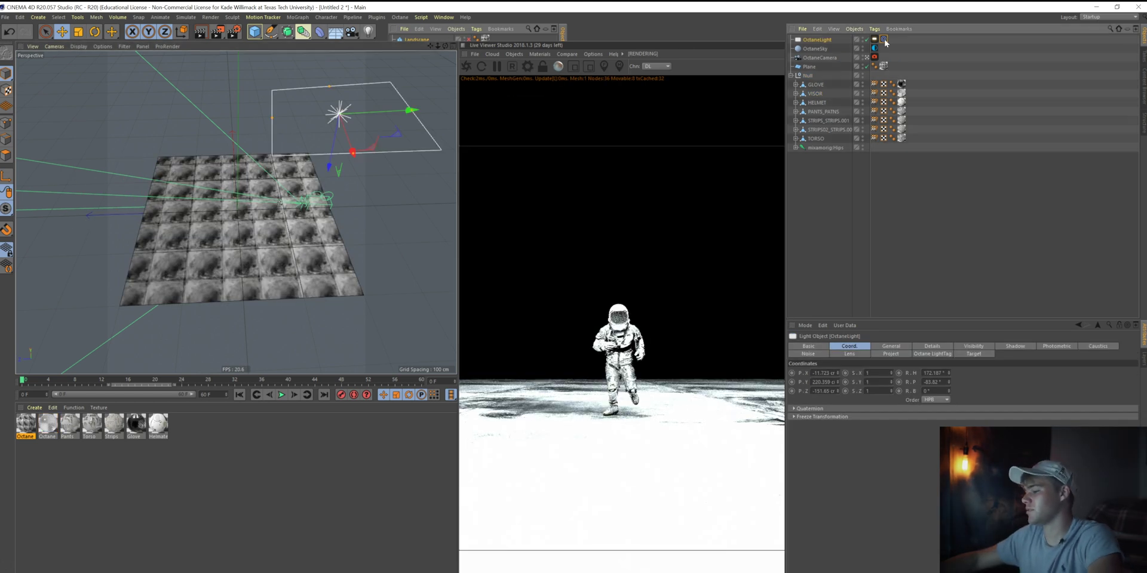
# - Reposition and narrow the area light above the ground plane, and lower its power to about 6.5
pyautogui.moveTo(414, 111); pyautogui.dragTo(351, 113)
pyautogui.moveTo(281, 156); pyautogui.dragTo(280, 141)
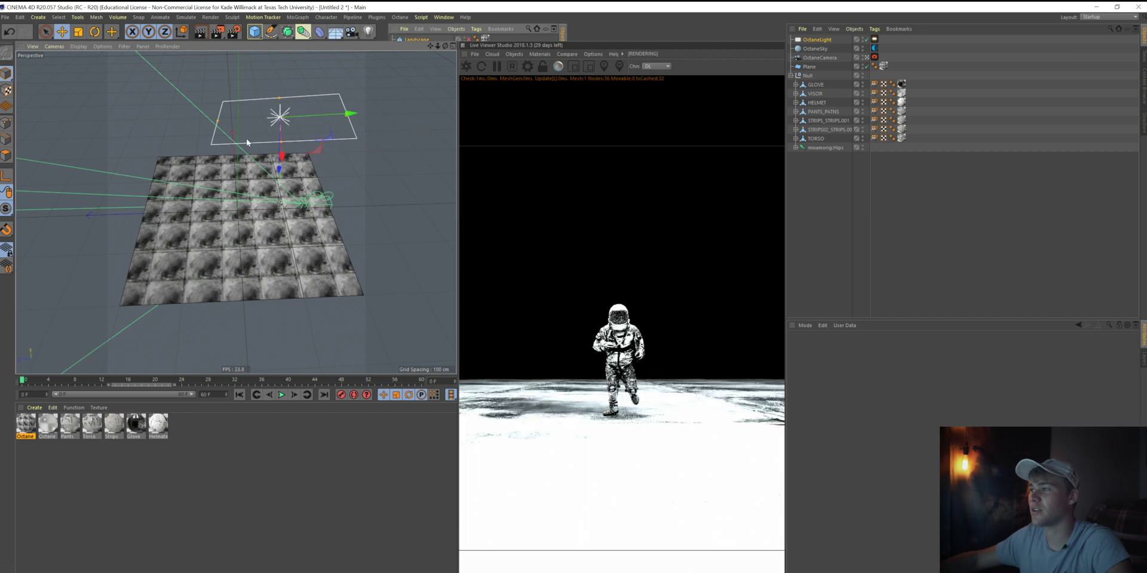
pyautogui.moveTo(216, 123); pyautogui.dragTo(255, 120)
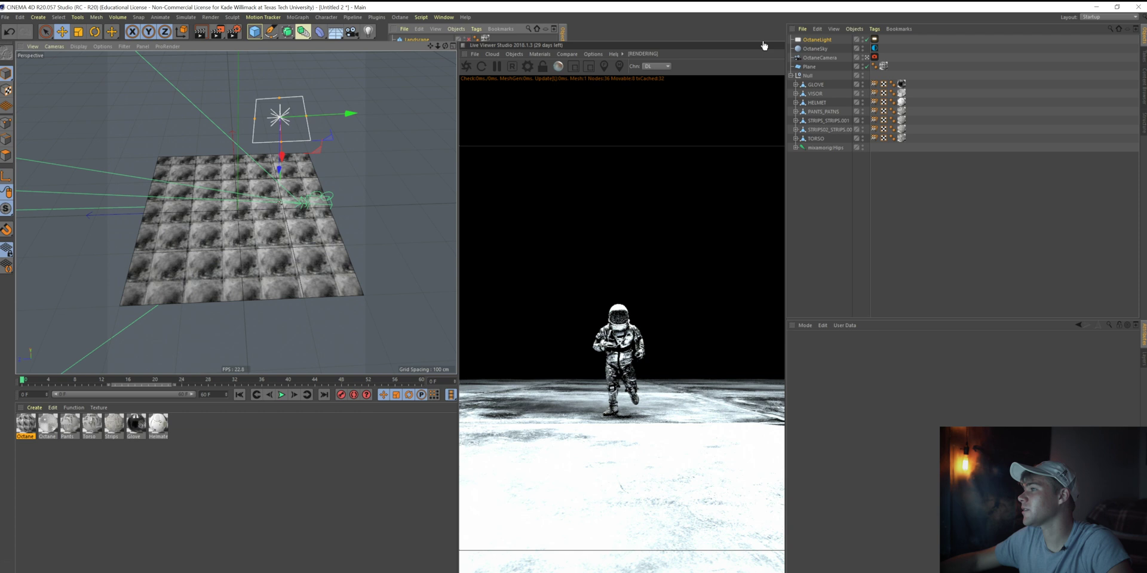
pyautogui.click(875, 40)
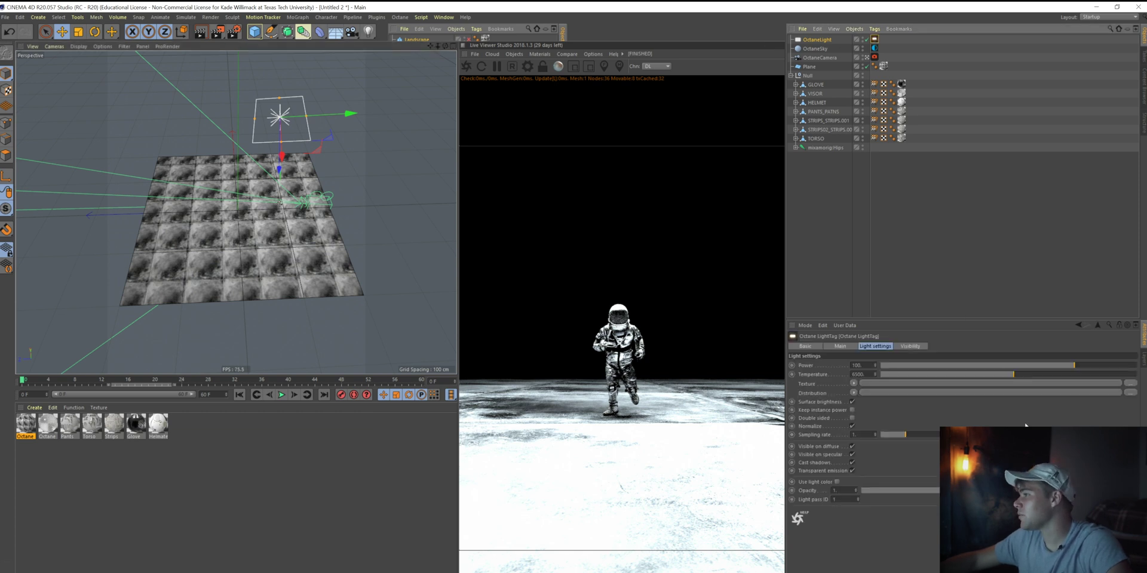
pyautogui.moveTo(1037, 366)
pyautogui.mouseDown()
pyautogui.moveTo(1011, 367)
pyautogui.moveTo(1036, 364)
pyautogui.mouseUp()
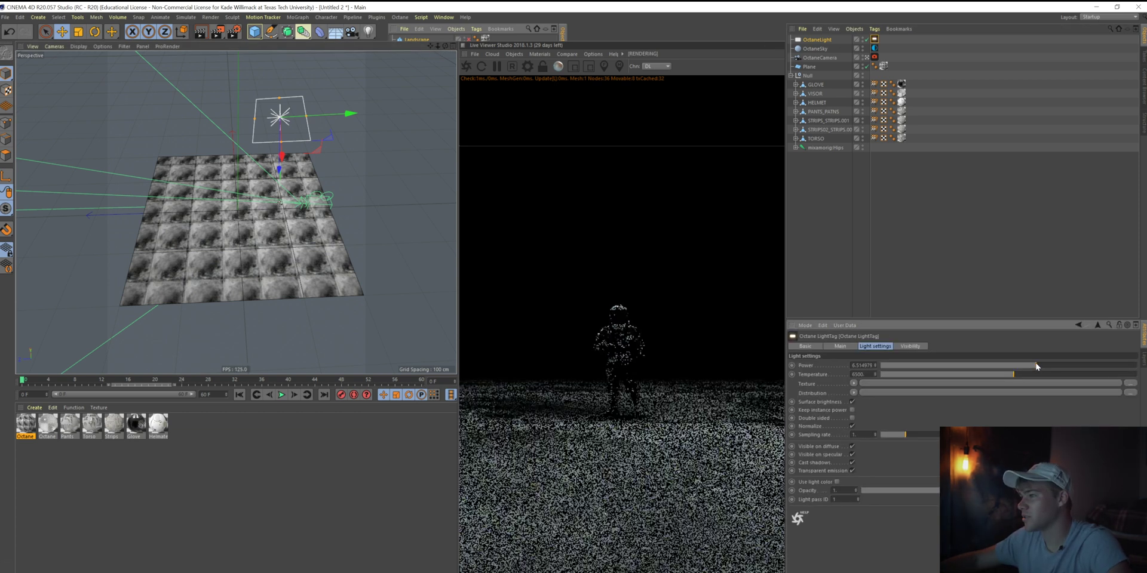
# - Rename the ground plane's Octane material as Ground
pyautogui.click(25, 427)
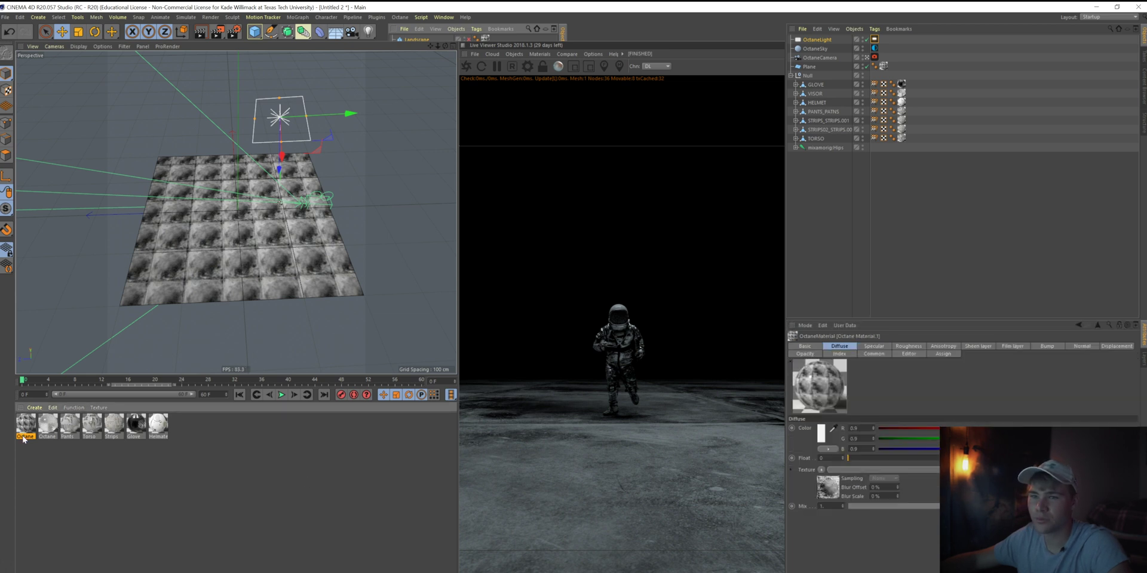
pyautogui.doubleClick(25, 437)
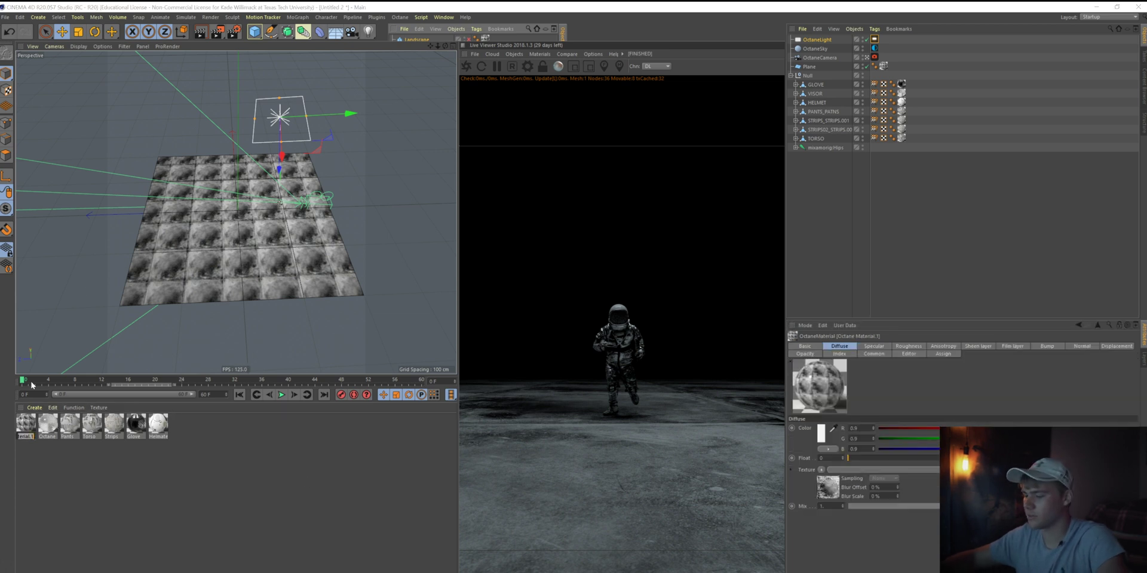
pyautogui.write('G')
pyautogui.write('round')
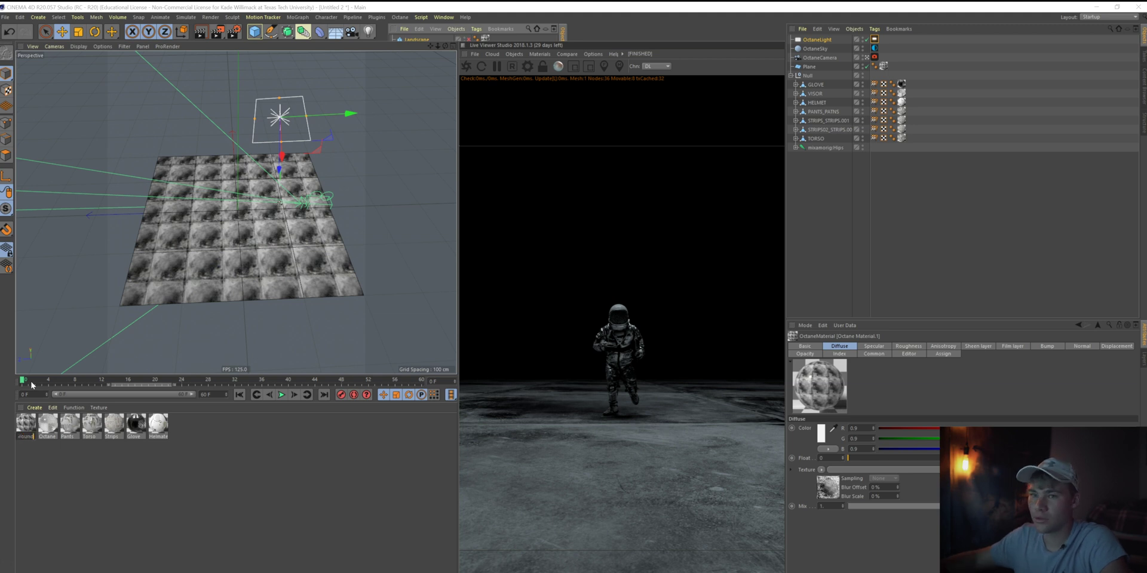
pyautogui.press('Return')
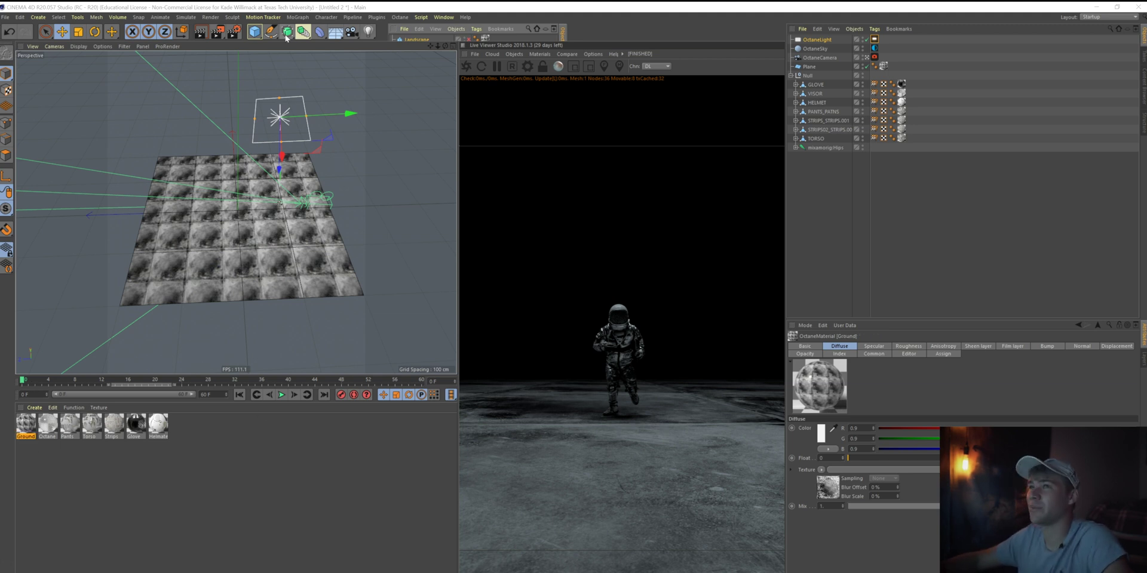
# - Add a cylinder primitive and set its radius to 0.2 cm
pyautogui.click(255, 31)
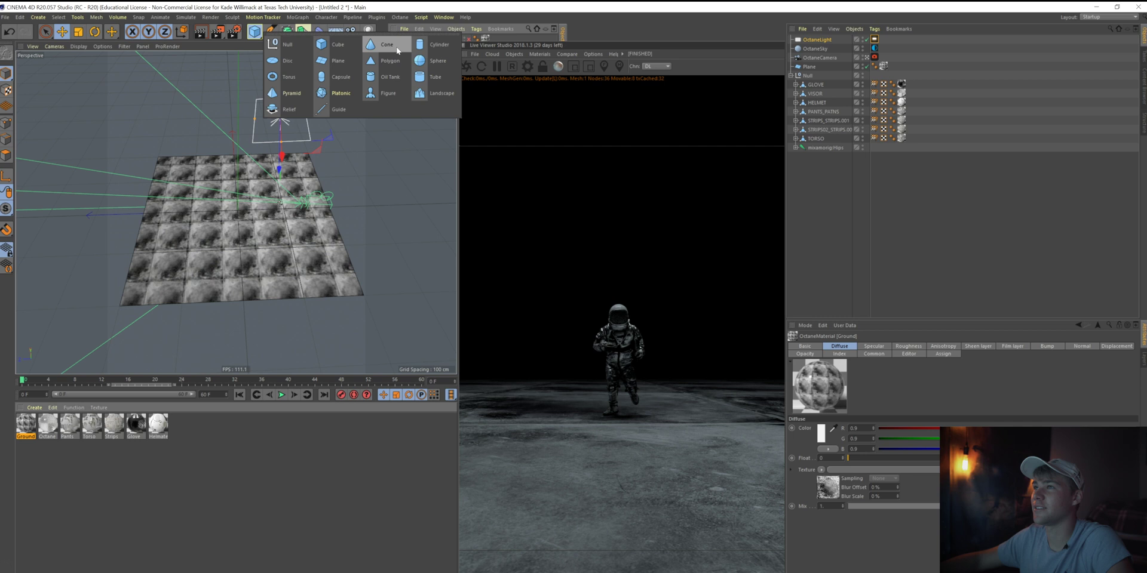
pyautogui.click(431, 45)
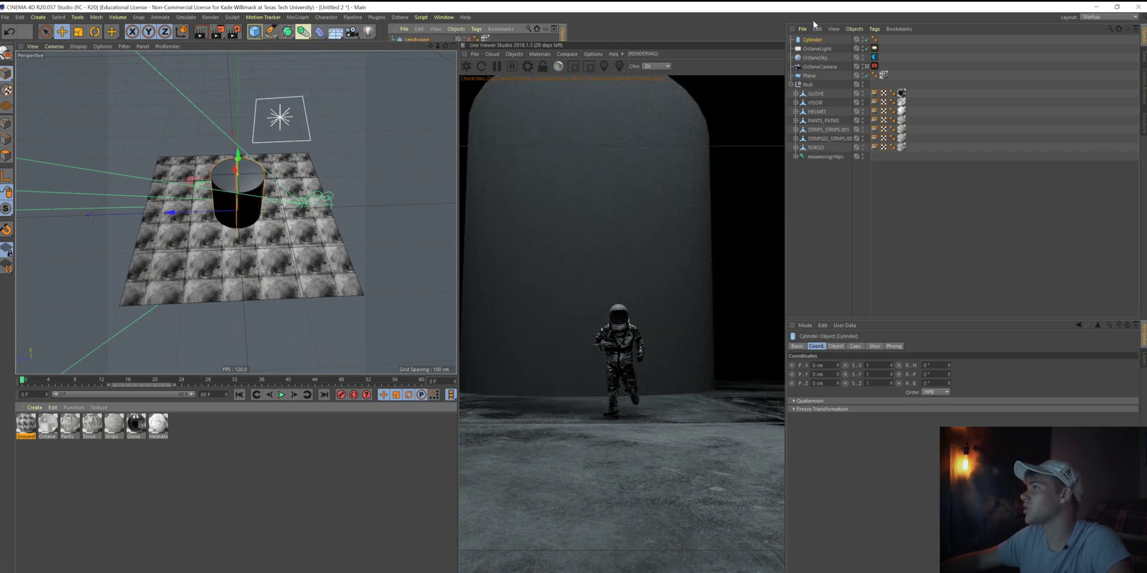
pyautogui.click(836, 346)
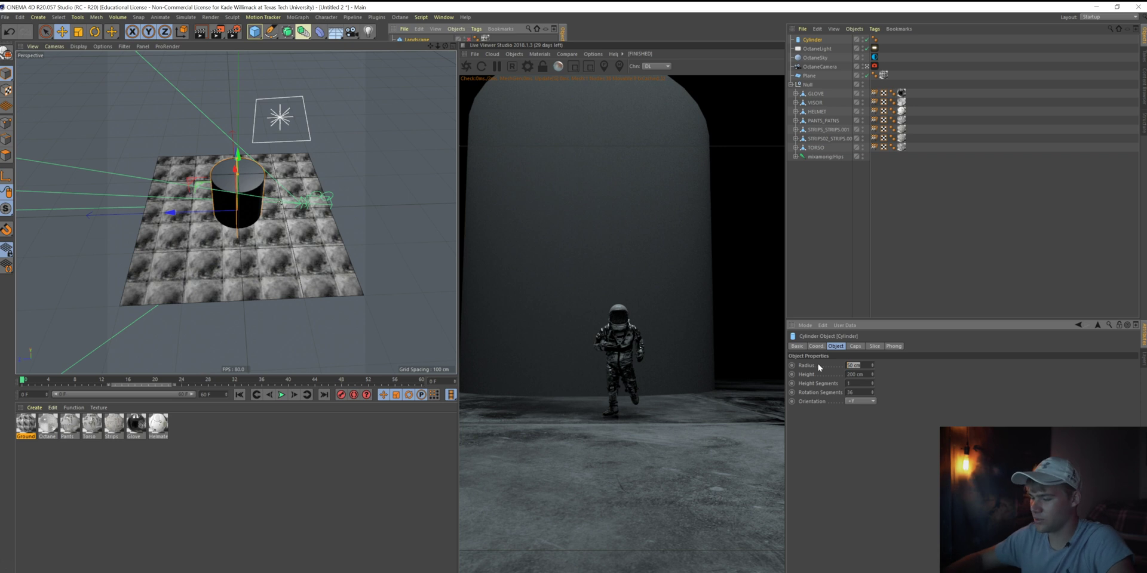
pyautogui.press('BackSpace')
pyautogui.write('.2')
pyautogui.press('Return')
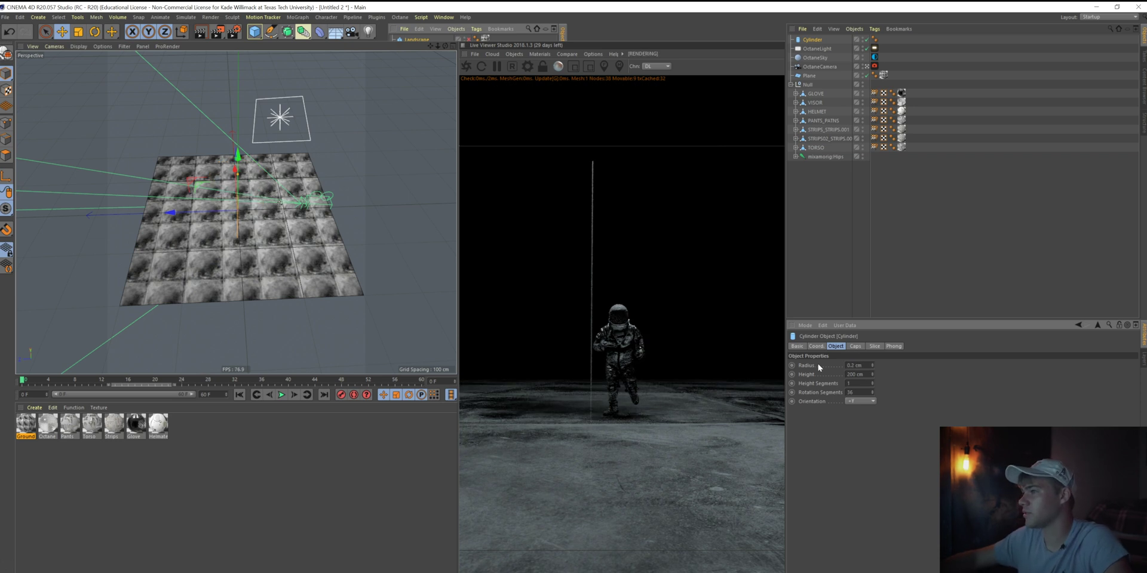
# - Set the cylinder's radius to 0.24 cm
pyautogui.press('BackSpace')
pyautogui.press('BackSpace')
pyautogui.press('BackSpace')
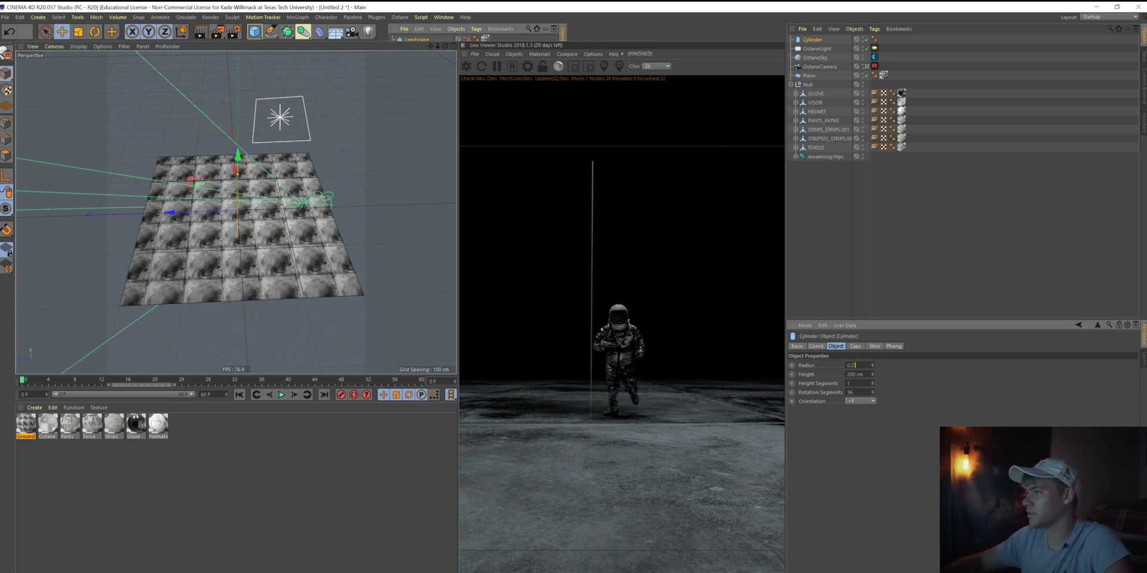
pyautogui.write('4')
pyautogui.press('Return')
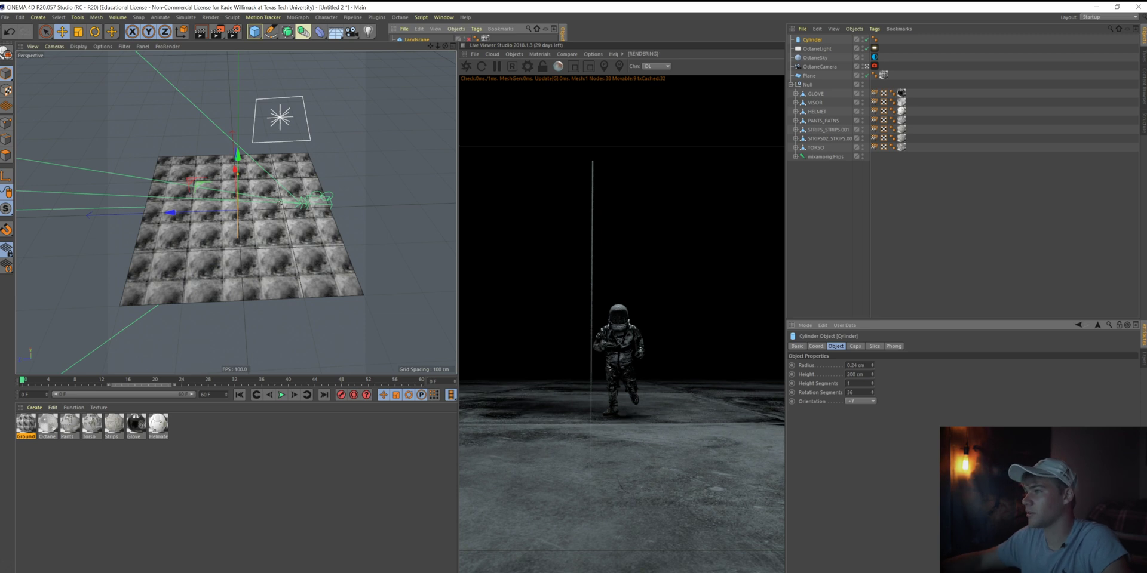
# - Set the cylinder's radius to 0.6 cm and increase its height until it extends past the top of the camera frame
pyautogui.moveTo(867, 365); pyautogui.dragTo(838, 365)
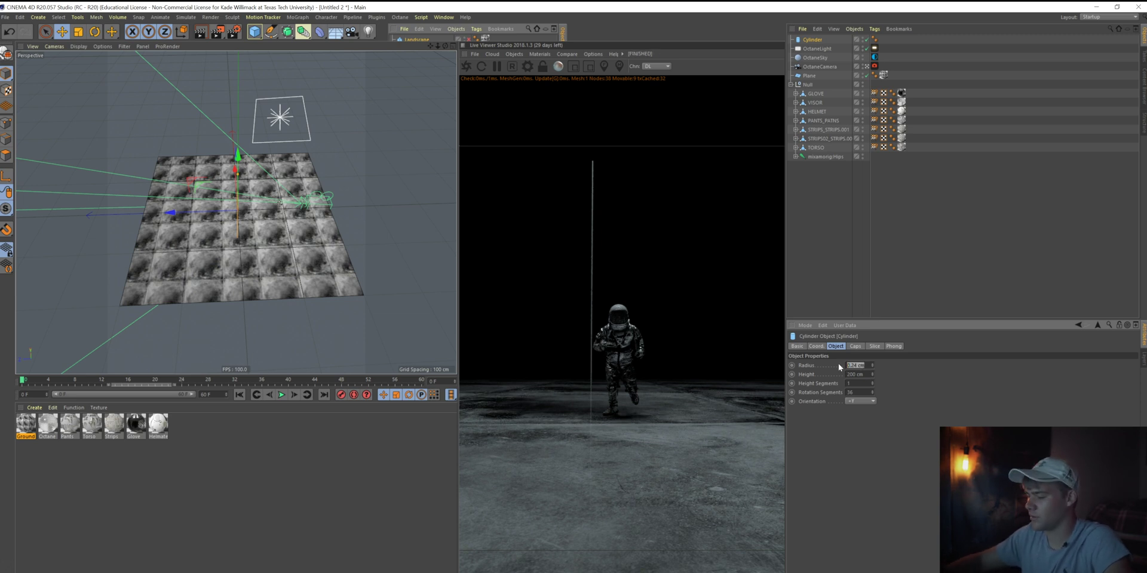
pyautogui.write('0.6')
pyautogui.press('Return')
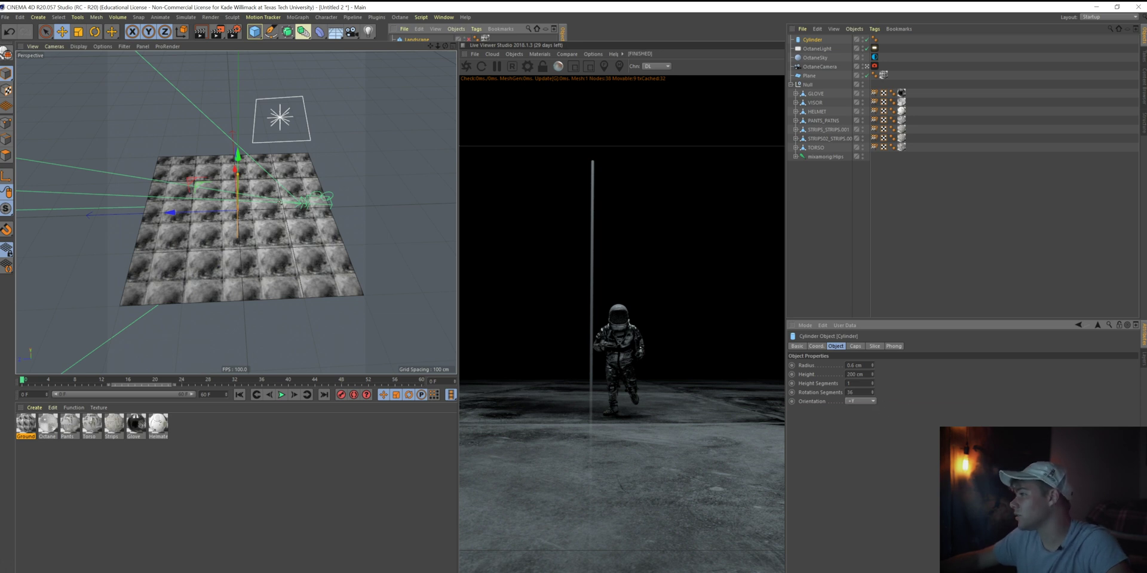
pyautogui.moveTo(873, 375); pyautogui.dragTo(873, 375)
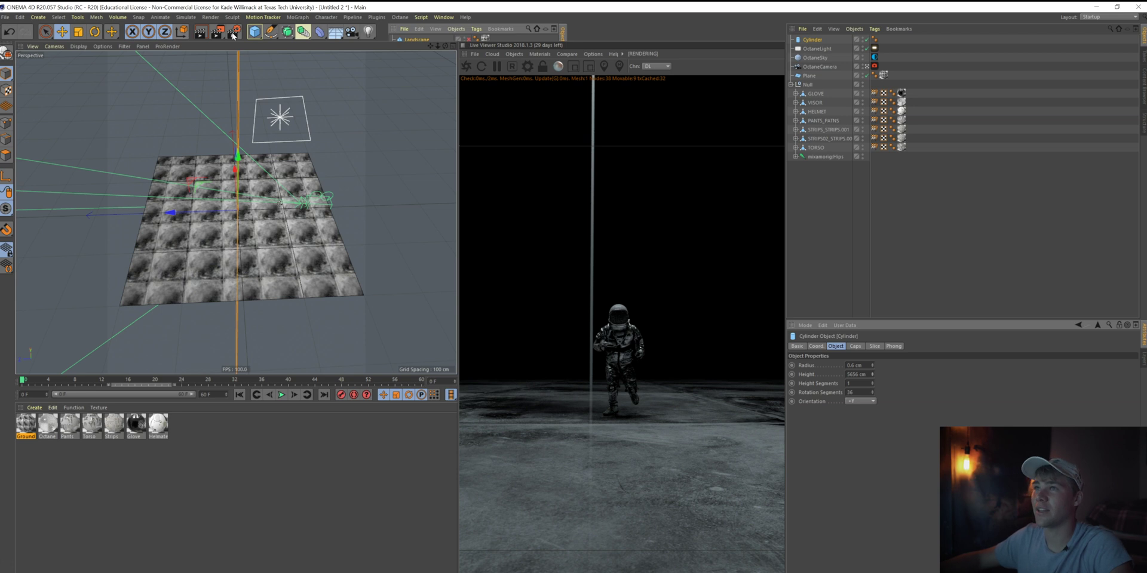
# - Add a MoGraph Cloner and make the cylinder its child
pyautogui.click(254, 34)
pyautogui.click(304, 31)
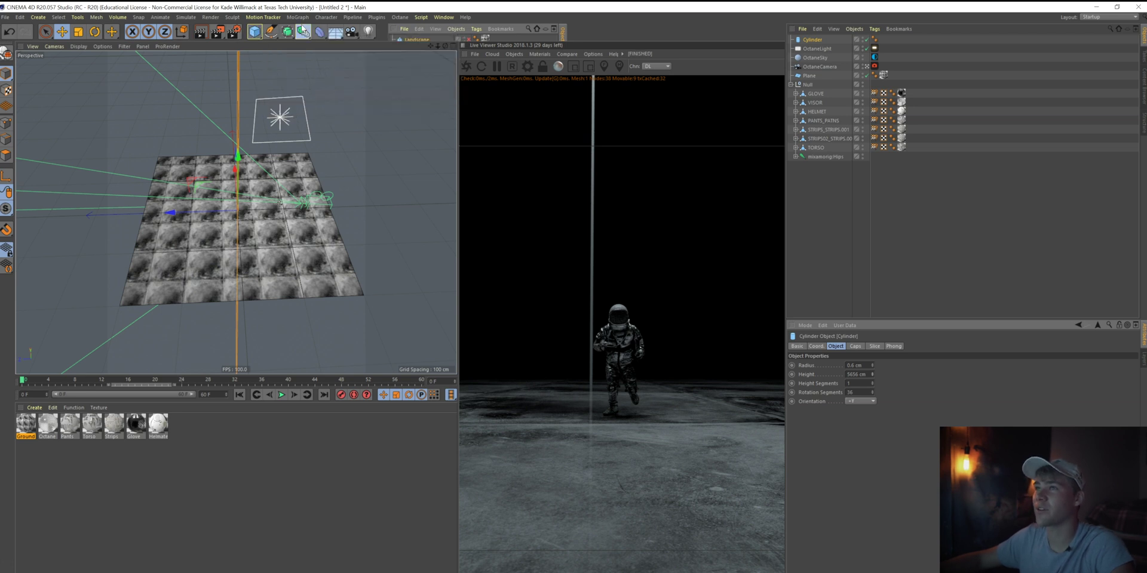
pyautogui.click(476, 91)
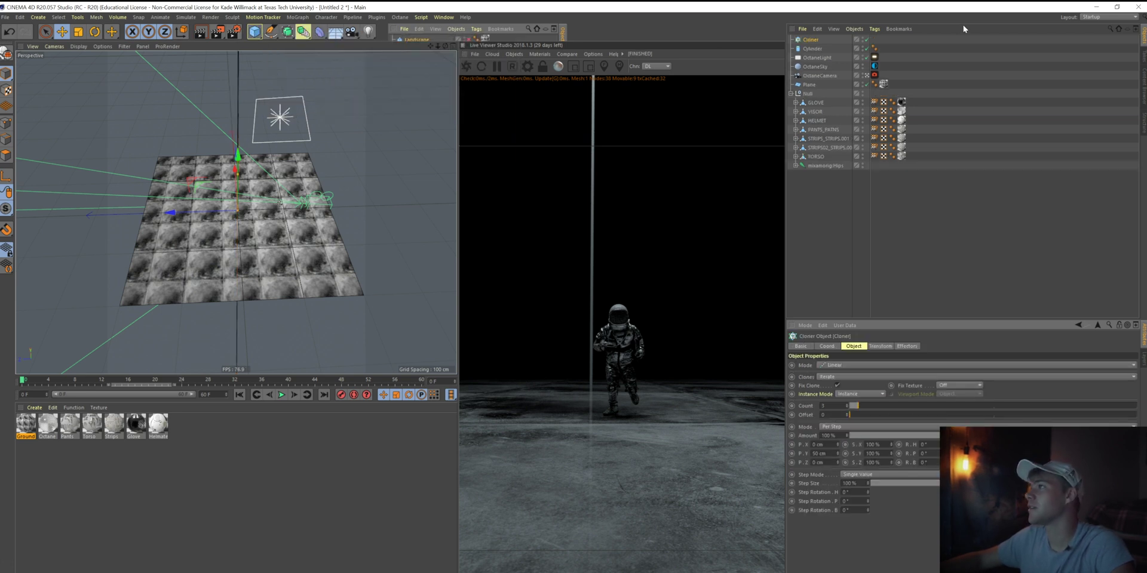
pyautogui.moveTo(817, 48); pyautogui.dragTo(816, 39)
# - Switch the Cloner to Grid Array mode and reduce its vertical clone count to 1
pyautogui.click(813, 39)
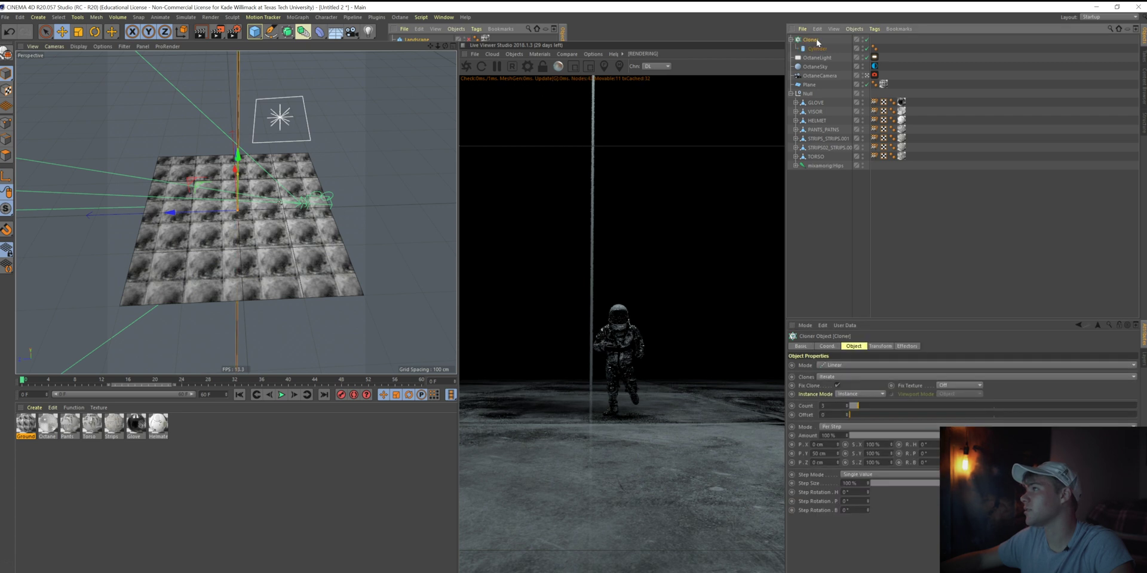
pyautogui.click(869, 373)
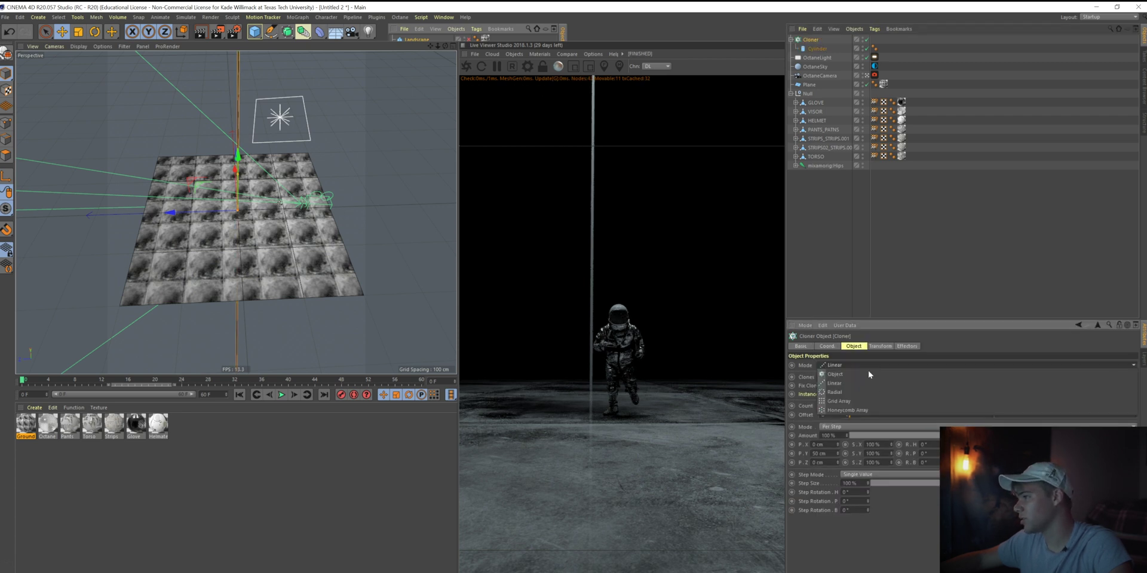
pyautogui.click(869, 399)
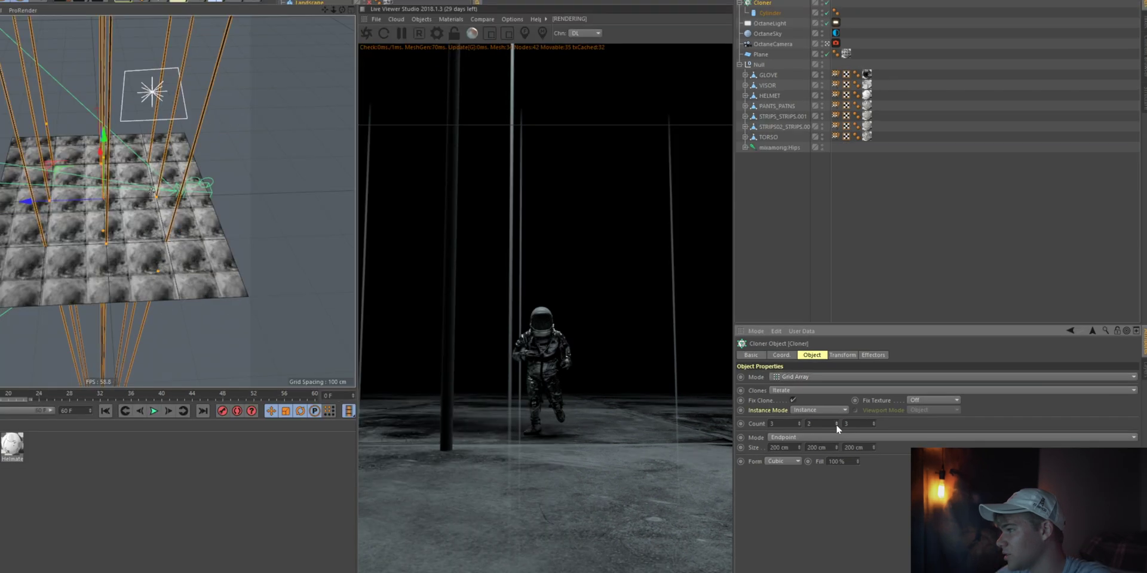
pyautogui.click(874, 408)
pyautogui.click(874, 408)
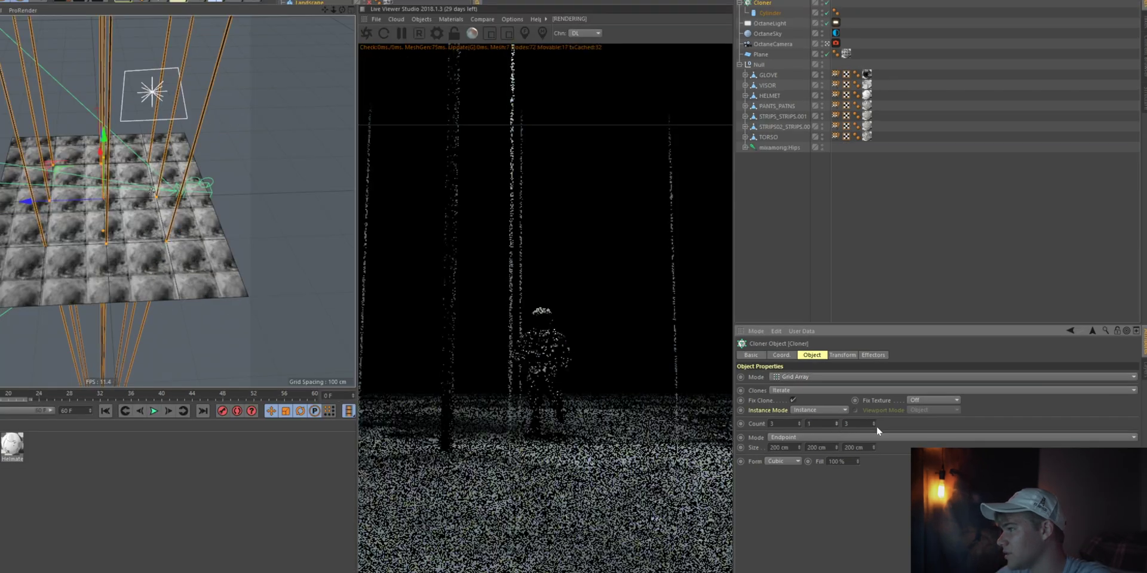
# - Set the Cloner's depth count to 1 and its width count to 6, leaving a single row of cylinders
pyautogui.click(907, 409)
pyautogui.click(874, 426)
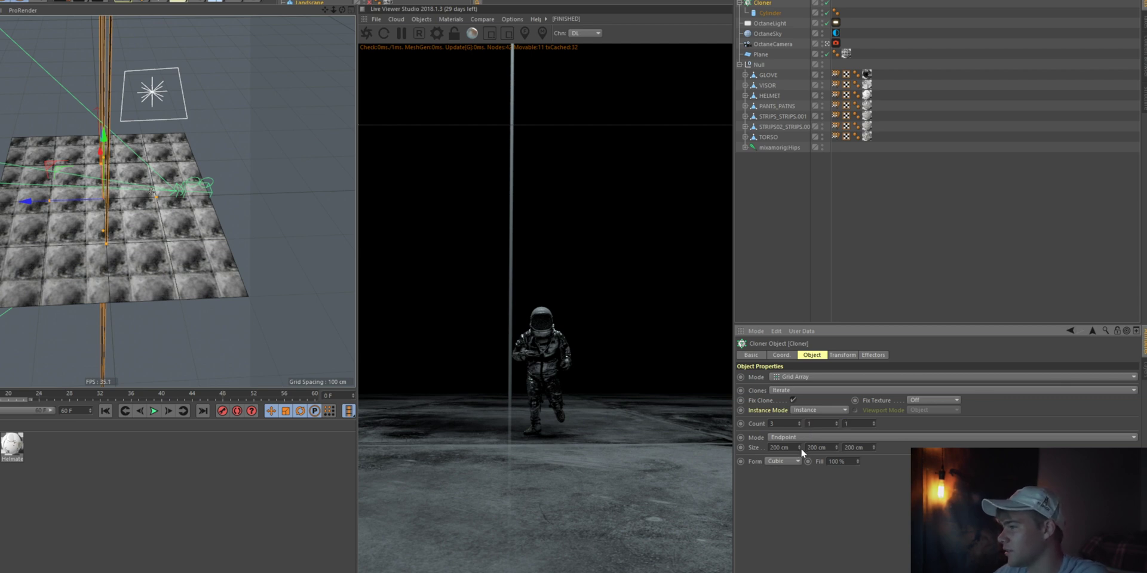
pyautogui.moveTo(798, 423); pyautogui.dragTo(737, 427)
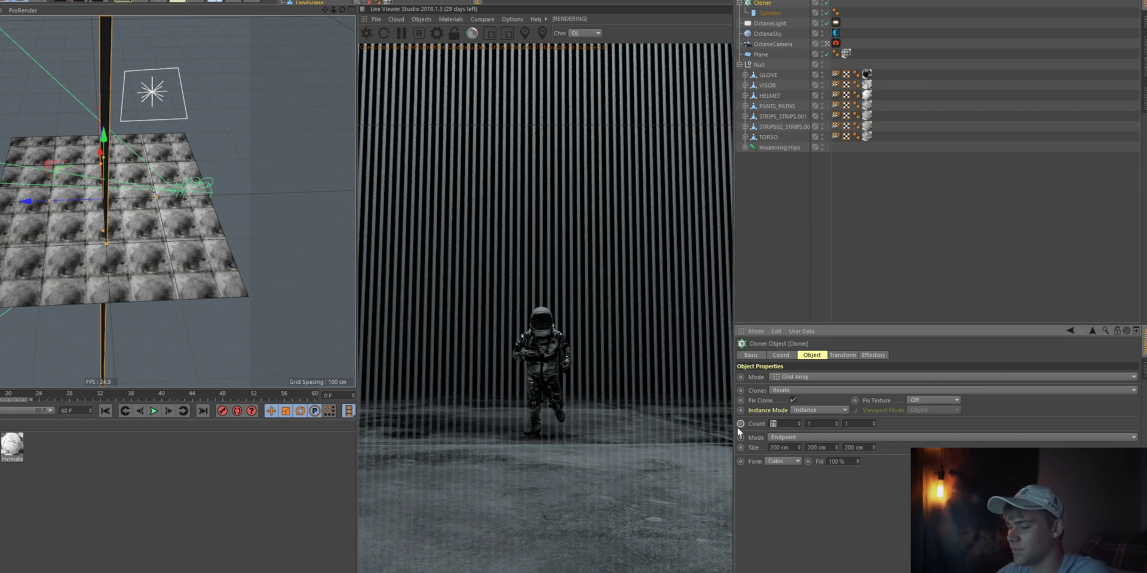
pyautogui.write('6')
pyautogui.press('Return')
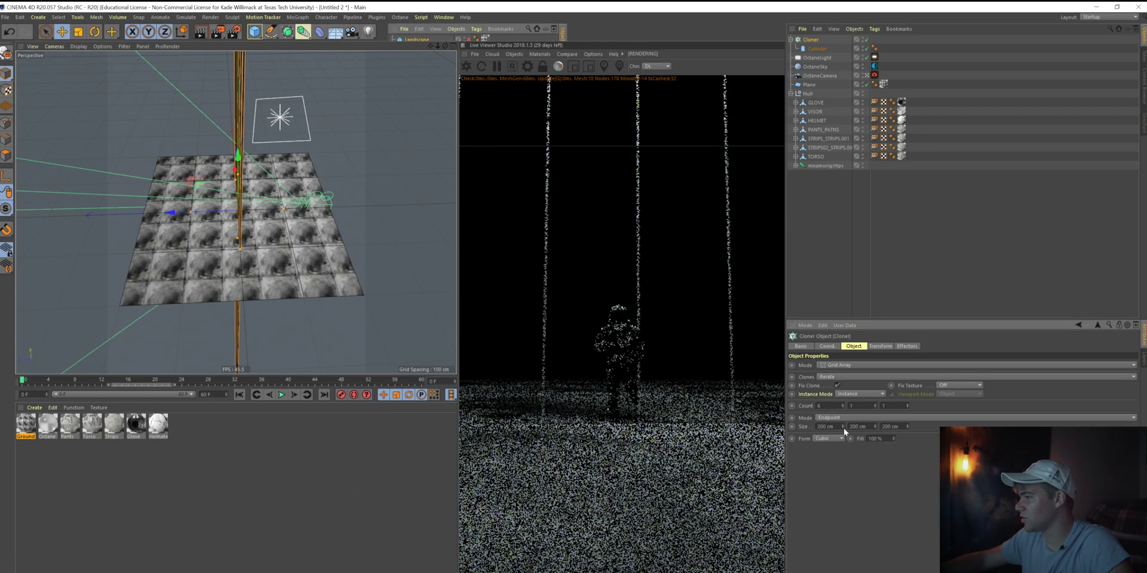
# - Widen the Cloner's grid to about 523 cm and move the row far back behind the astronaut
pyautogui.moveTo(843, 426); pyautogui.dragTo(758, 391)
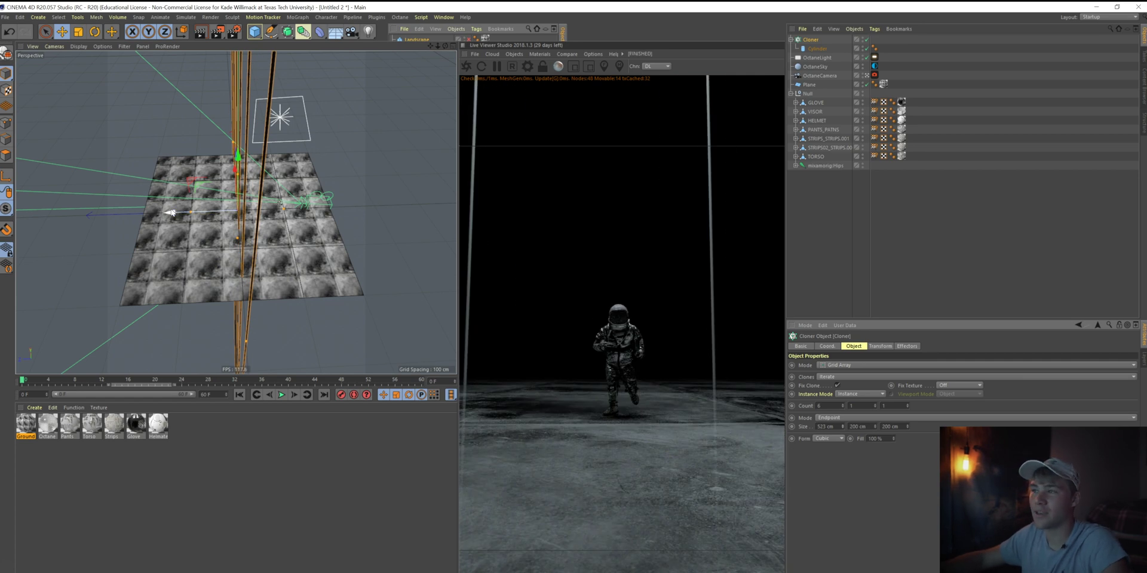
pyautogui.moveTo(184, 205); pyautogui.dragTo(46, 215)
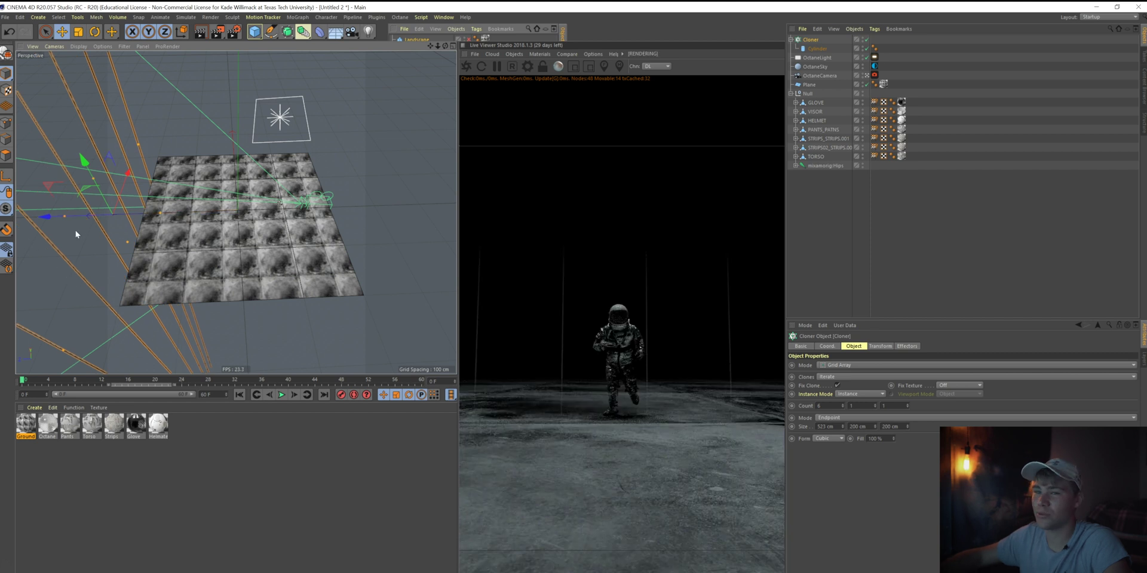
# - Create a new Octane material and apply it to the cylinder inside the Cloner
pyautogui.click(32, 407)
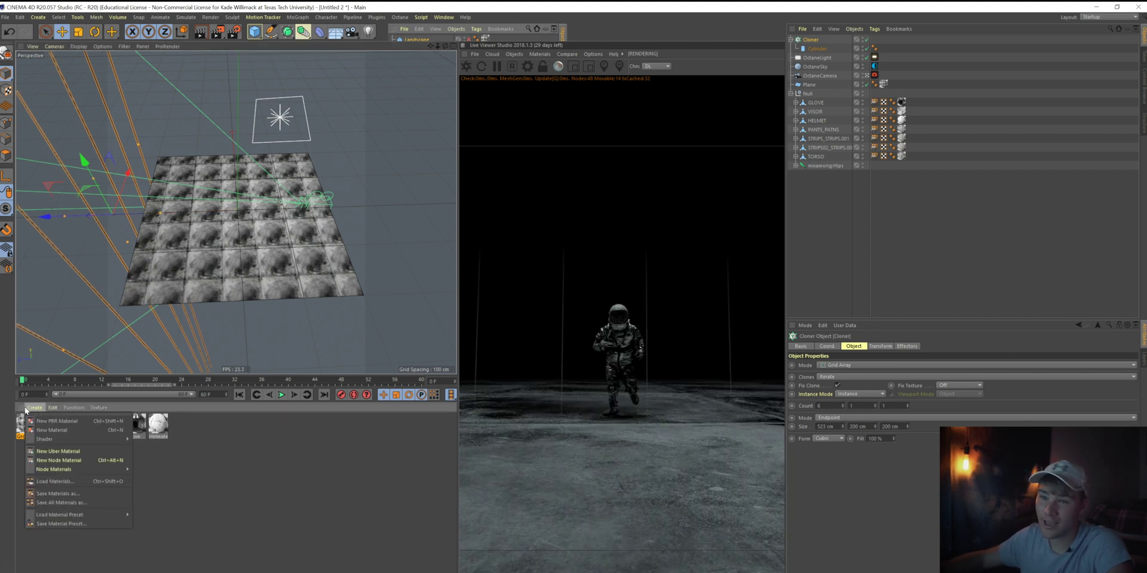
pyautogui.moveTo(45, 439)
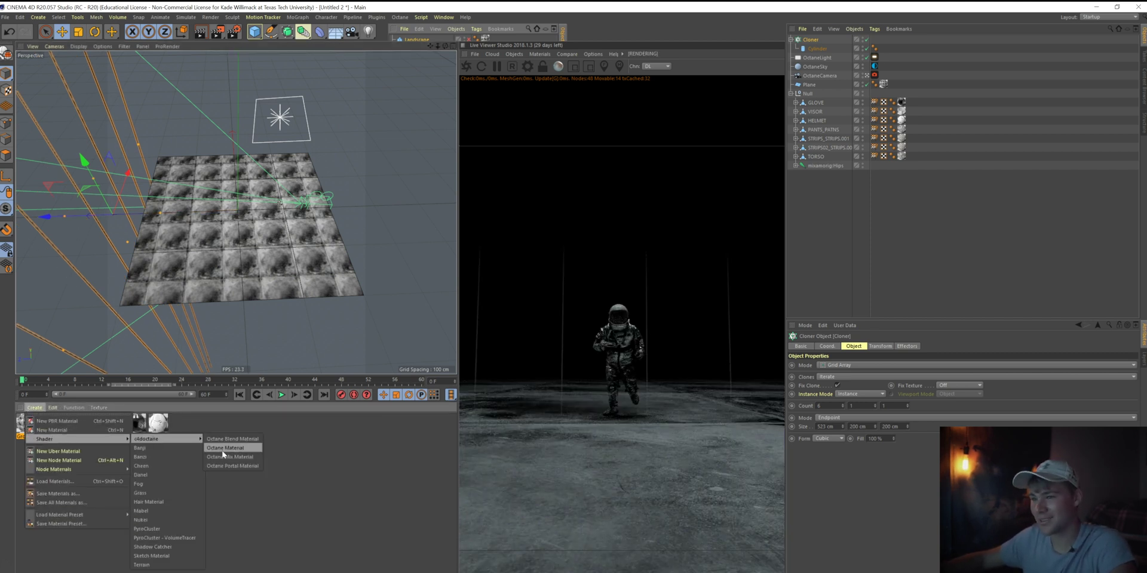
pyautogui.click(245, 448)
pyautogui.moveTo(31, 428); pyautogui.dragTo(813, 49)
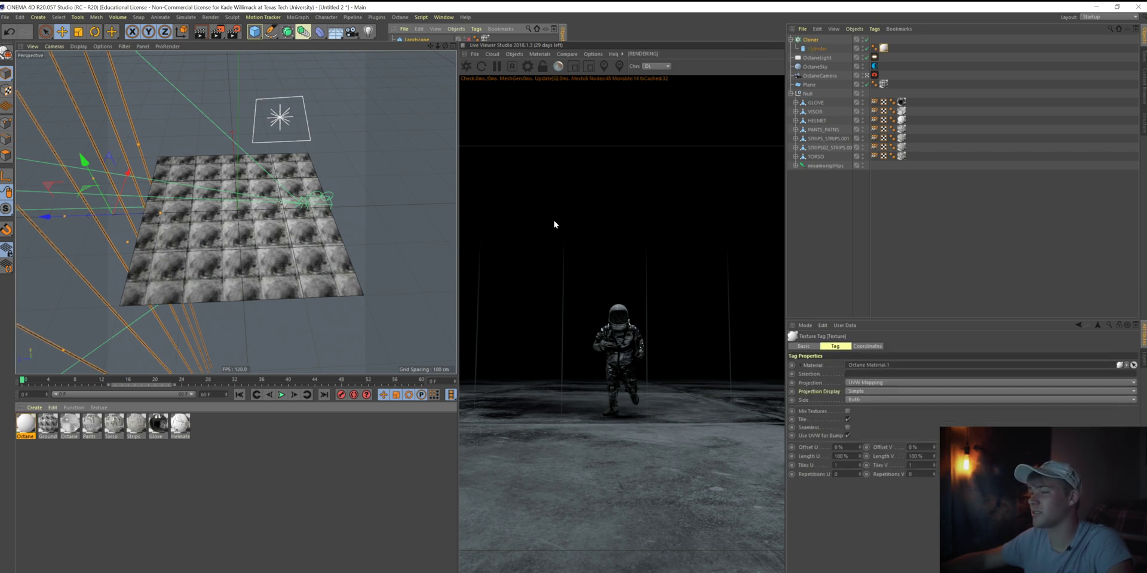
# - Give the new material a Blackbody Emission texture in its emission channel and move its tag from the cylinder to the Cloner
pyautogui.doubleClick(25, 435)
pyautogui.click(145, 178)
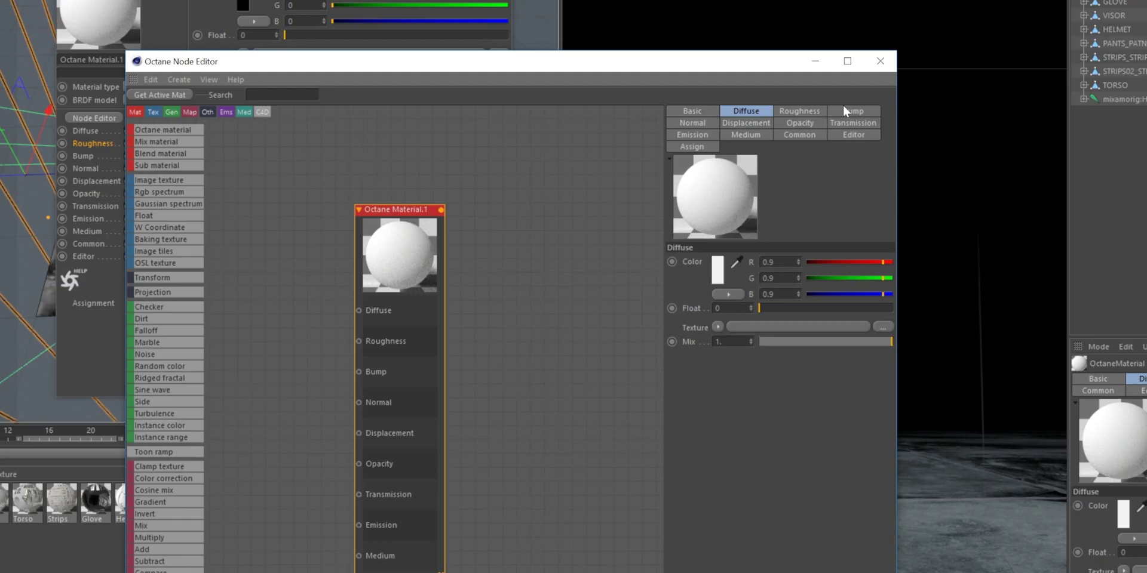
pyautogui.click(880, 61)
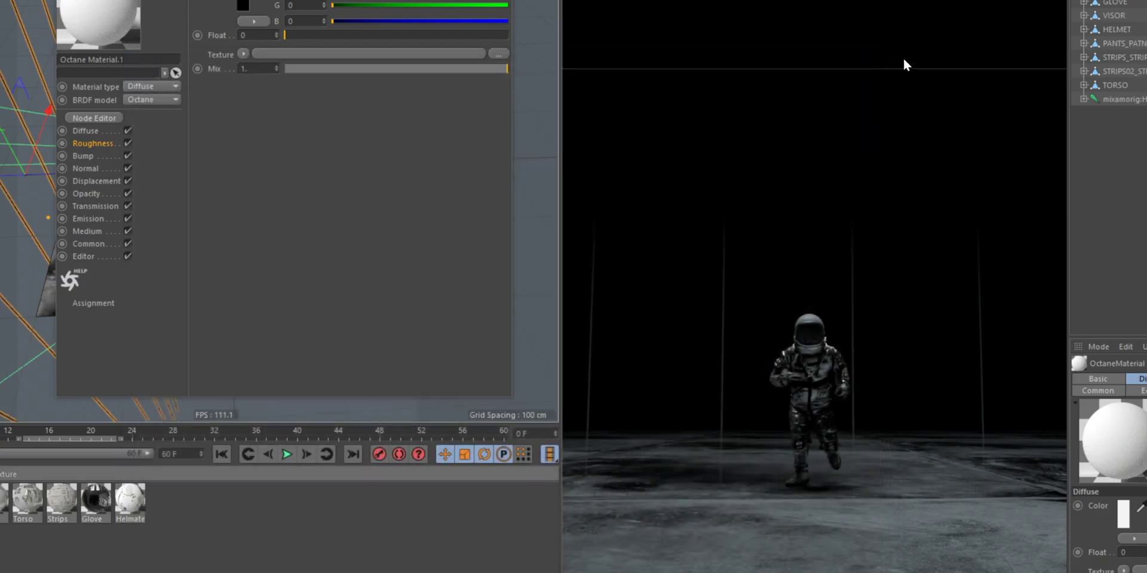
pyautogui.click(85, 220)
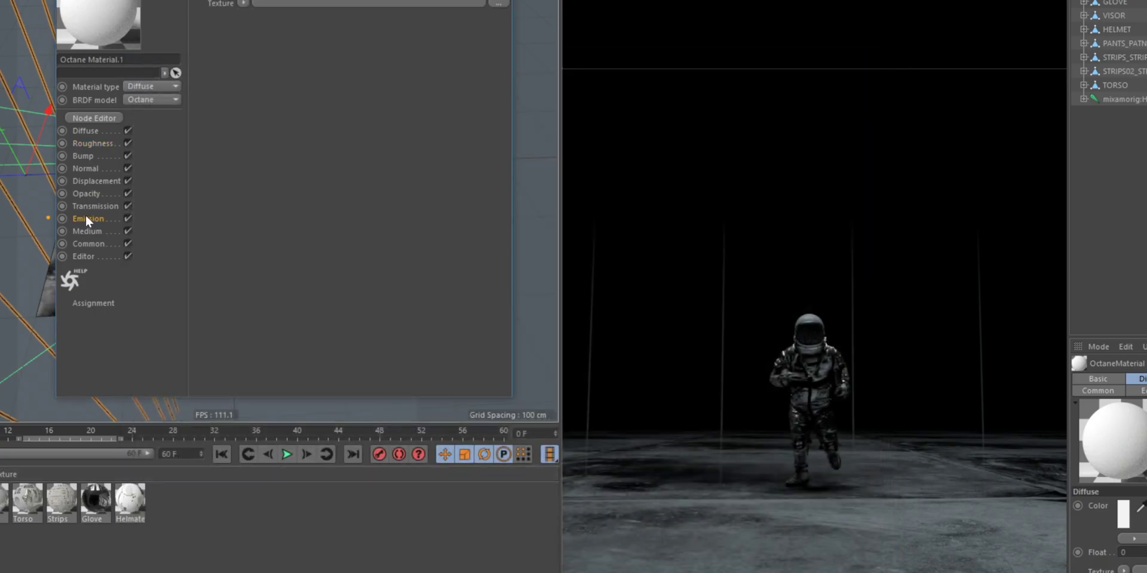
pyautogui.click(251, 1)
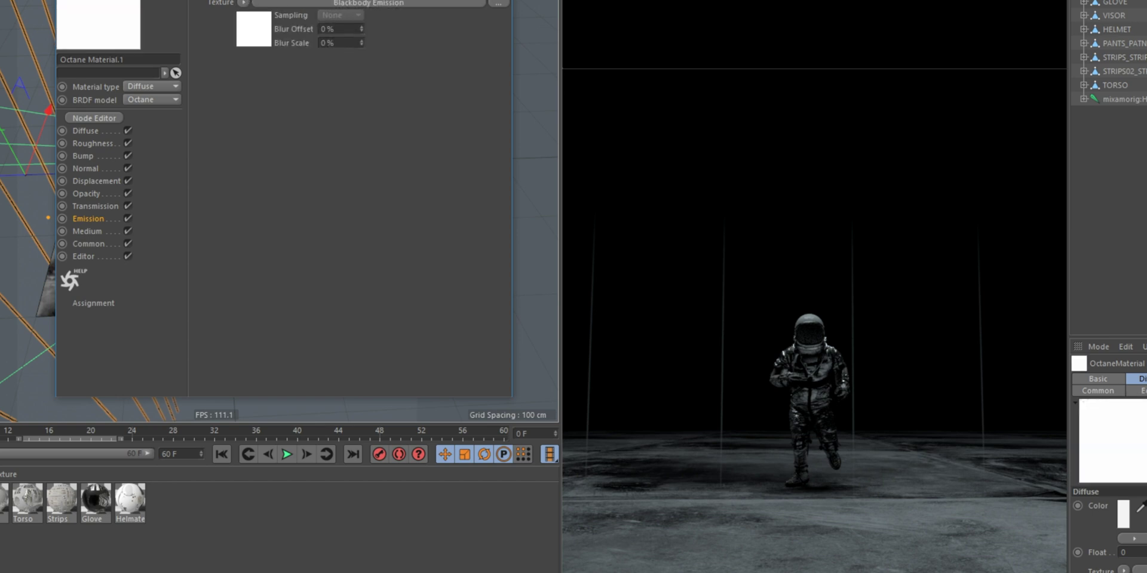
pyautogui.moveTo(271, 0); pyautogui.dragTo(261, 20)
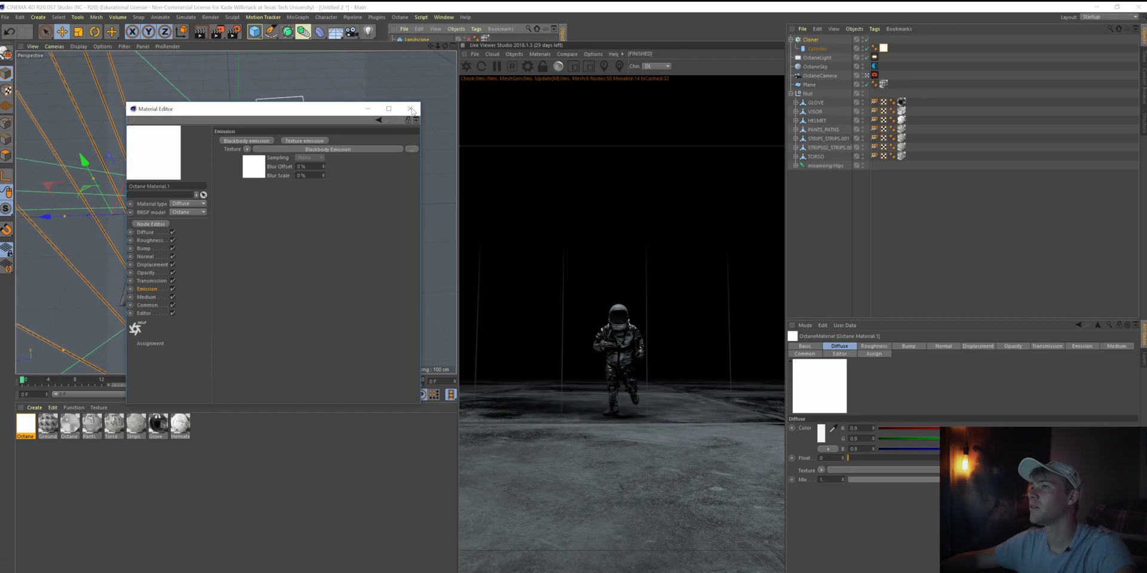
pyautogui.click(485, 11)
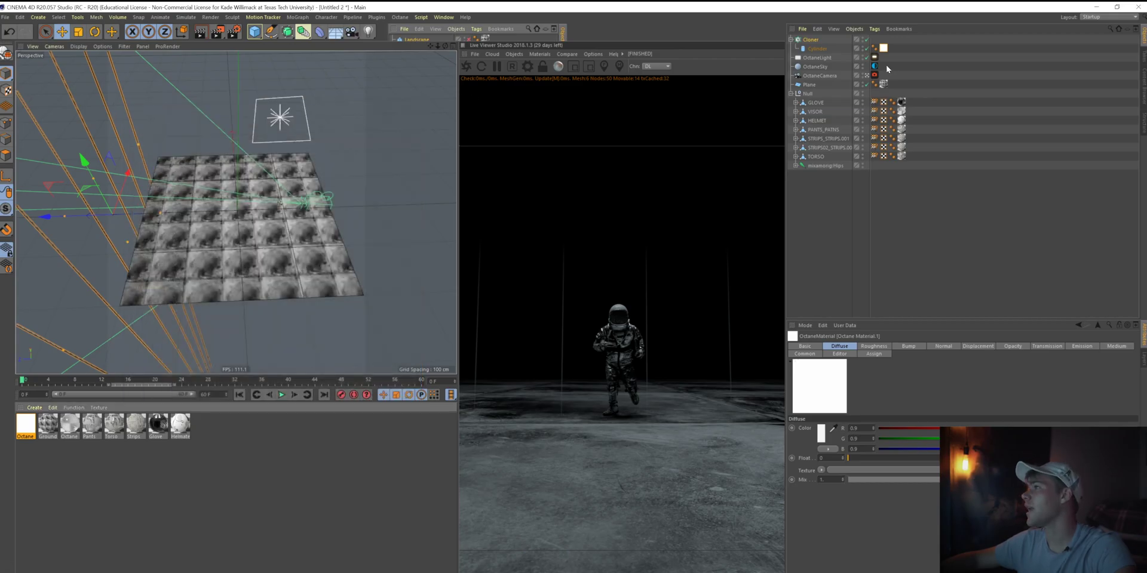
pyautogui.moveTo(880, 50); pyautogui.dragTo(886, 39)
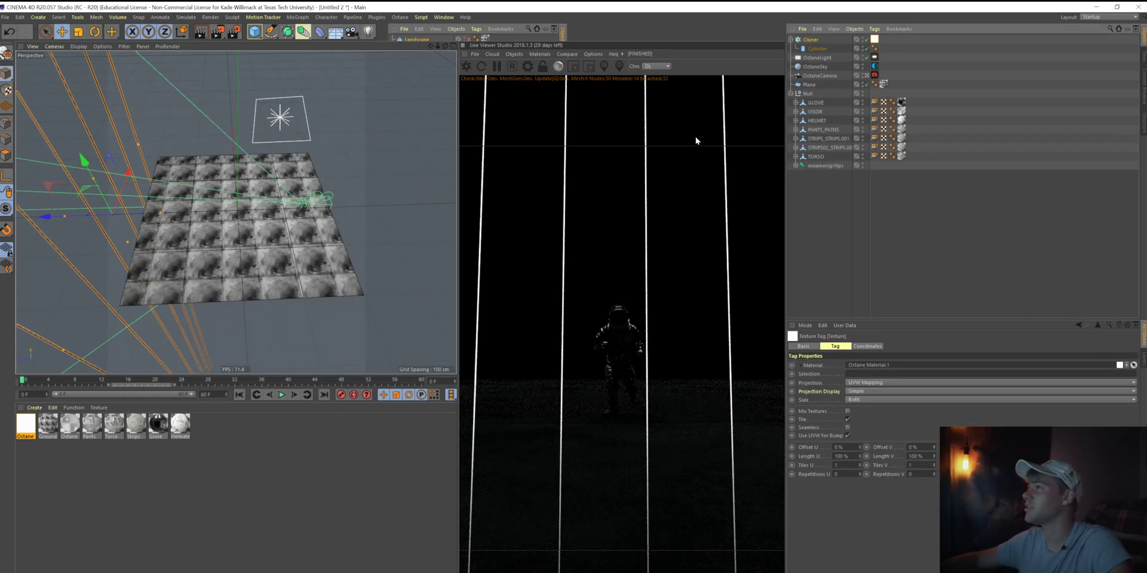
pyautogui.click(811, 39)
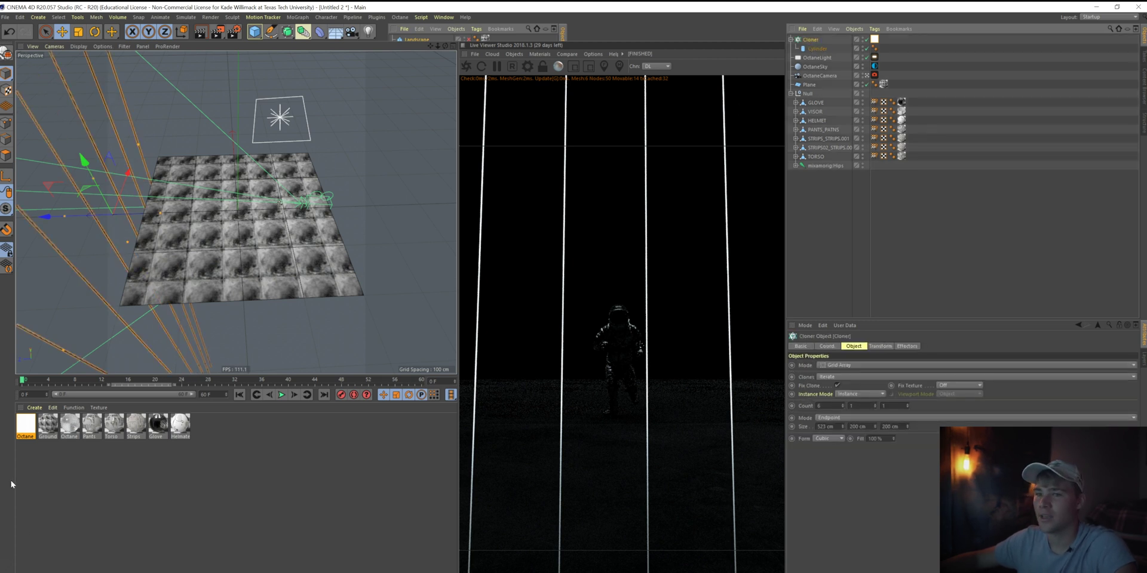
# - Duplicate the Ground material's ImageTexture node and connect the existing Transform node to the copy
pyautogui.doubleClick(47, 425)
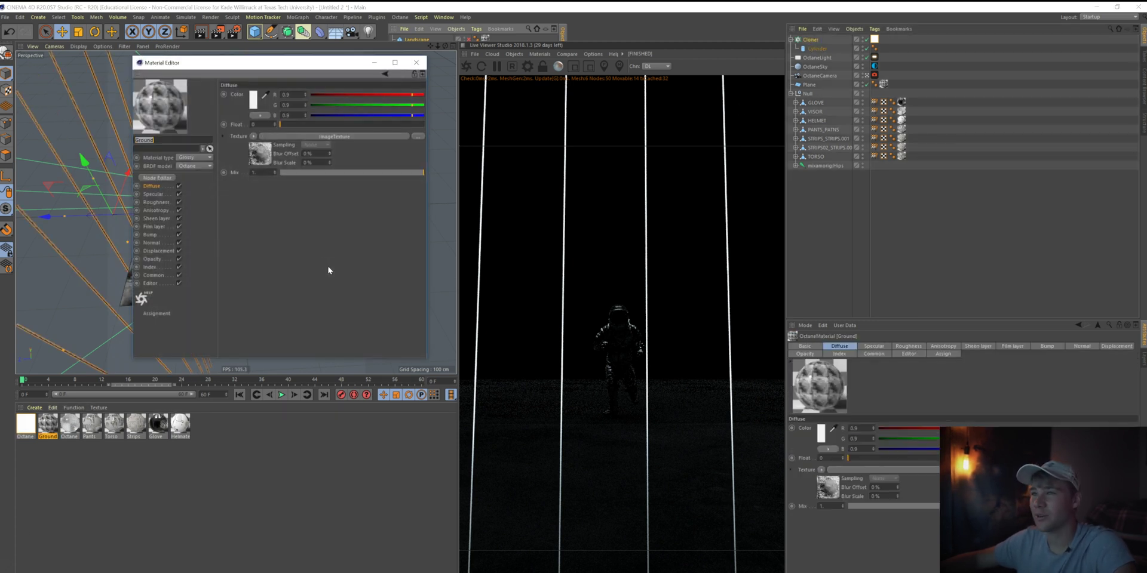
pyautogui.click(167, 178)
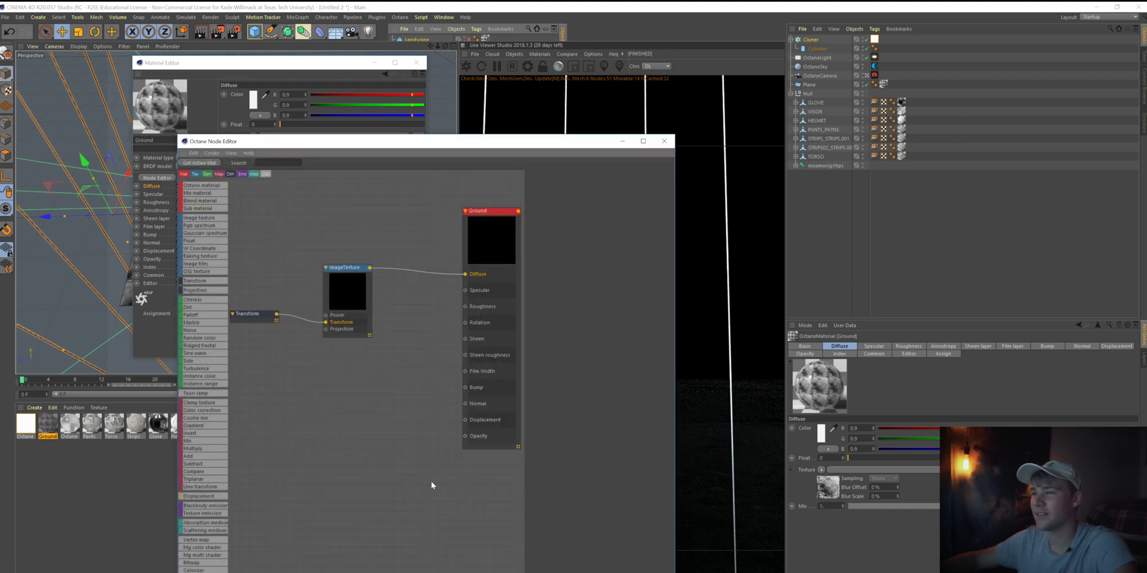
pyautogui.moveTo(480, 346); pyautogui.dragTo(484, 373)
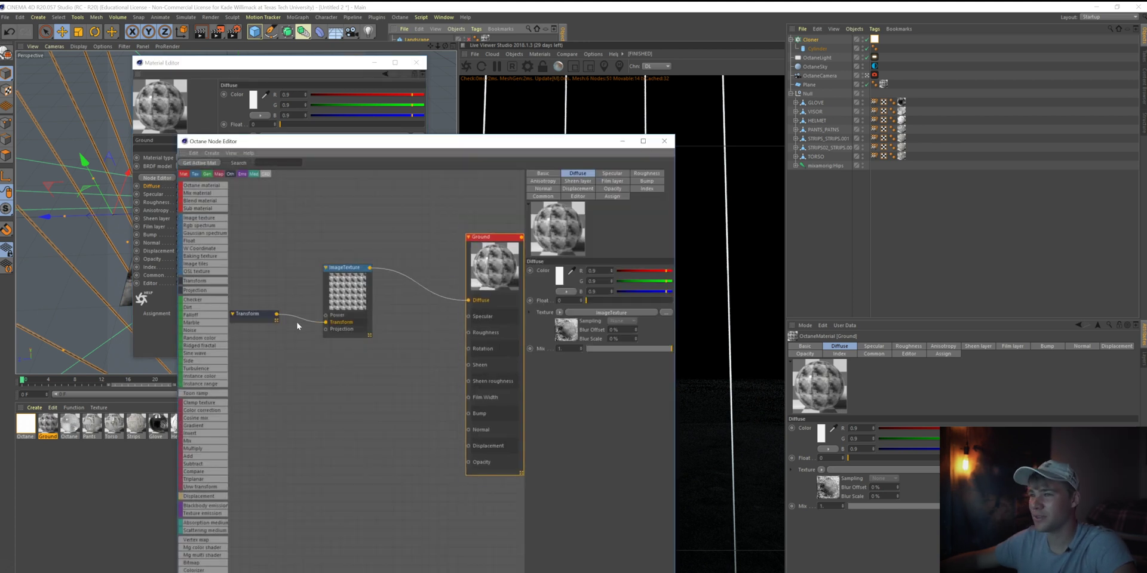
pyautogui.click(341, 296)
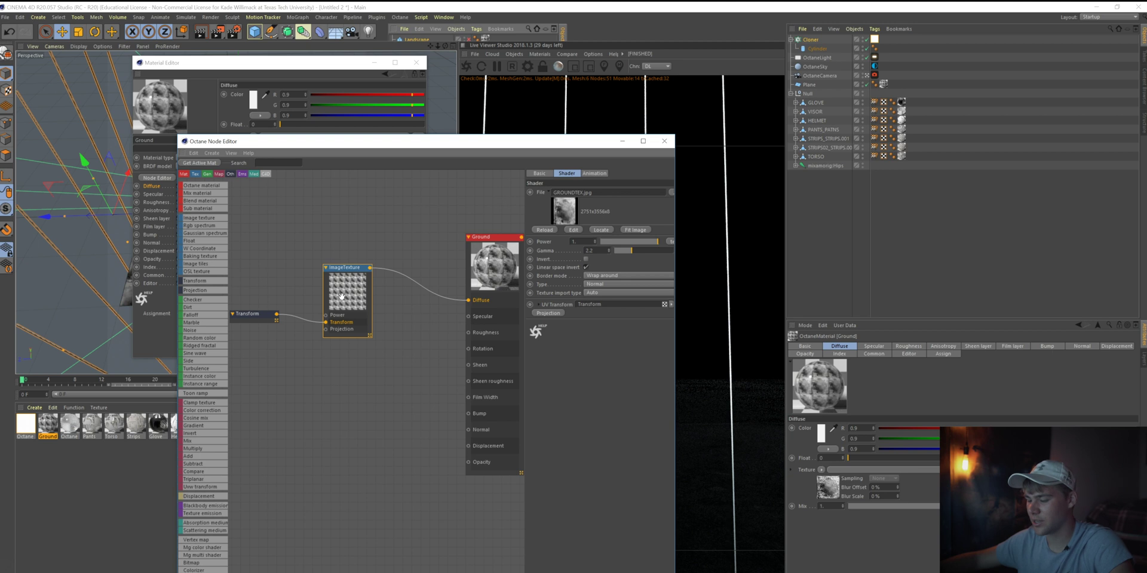
pyautogui.keyDown('ctrl'); pyautogui.moveTo(347, 366); pyautogui.dragTo(342, 441); pyautogui.keyUp('ctrl')
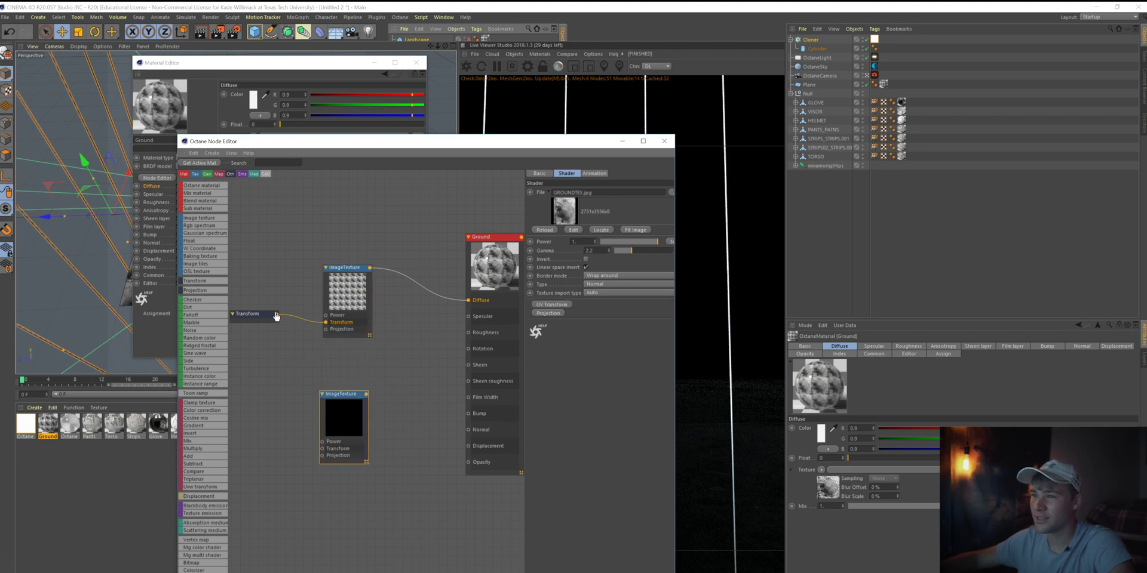
pyautogui.moveTo(276, 314); pyautogui.dragTo(323, 449)
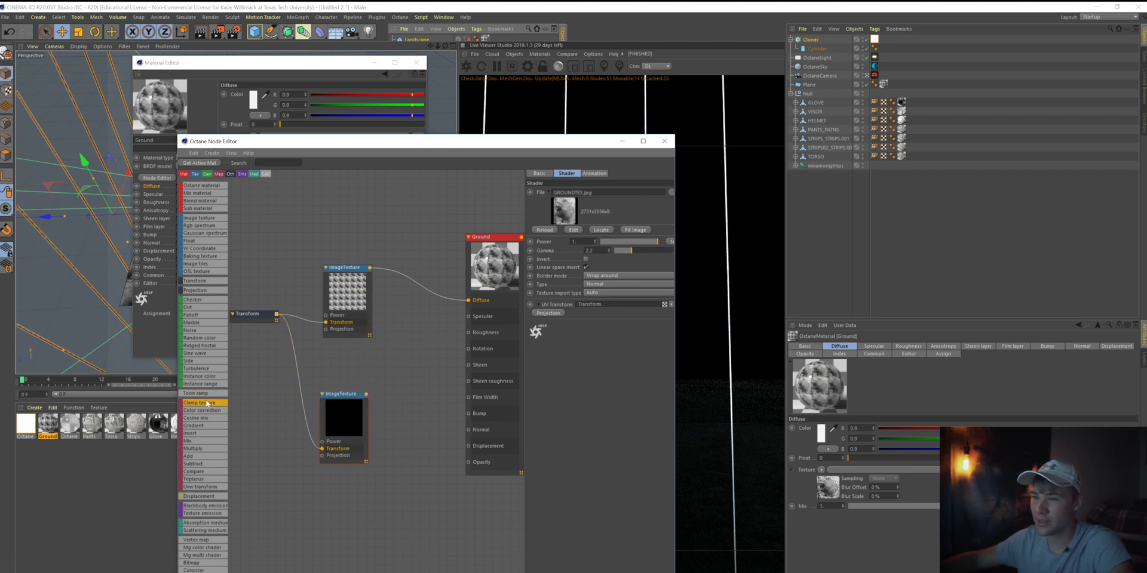
# - Connect the copied texture through a new Displacement node to Ground's displacement input and set its level of detail to 8192x8192
pyautogui.moveTo(203, 497); pyautogui.dragTo(389, 456)
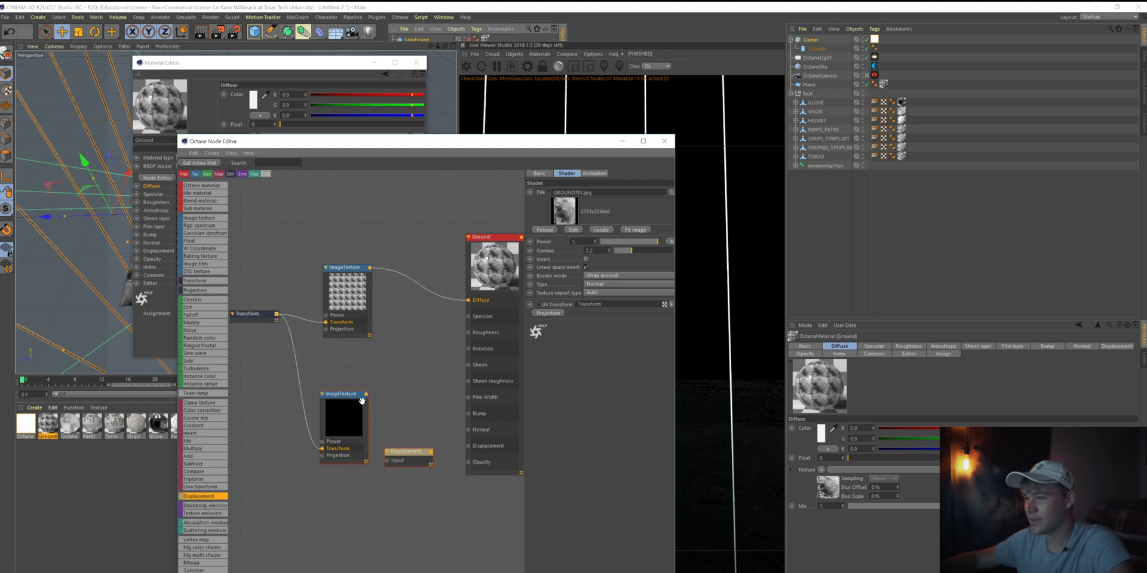
pyautogui.moveTo(366, 396); pyautogui.dragTo(469, 446)
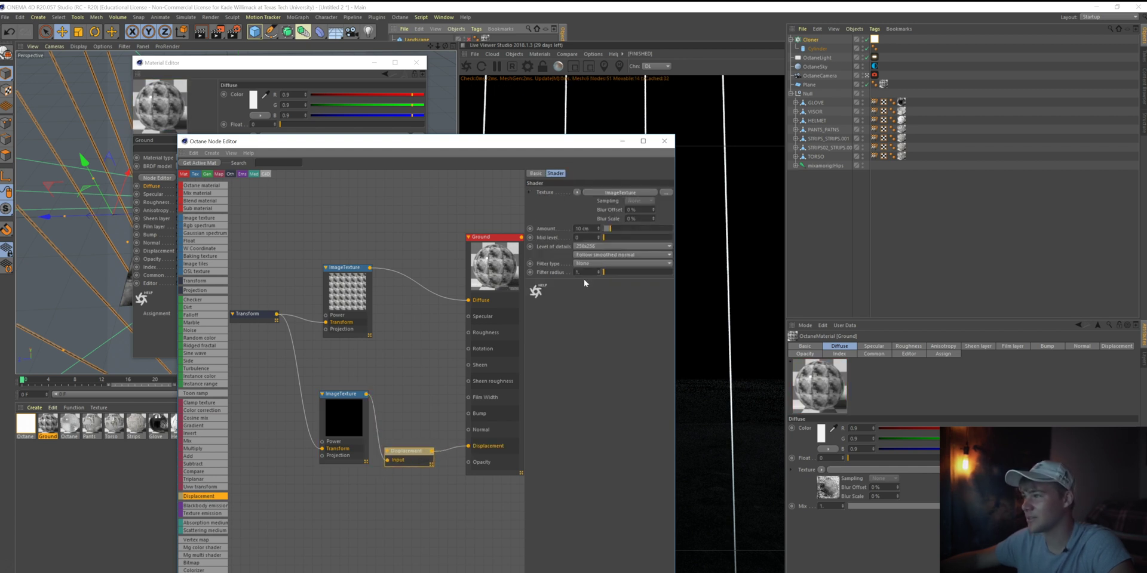
pyautogui.click(618, 246)
pyautogui.click(600, 300)
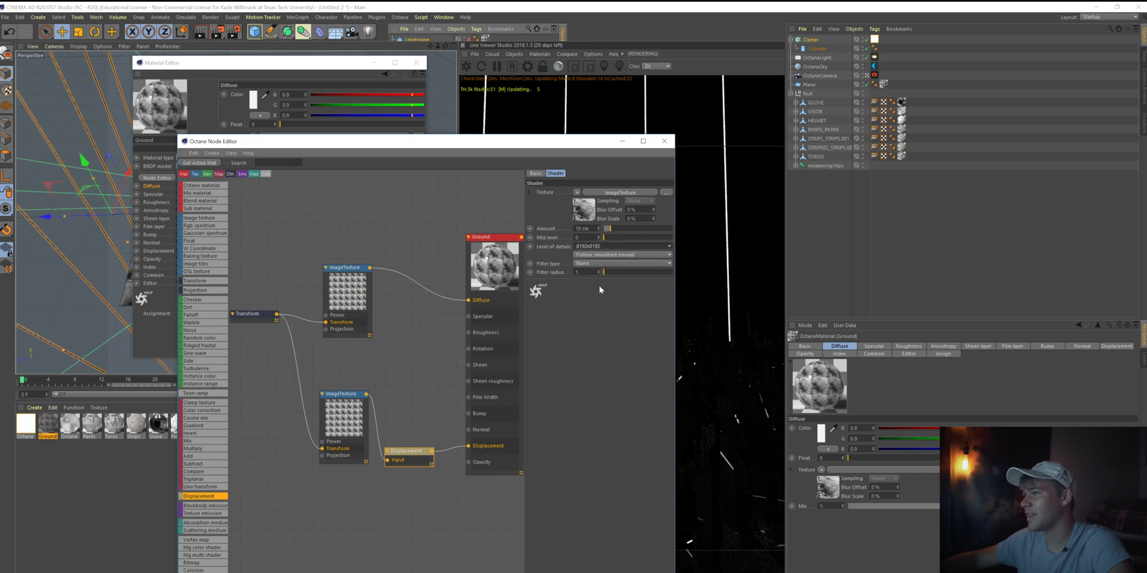
# - Set the Ground material's displacement amount to 0.1 cm and close the node editor
pyautogui.moveTo(590, 228); pyautogui.dragTo(537, 219)
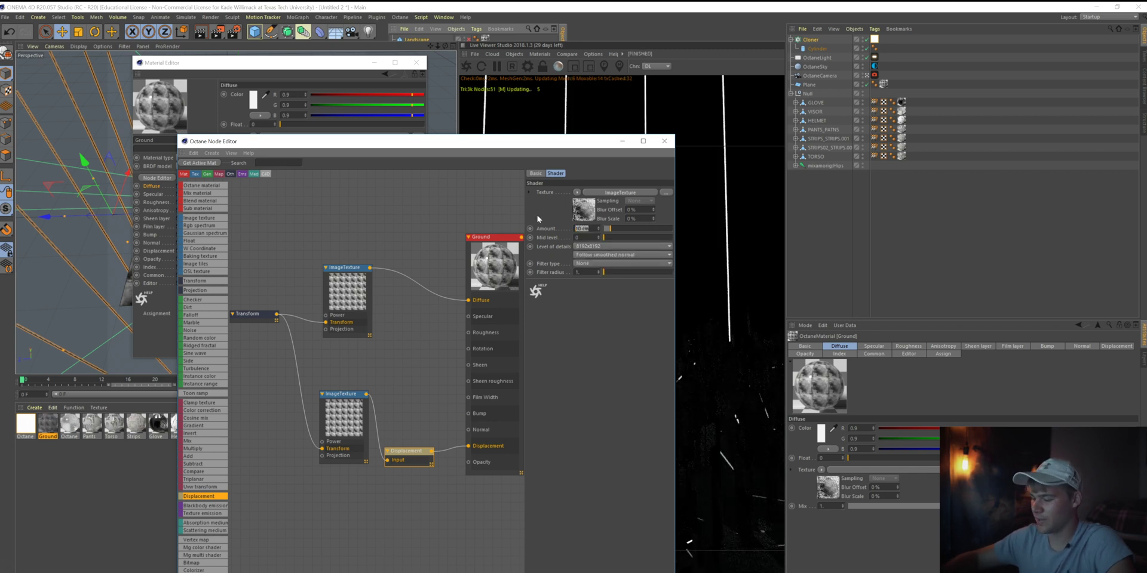
pyautogui.write('1')
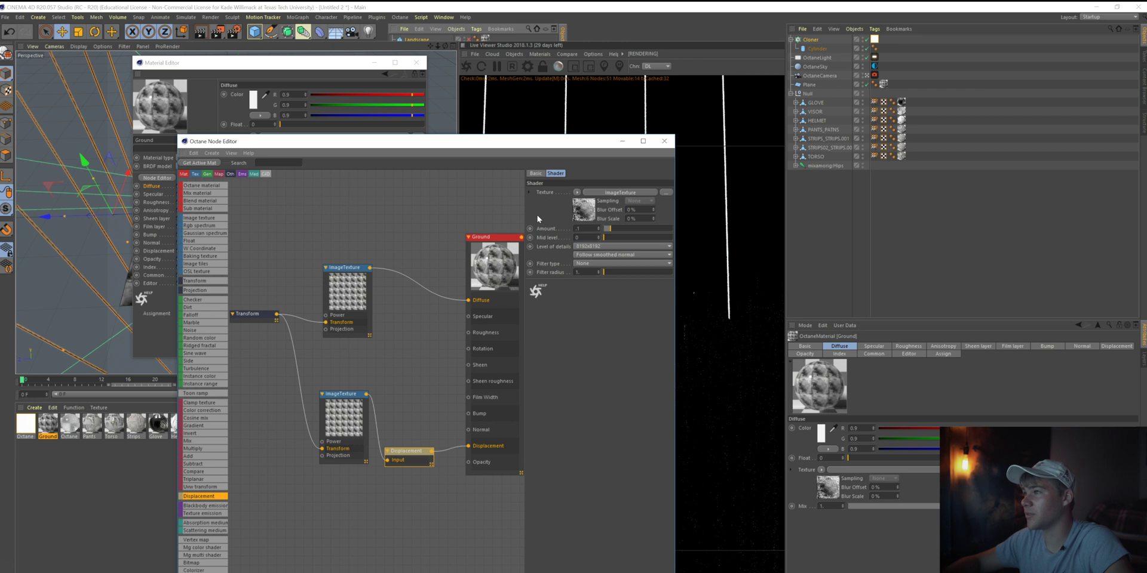
pyautogui.press('Return')
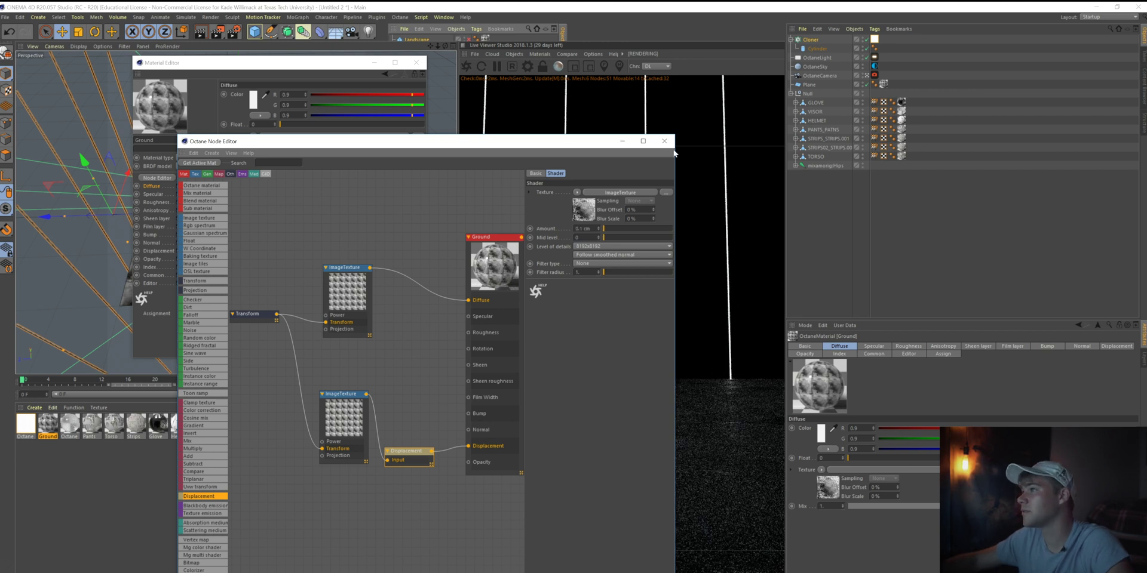
pyautogui.click(664, 142)
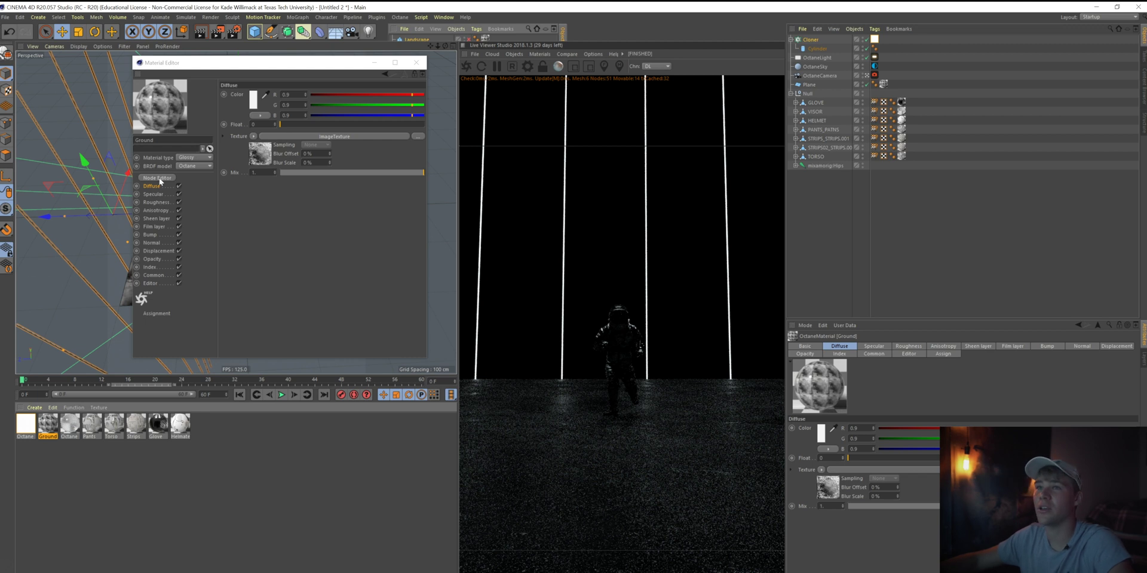
# - Raise the Ground material's roughness float to about 0.53 and close the material editor
pyautogui.click(151, 203)
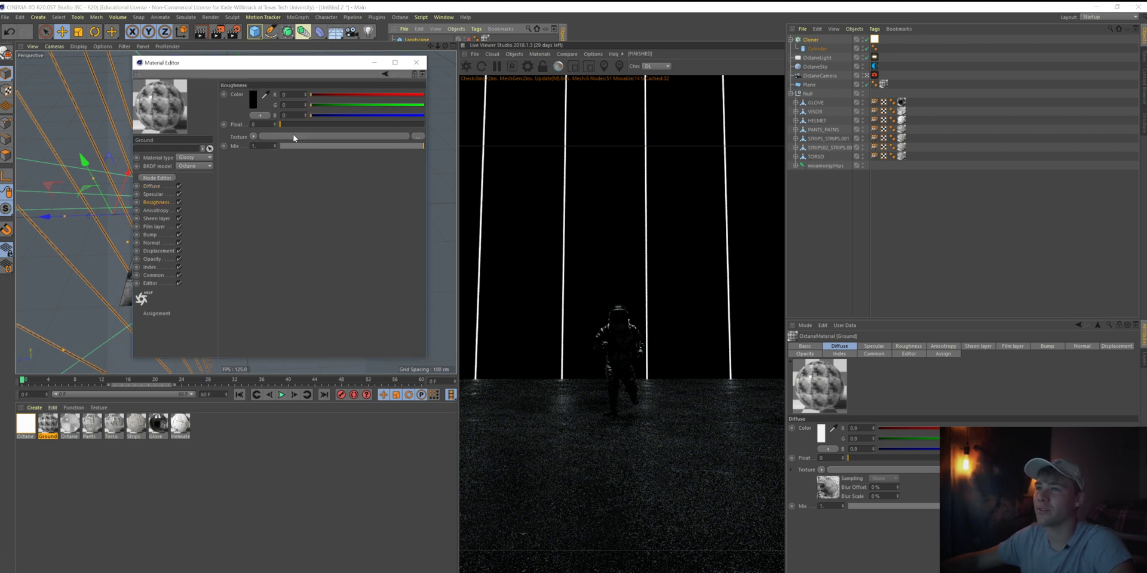
pyautogui.moveTo(284, 126); pyautogui.dragTo(357, 125)
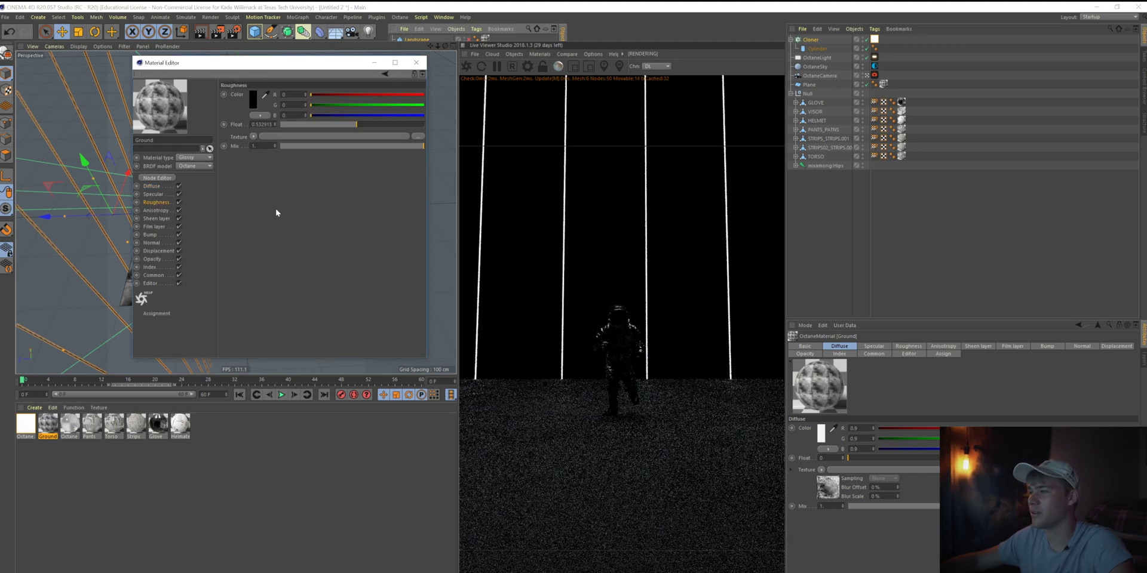
pyautogui.click(416, 62)
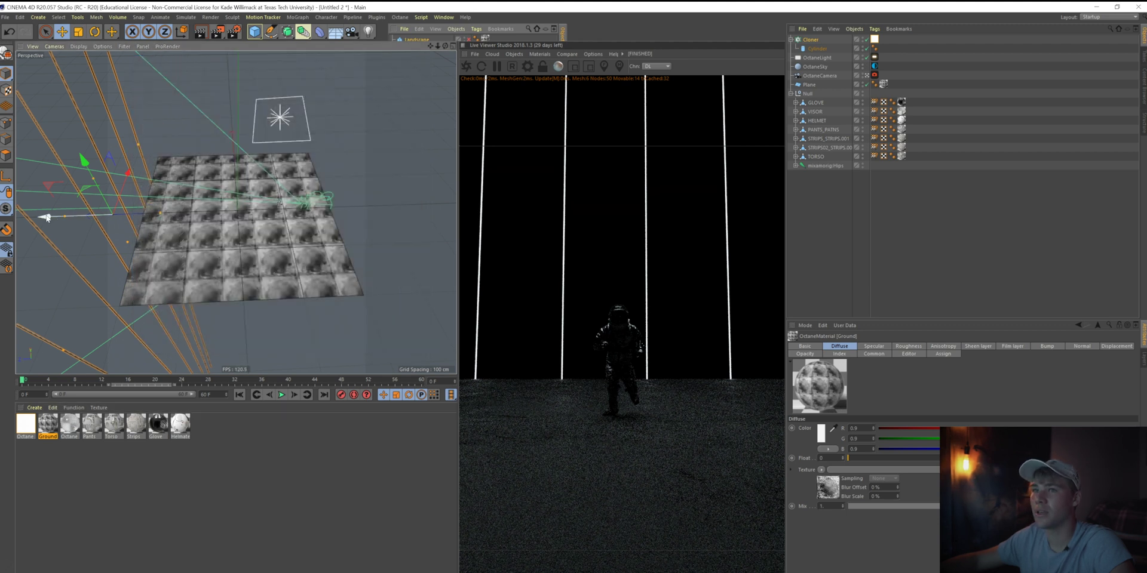
# - Move the row of glowing cylinders forward, closer to the astronaut
pyautogui.moveTo(58, 219); pyautogui.dragTo(99, 216)
# - Set the Ground material's displacement amount to 0.01 cm in the node editor and close the editors
pyautogui.doubleClick(47, 425)
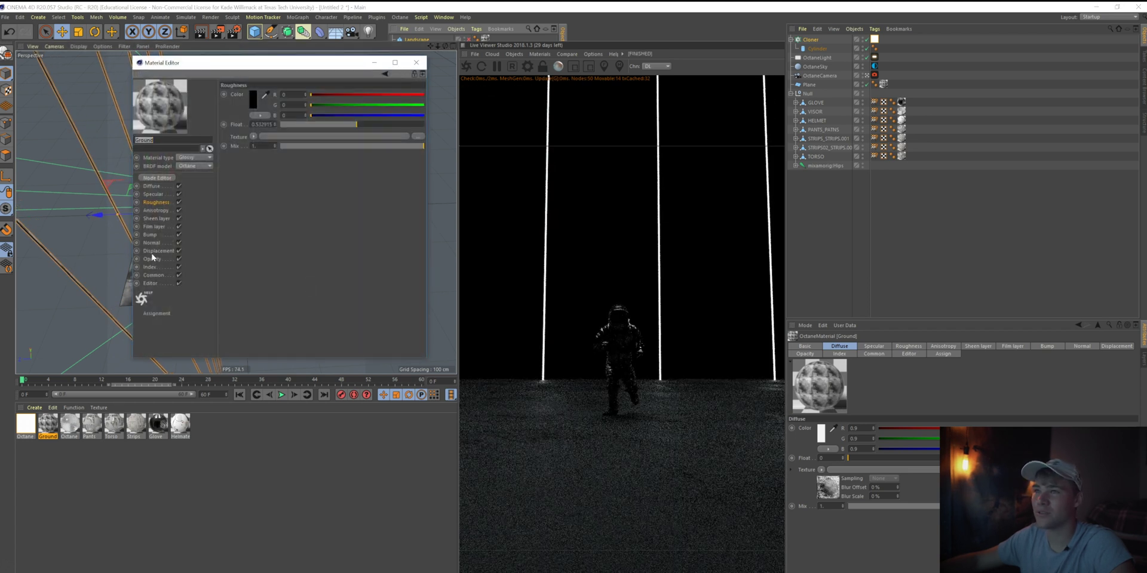
pyautogui.click(156, 251)
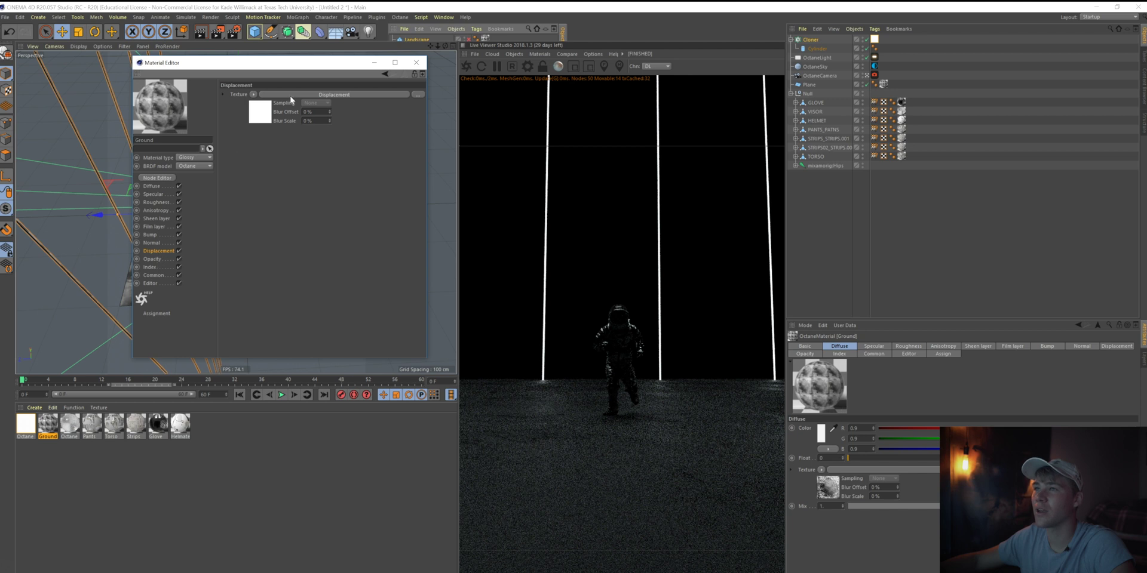
pyautogui.click(154, 178)
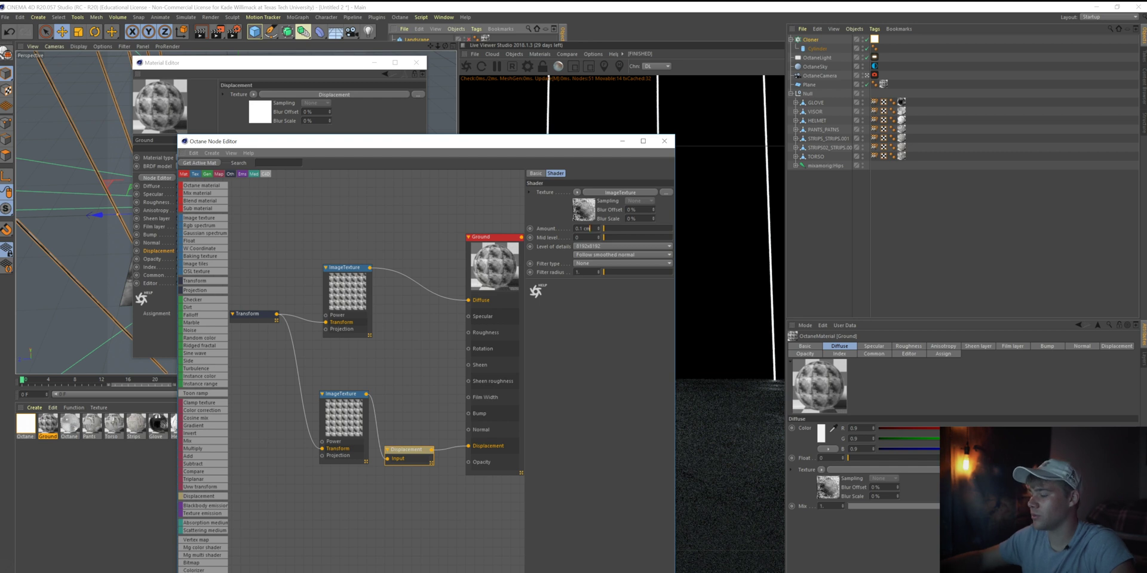
pyautogui.press('BackSpace')
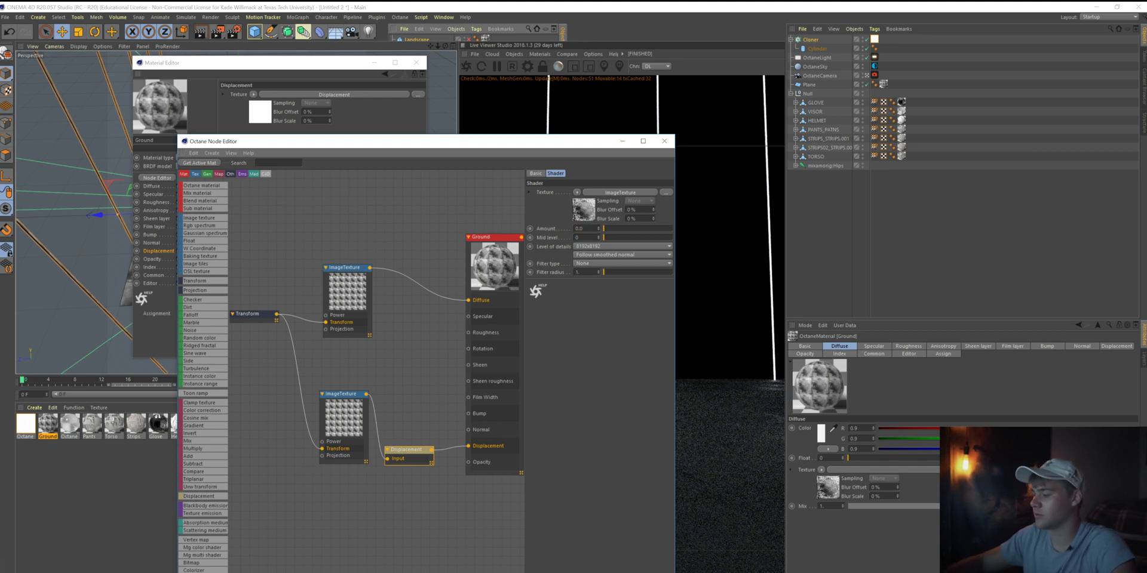
pyautogui.write('1')
pyautogui.press('Return')
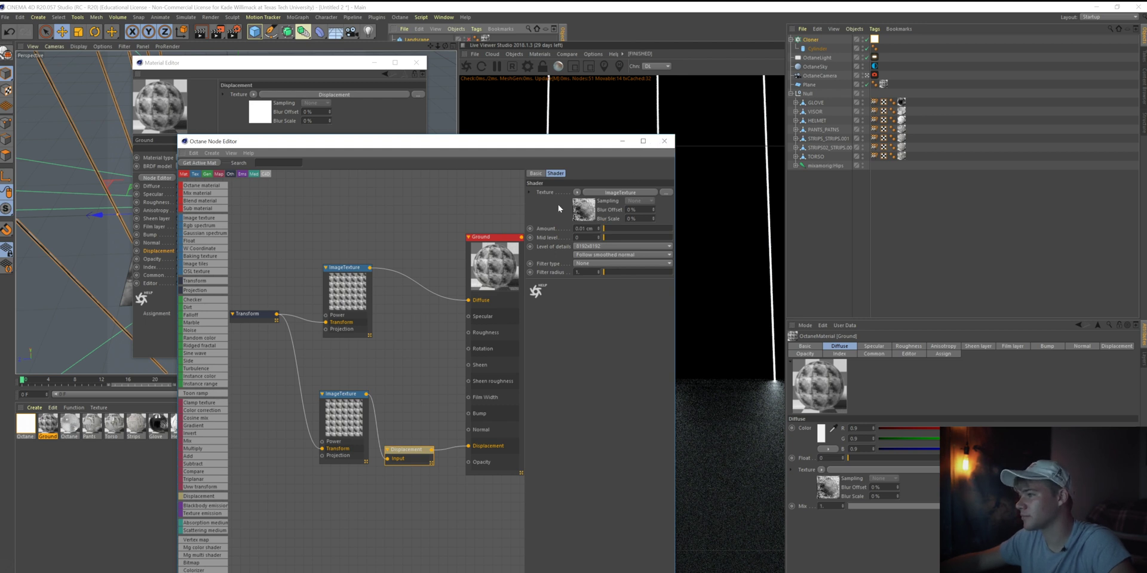
pyautogui.click(664, 141)
pyautogui.click(418, 63)
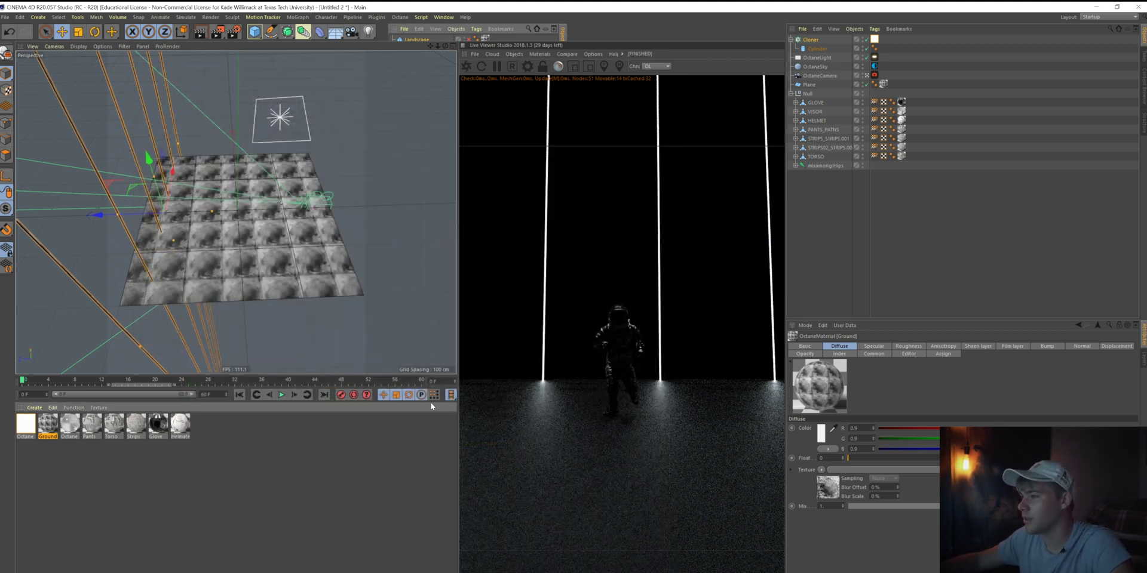
# - Check the Ground material's displacement node, lower the material's roughness float to about 0.05, and close the material editor
pyautogui.doubleClick(54, 426)
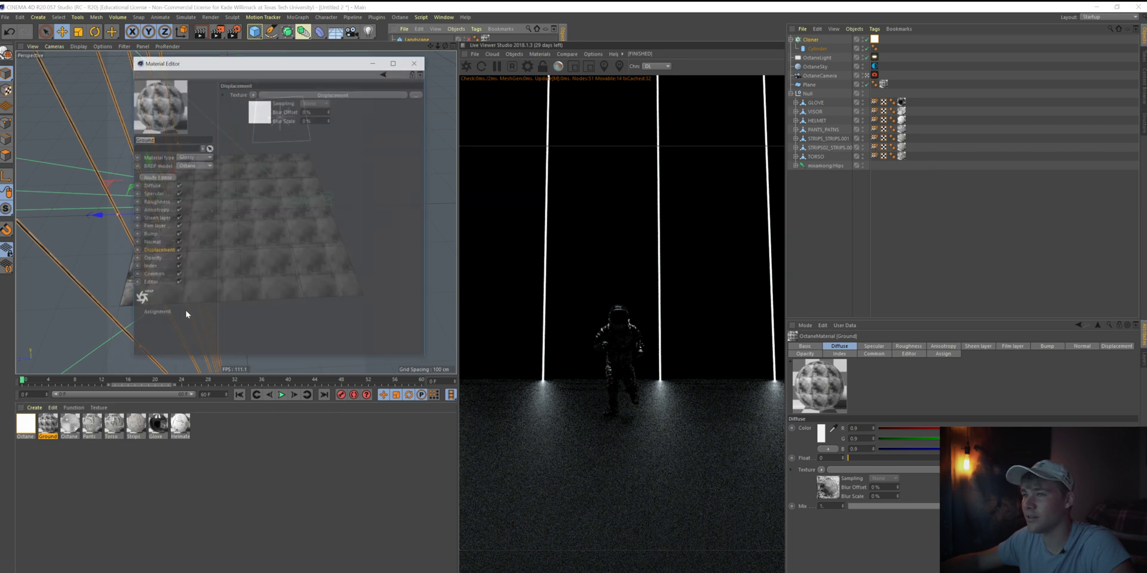
pyautogui.click(157, 178)
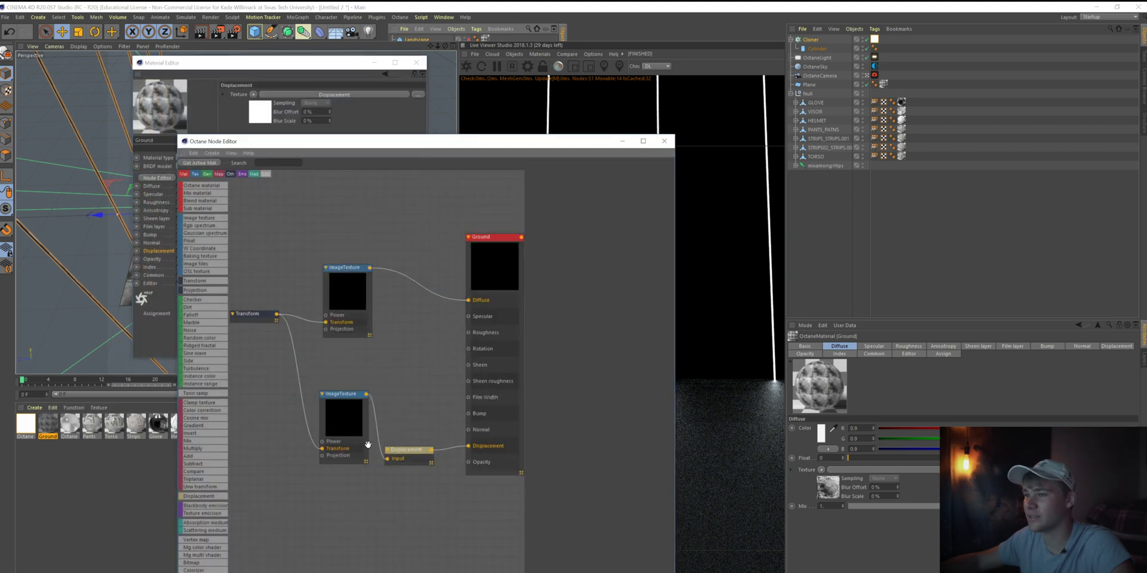
pyautogui.click(406, 453)
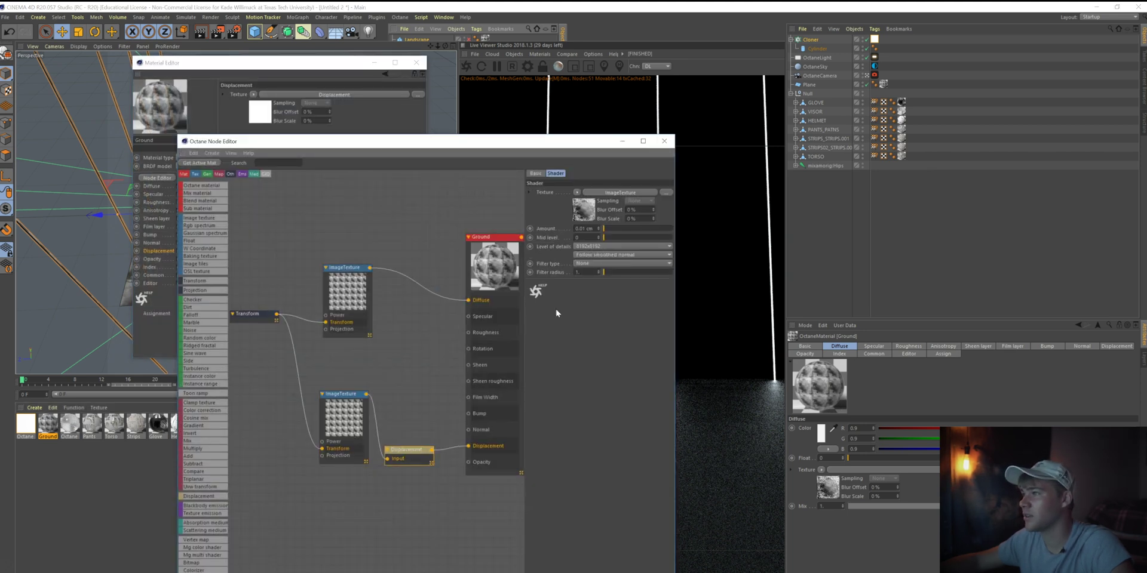
pyautogui.click(664, 141)
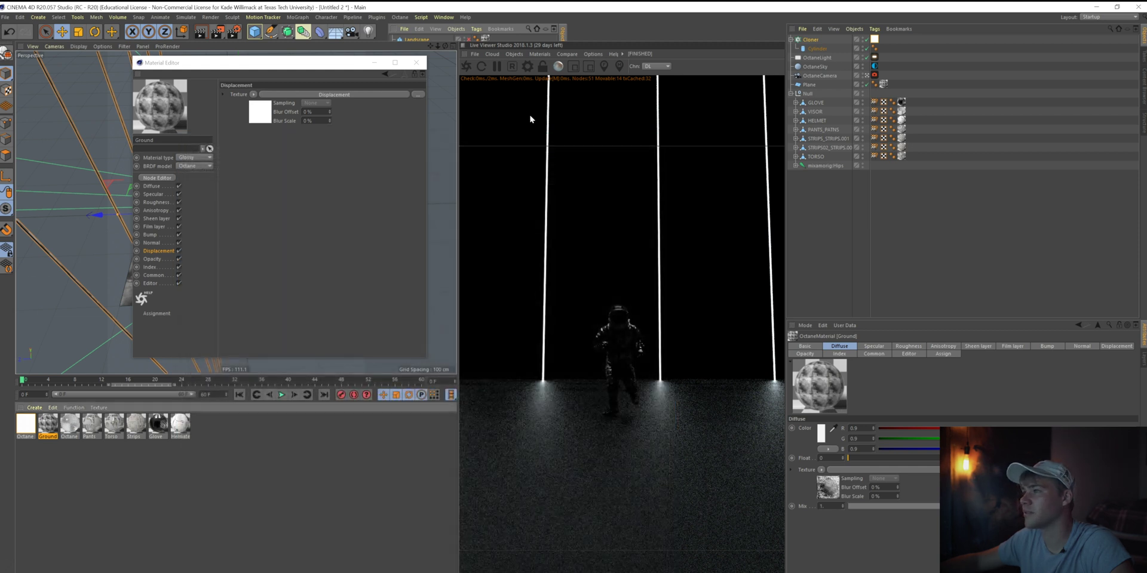
pyautogui.click(155, 202)
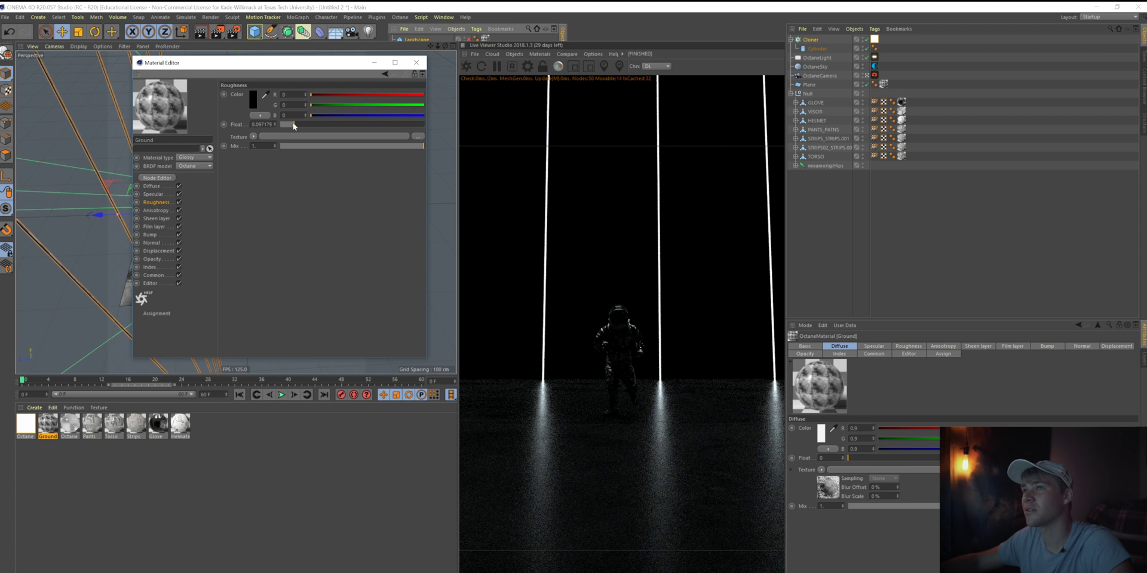
pyautogui.moveTo(293, 125); pyautogui.dragTo(288, 124)
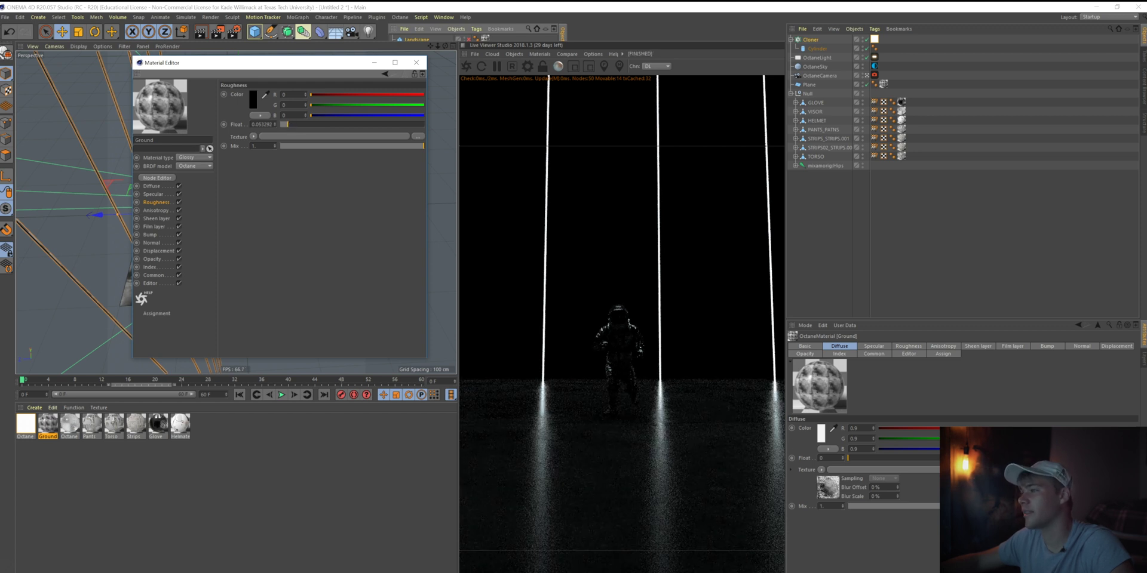
pyautogui.click(416, 62)
# - Add a Landscape object and move it back behind the astronaut toward the row of glowing cylinders
pyautogui.click(255, 31)
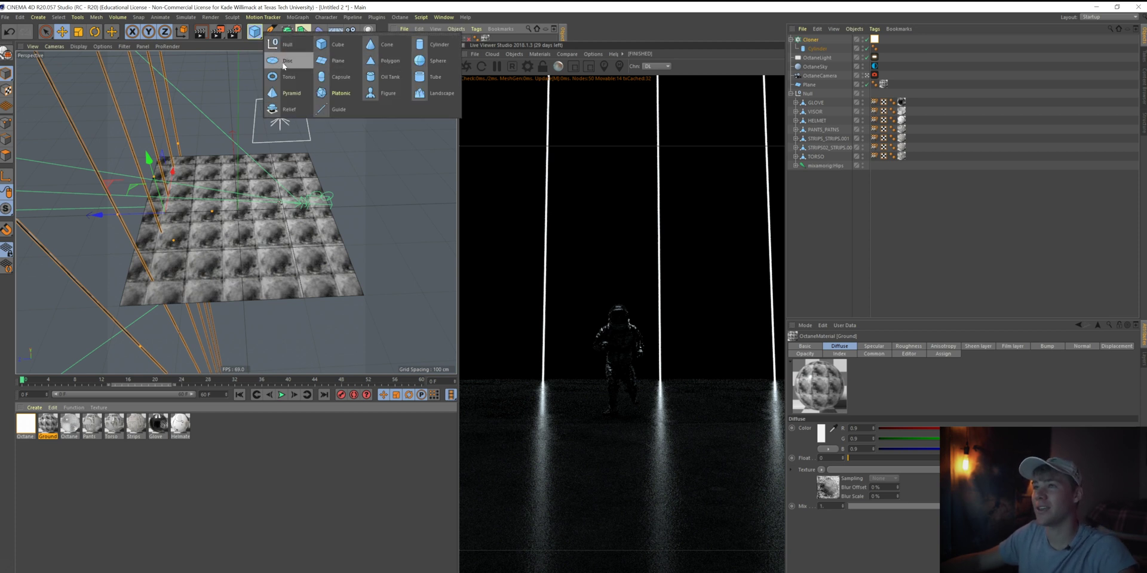
pyautogui.click(439, 97)
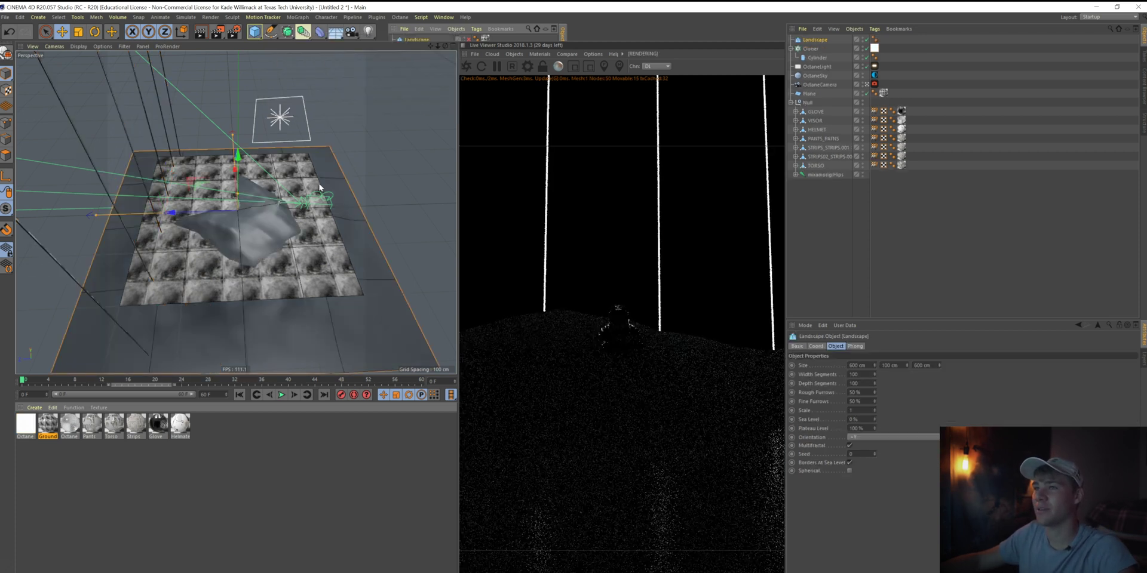
pyautogui.moveTo(178, 213); pyautogui.dragTo(84, 207)
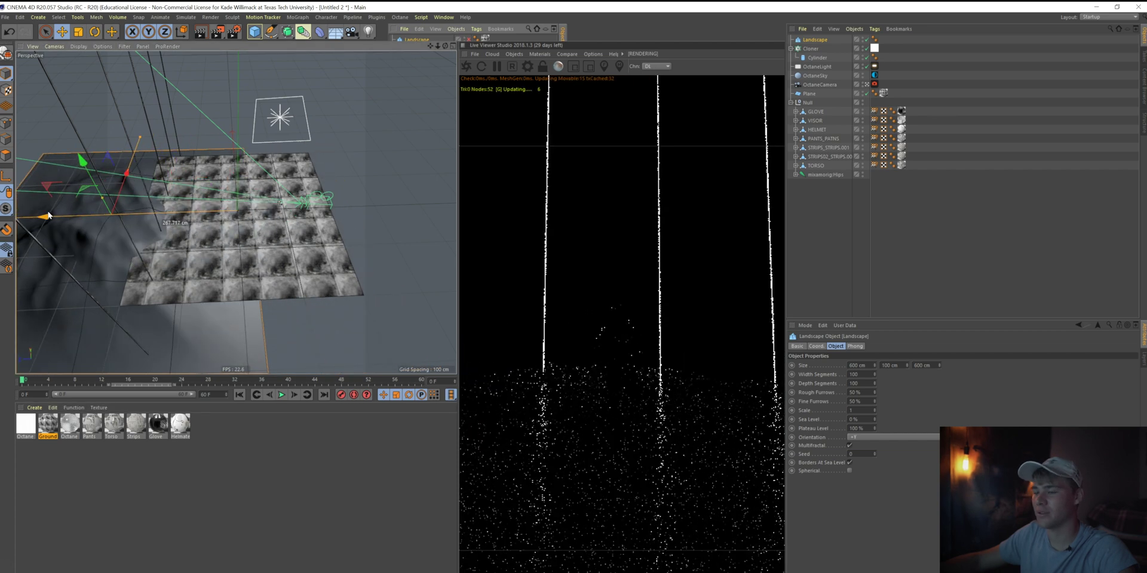
# - Rotate the landscape upright into a backdrop wall, shift it up and back, and adjust its tilt
pyautogui.press('r')
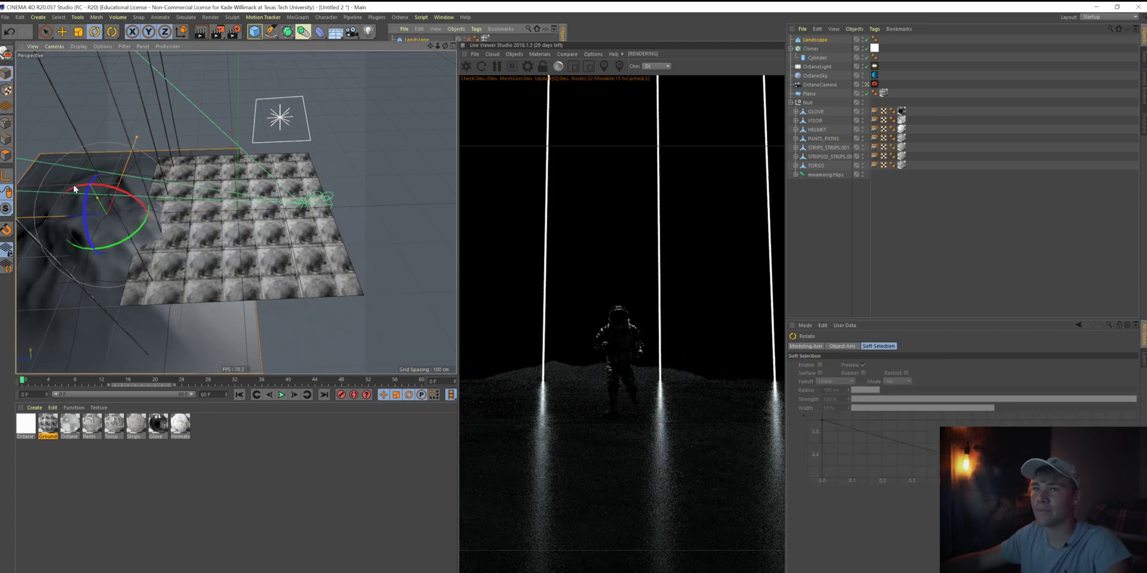
pyautogui.moveTo(74, 189); pyautogui.dragTo(162, 185)
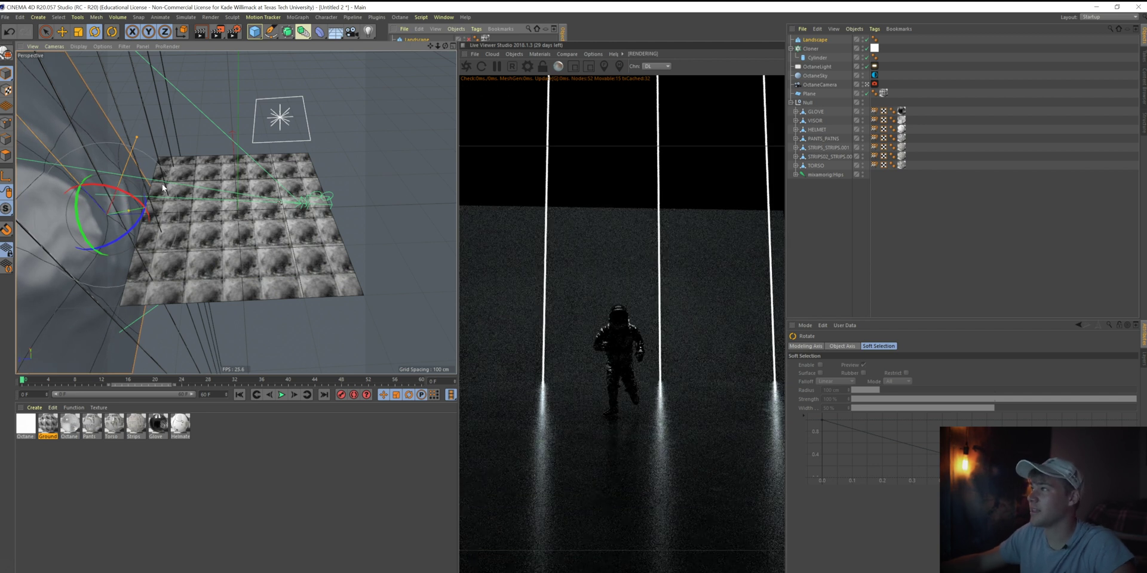
pyautogui.press('e')
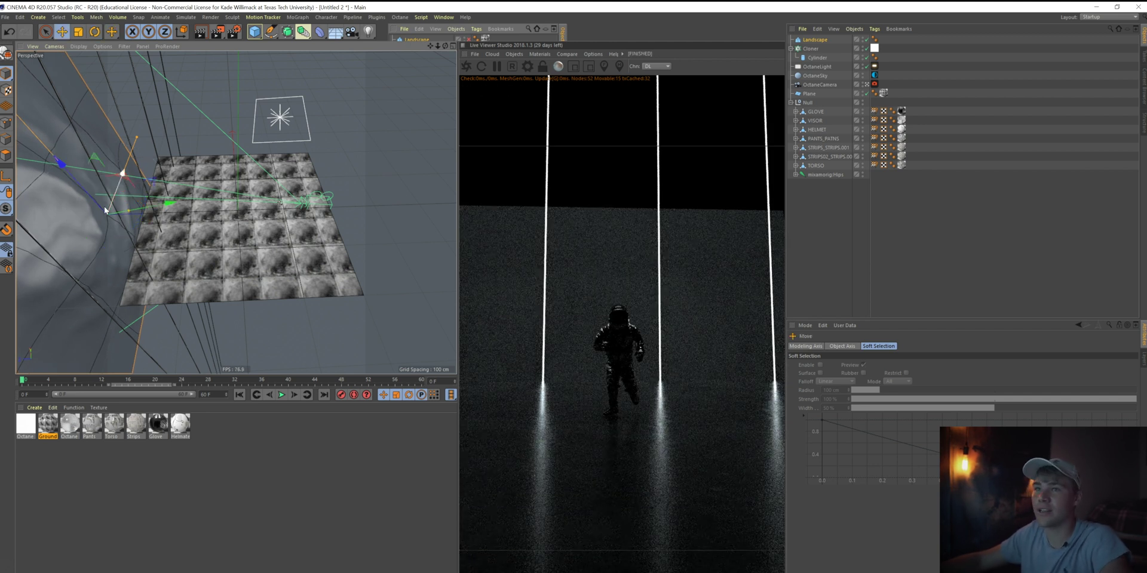
pyautogui.moveTo(84, 176); pyautogui.dragTo(75, 182)
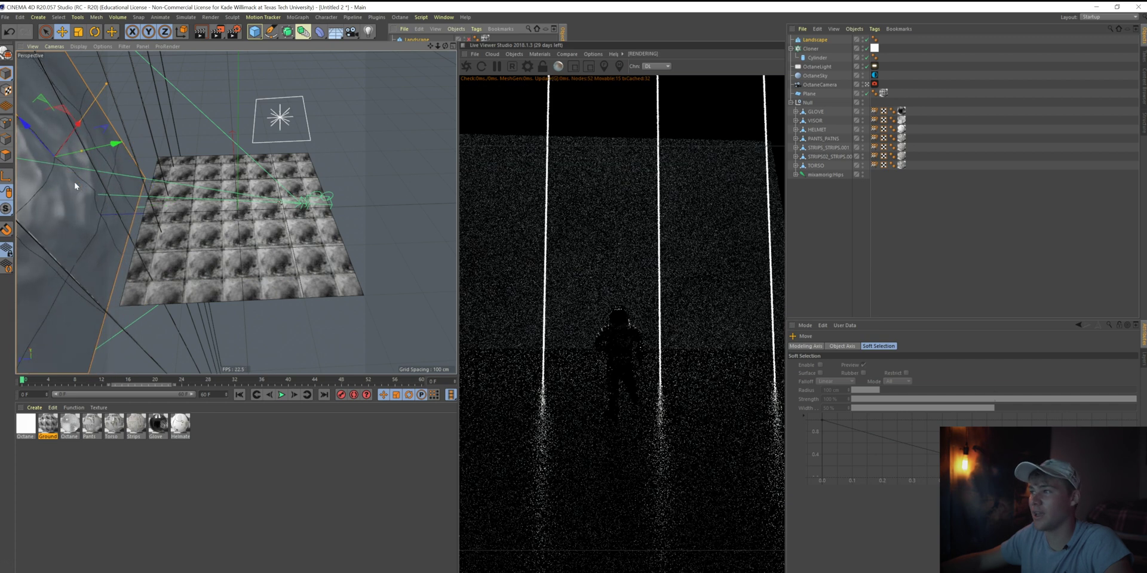
pyautogui.press('r')
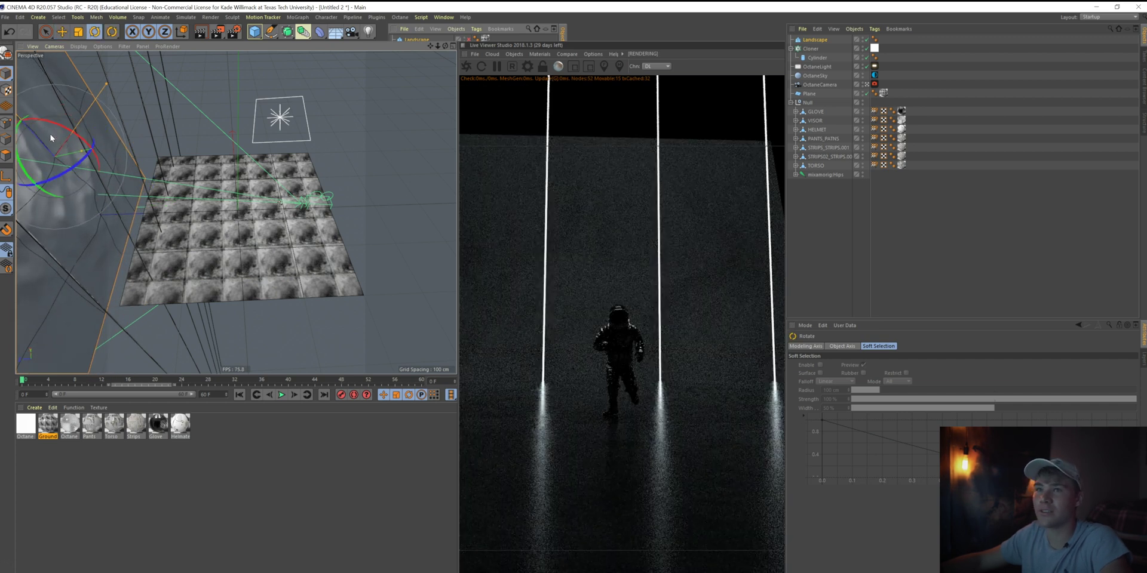
pyautogui.moveTo(44, 124); pyautogui.dragTo(62, 128)
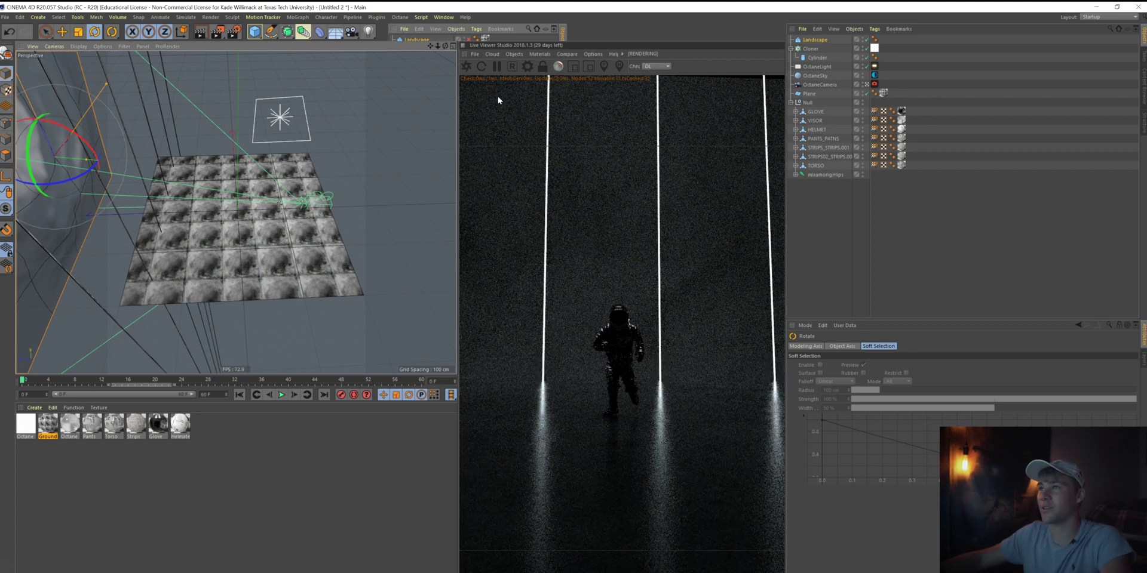
# - Push the upright landscape wall much farther back behind the glowing cylinders
pyautogui.moveTo(445, 45); pyautogui.dragTo(443, 46)
pyautogui.press('e')
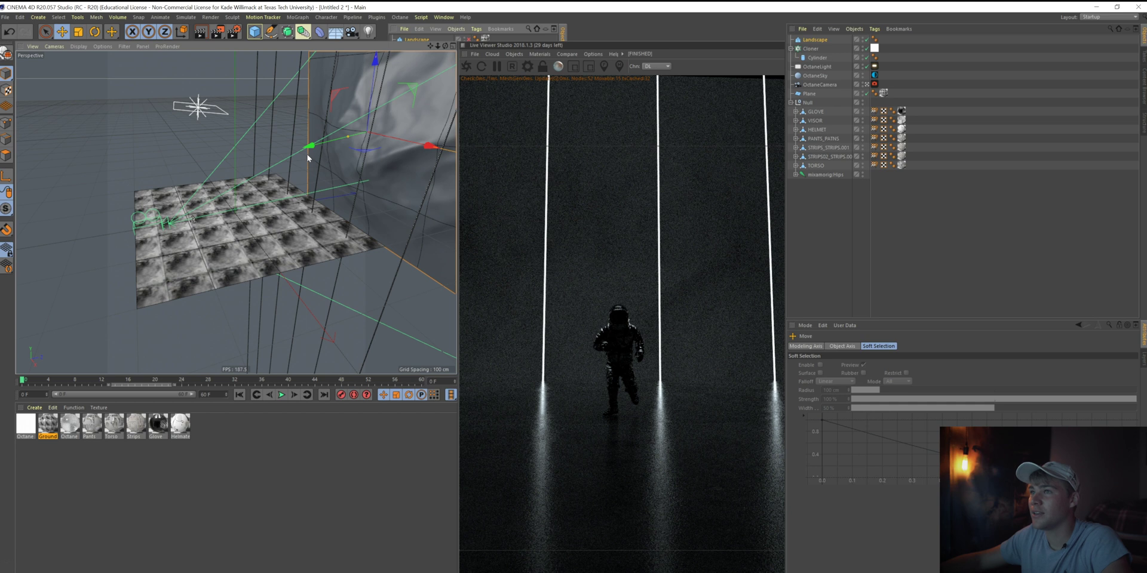
pyautogui.moveTo(328, 141); pyautogui.dragTo(439, 133)
pyautogui.moveTo(445, 46); pyautogui.dragTo(430, 44)
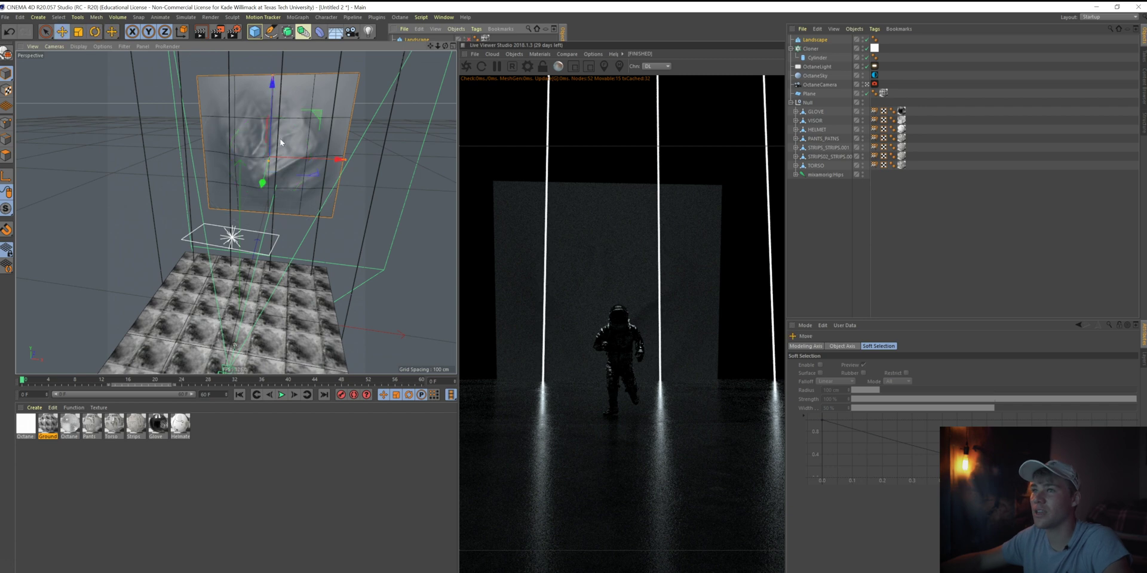
# - Scale the landscape wall up to about 2313.5 cm wide and move it farther back so it fills the backdrop
pyautogui.press('r')
pyautogui.press('t')
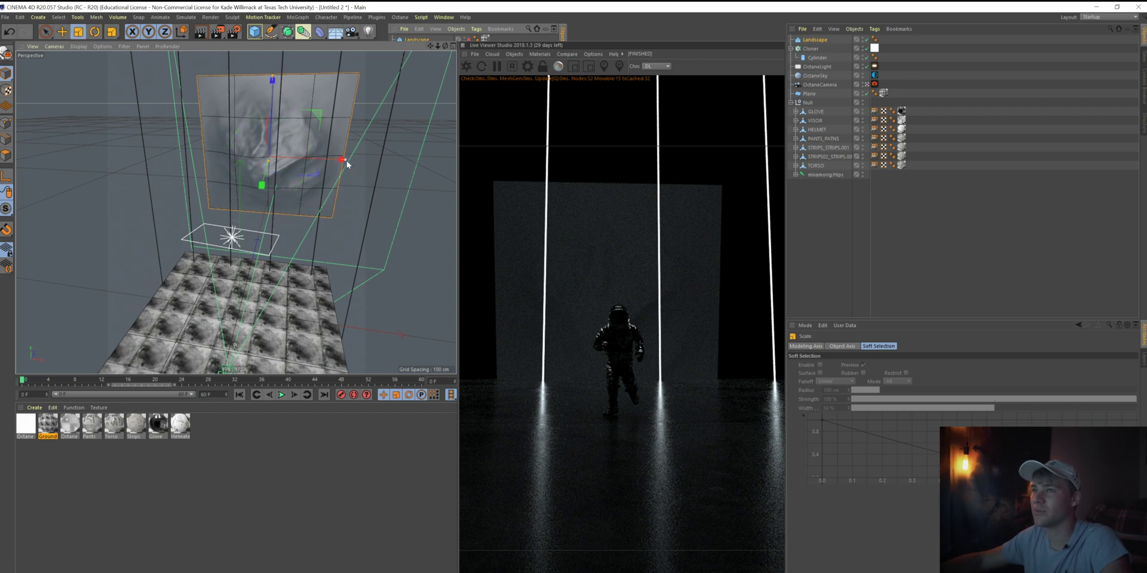
pyautogui.moveTo(344, 160); pyautogui.dragTo(418, 162)
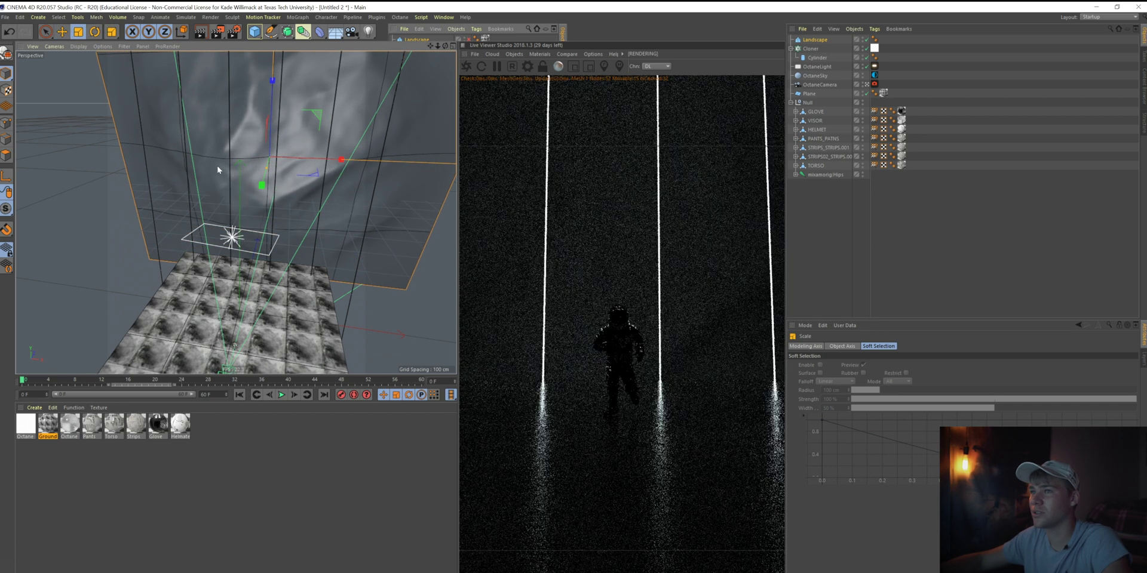
pyautogui.press('e')
pyautogui.moveTo(274, 170); pyautogui.dragTo(277, 119)
pyautogui.press('r')
pyautogui.press('t')
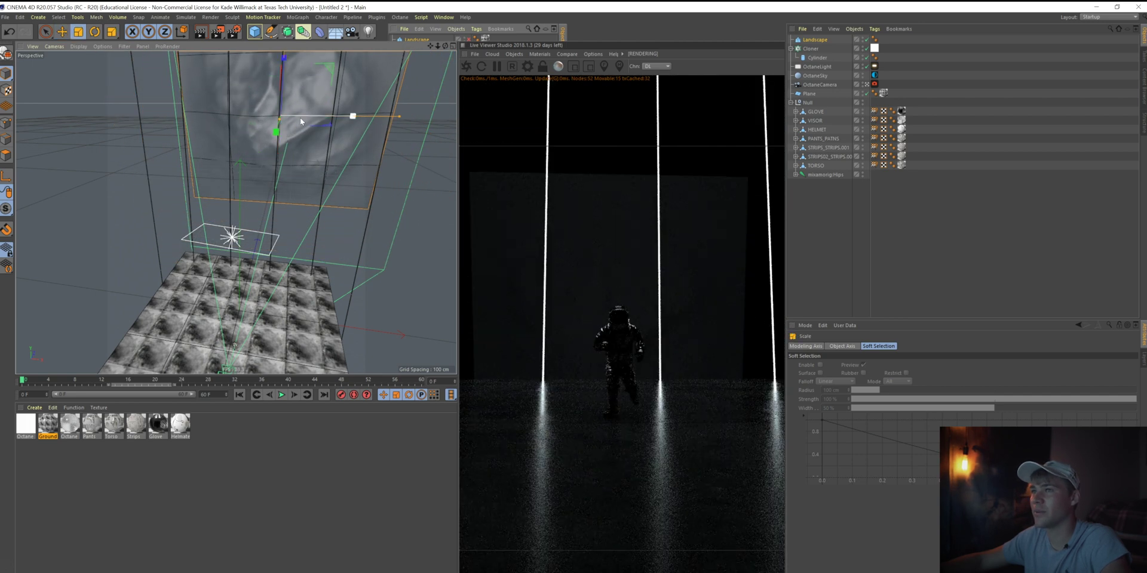
pyautogui.moveTo(354, 117); pyautogui.dragTo(390, 131)
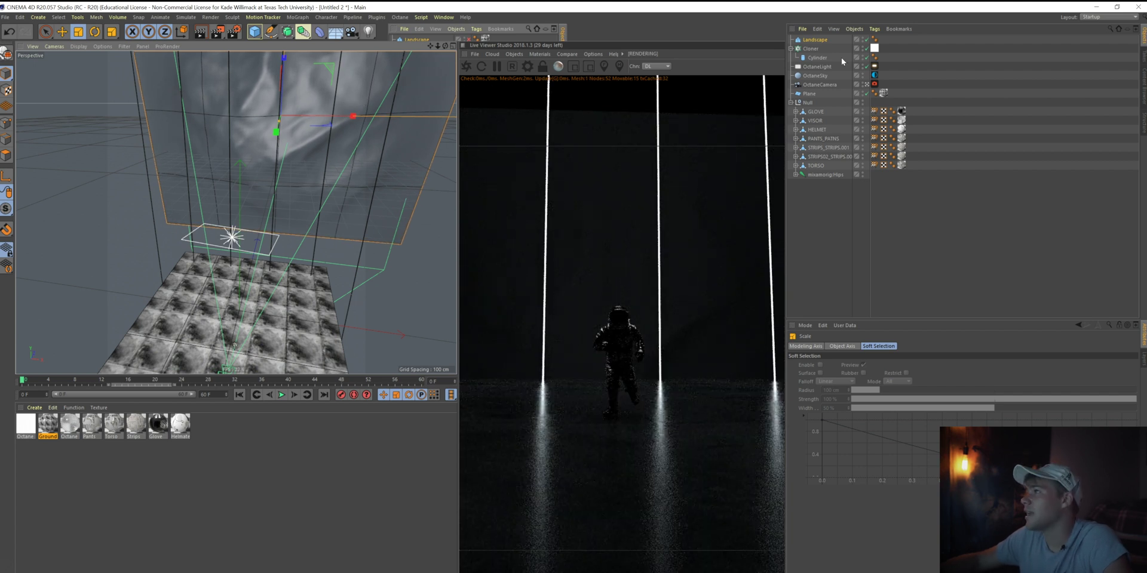
# - Increase the landscape's relief size to about 1324.6 cm and scale the whole wall up slightly
pyautogui.click(822, 40)
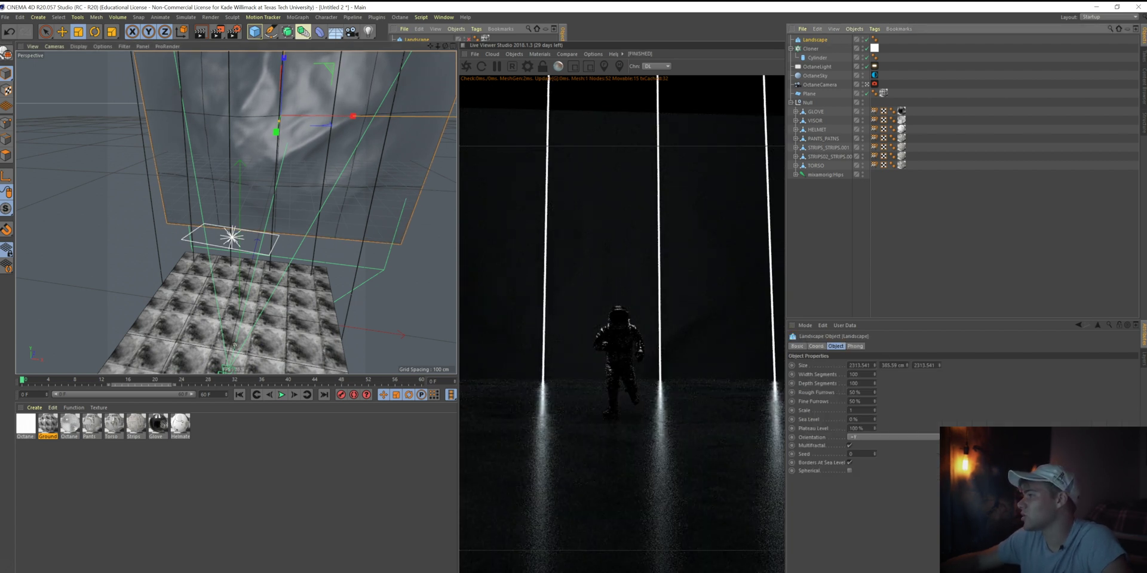
pyautogui.moveTo(906, 367); pyautogui.dragTo(906, 317)
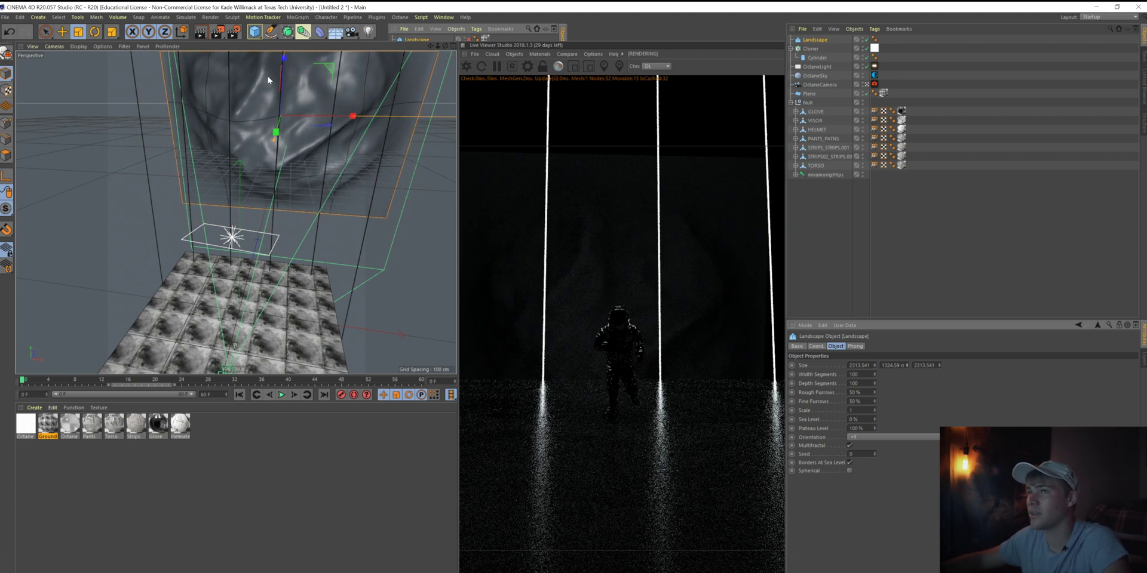
pyautogui.press('r')
pyautogui.press('e')
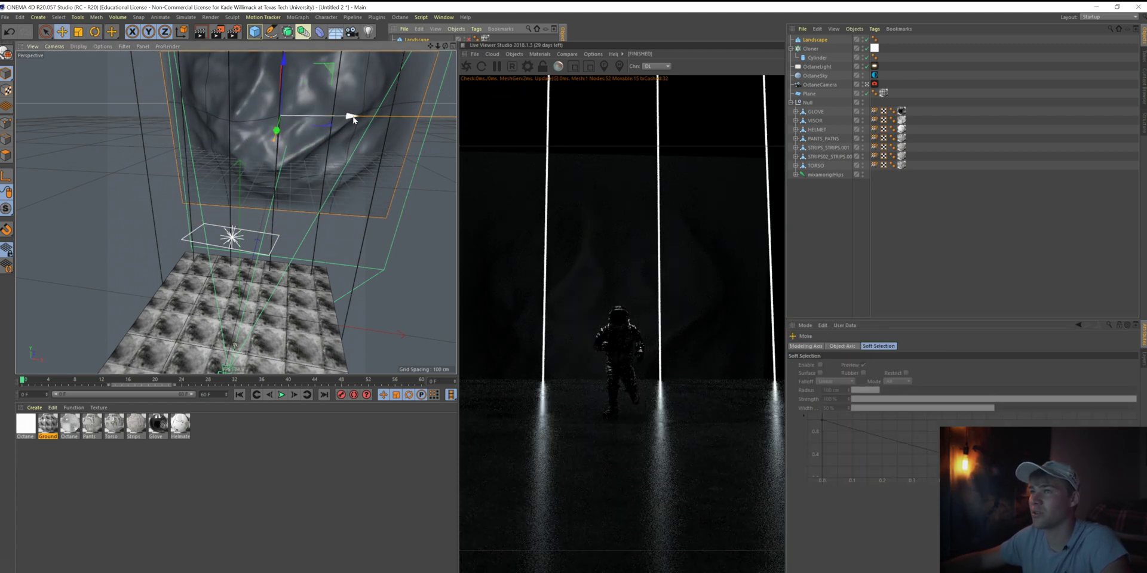
pyautogui.press('t')
pyautogui.press('r')
pyautogui.press('e')
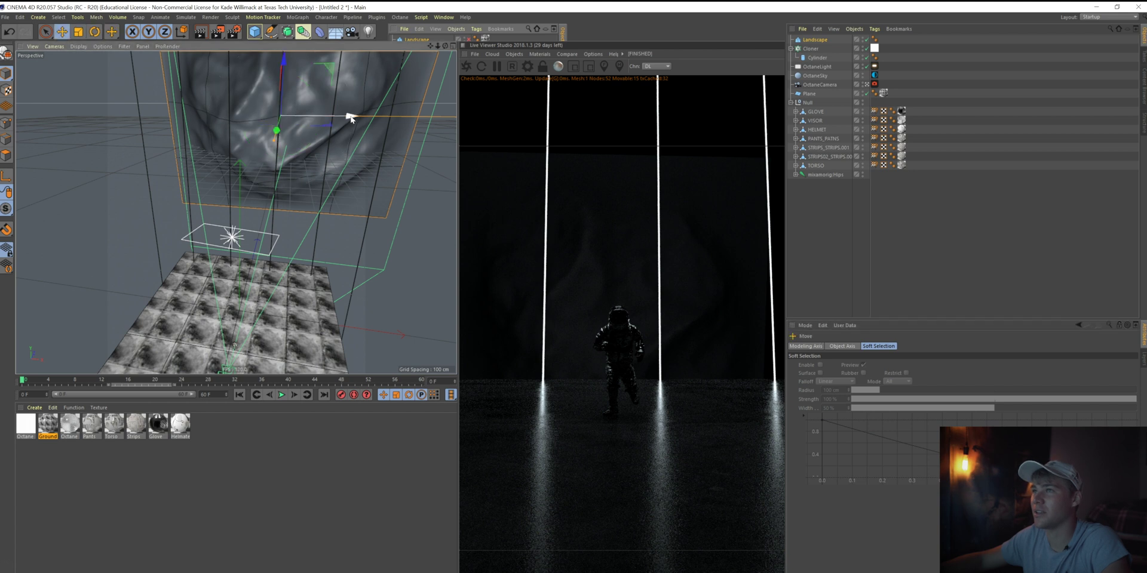
pyautogui.press('w')
pyautogui.press('t')
pyautogui.moveTo(352, 116); pyautogui.dragTo(359, 116)
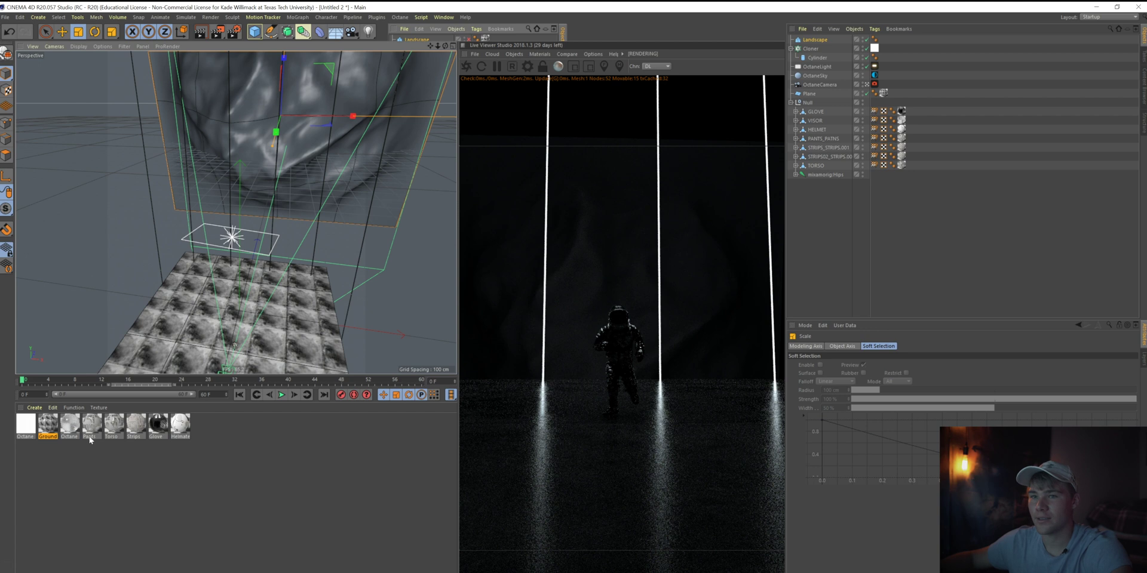
# - Duplicate the Ground material and apply the copy to the Landscape object
pyautogui.click(48, 424)
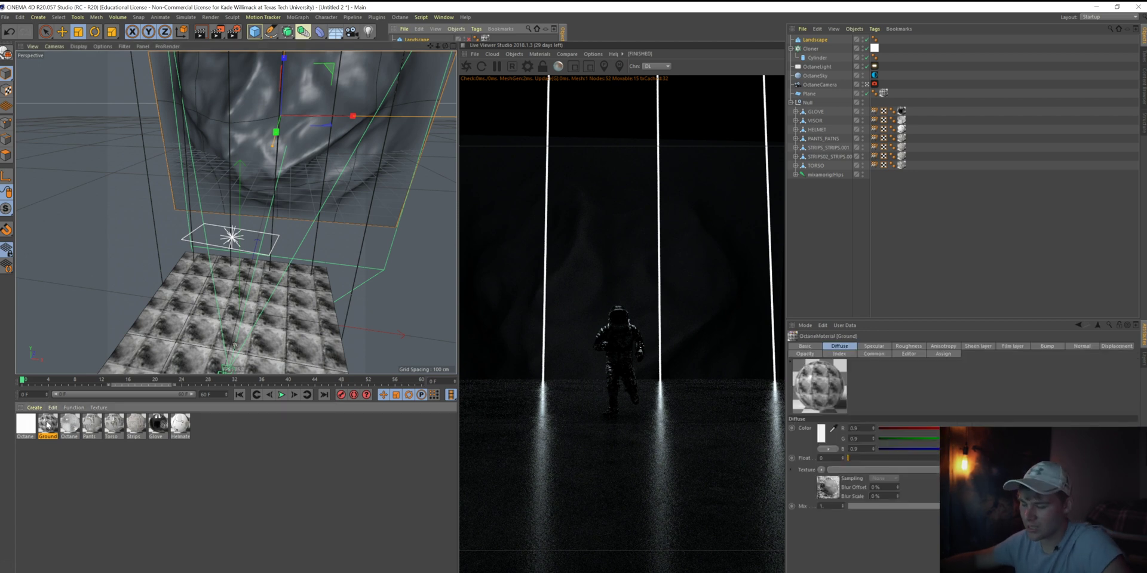
pyautogui.hotkey('ctrl', 'c')
pyautogui.hotkey('ctrl', 'v')
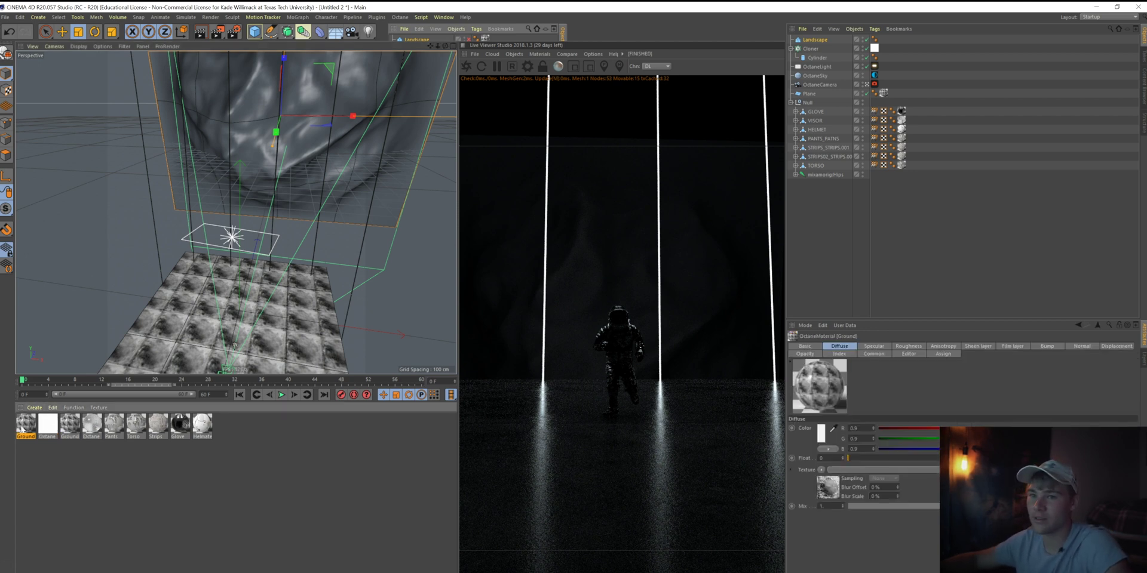
pyautogui.moveTo(874, 58); pyautogui.dragTo(822, 41)
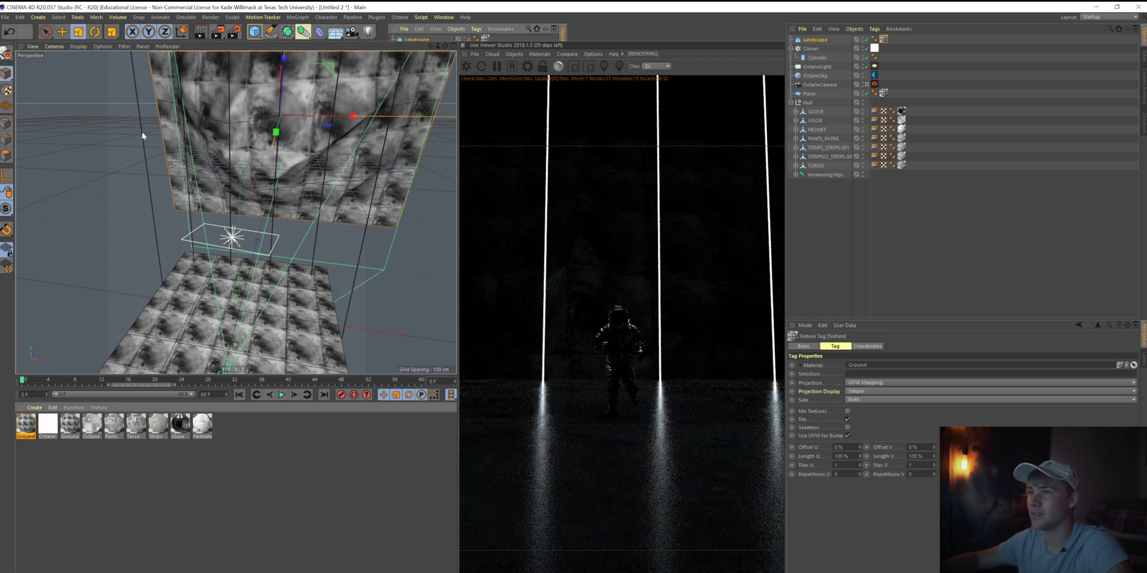
# - Remove the Displacement node and its ImageTexture from the node network of the Ground copy used on the landscape wall
pyautogui.doubleClick(33, 424)
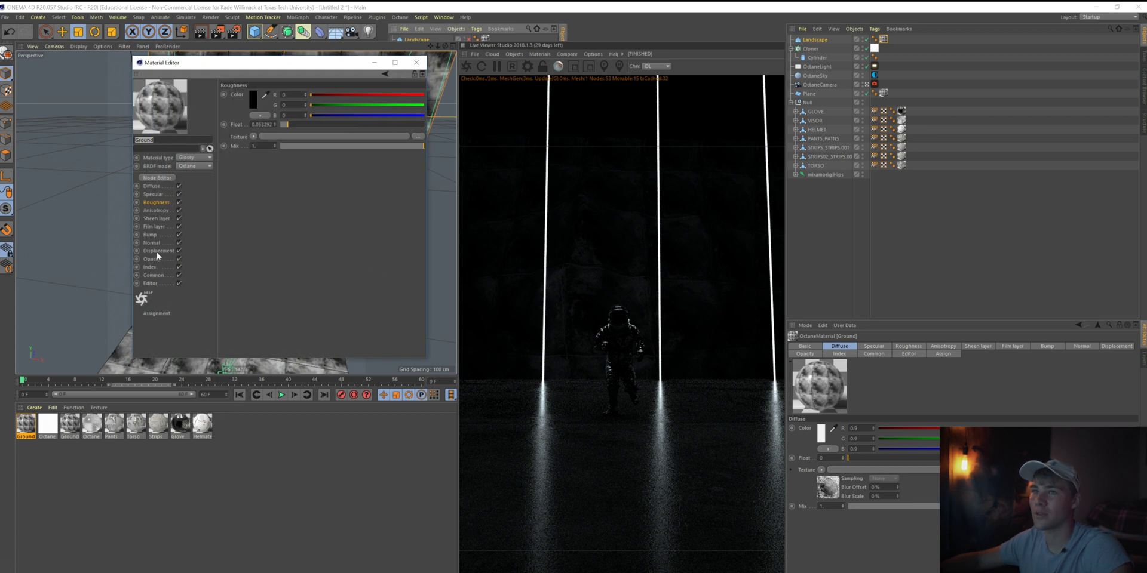
pyautogui.click(157, 178)
pyautogui.click(396, 450)
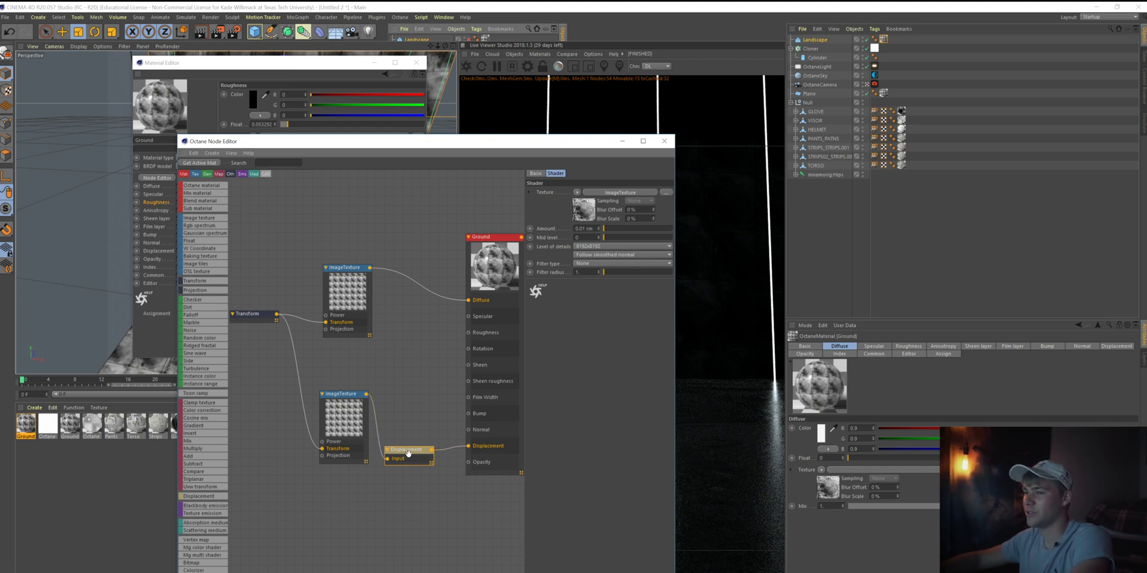
pyautogui.press('Delete')
pyautogui.click(321, 413)
pyautogui.press('Delete')
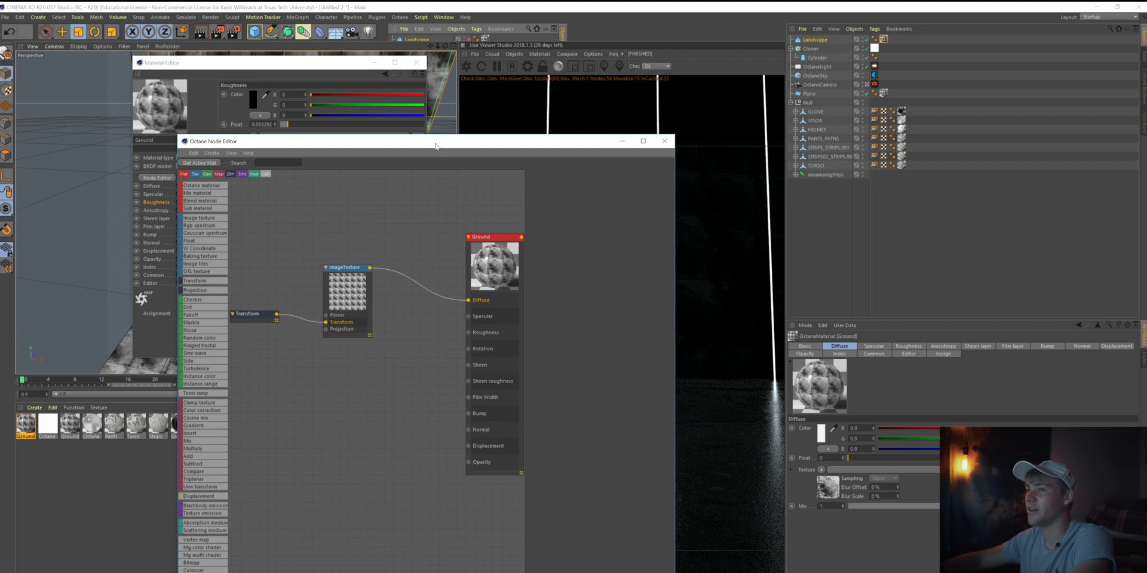
# - Set the scale of the Ground copy's Transform node to about 0.57 on all axes with the aspect ratio locked
pyautogui.moveTo(436, 147); pyautogui.dragTo(258, 355)
pyautogui.click(179, 488)
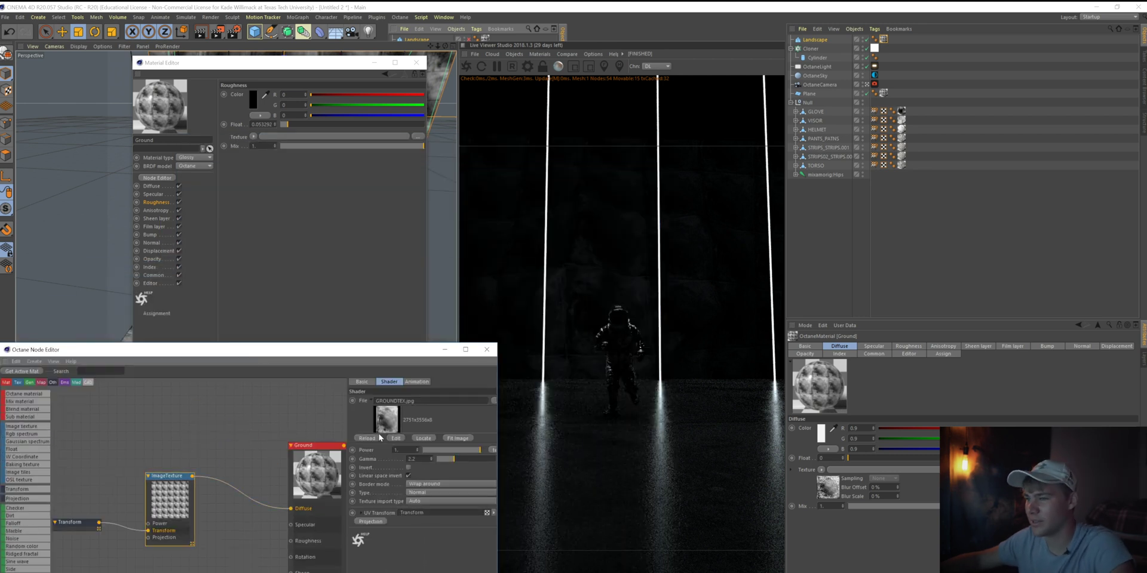
pyautogui.click(74, 526)
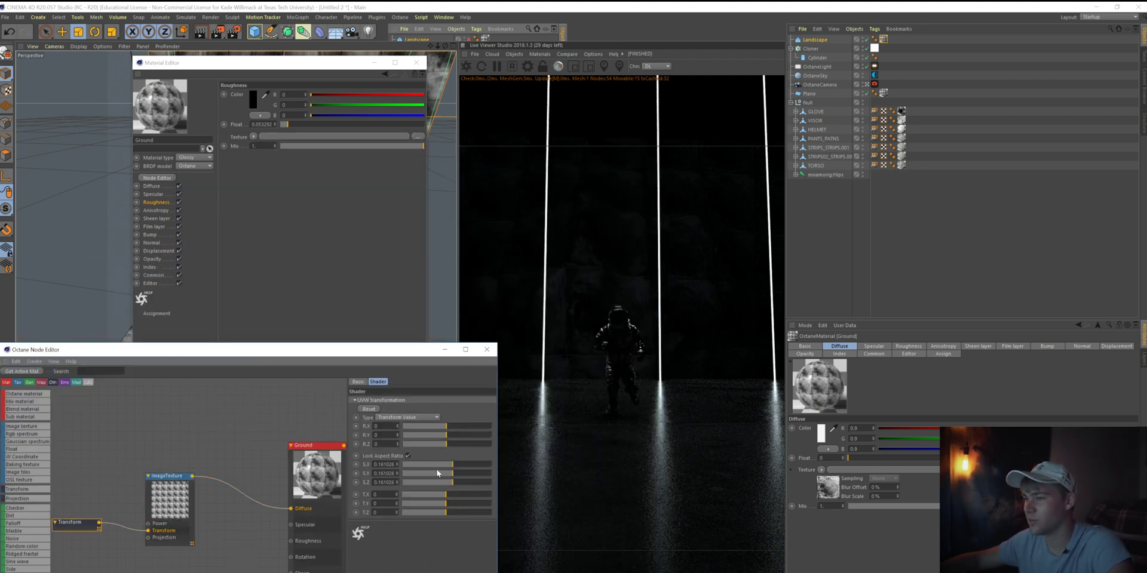
pyautogui.moveTo(442, 468); pyautogui.dragTo(467, 468)
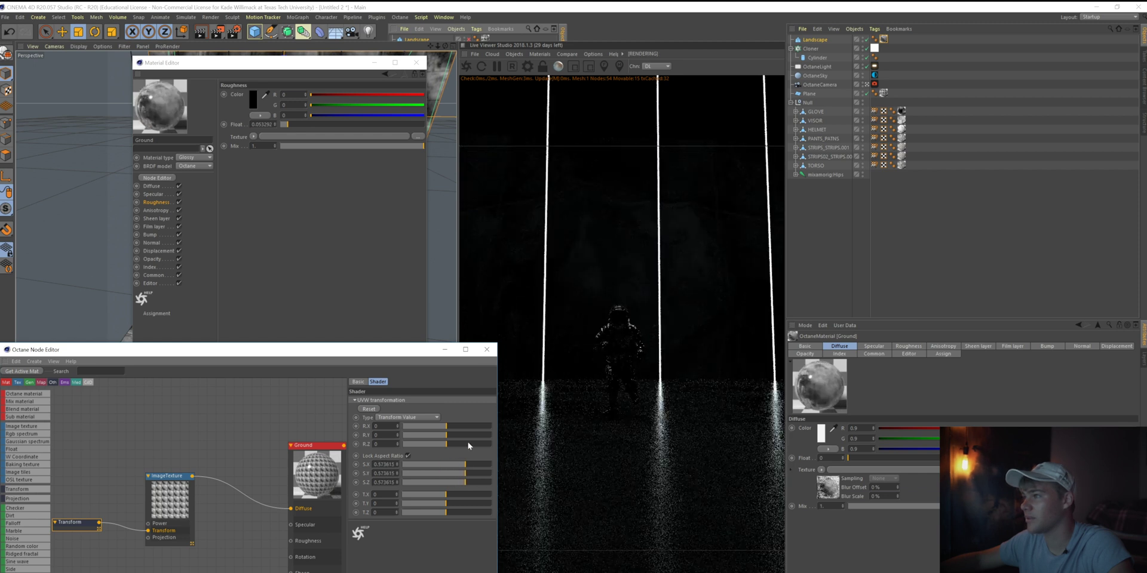
pyautogui.click(486, 349)
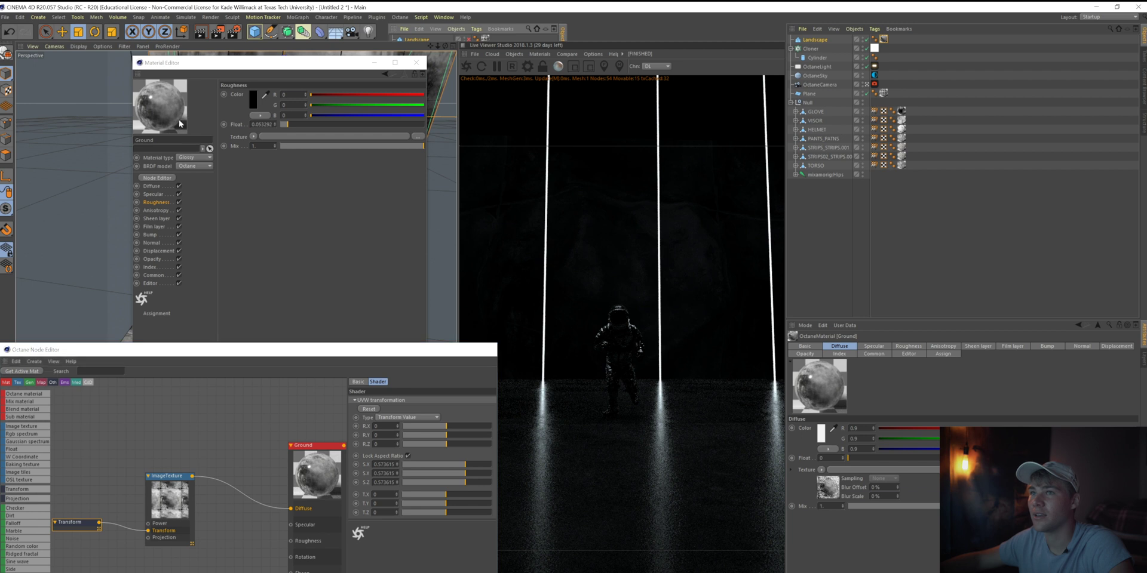
# - Try the Metallic material type on the wall's Ground copy and inspect its ImageTexture and Transform nodes
pyautogui.click(191, 154)
pyautogui.click(192, 194)
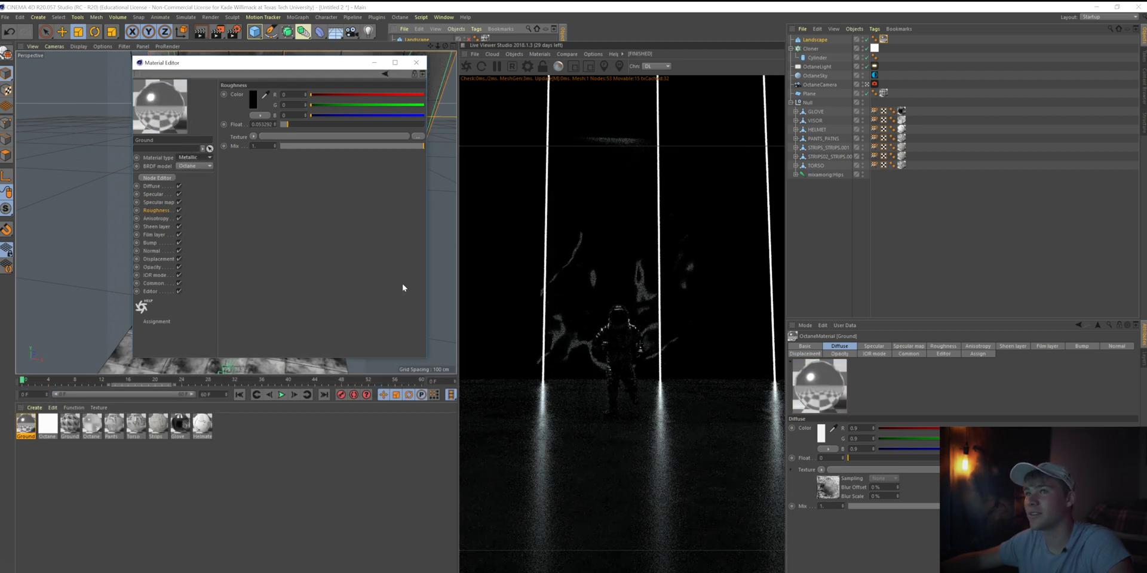
pyautogui.click(156, 178)
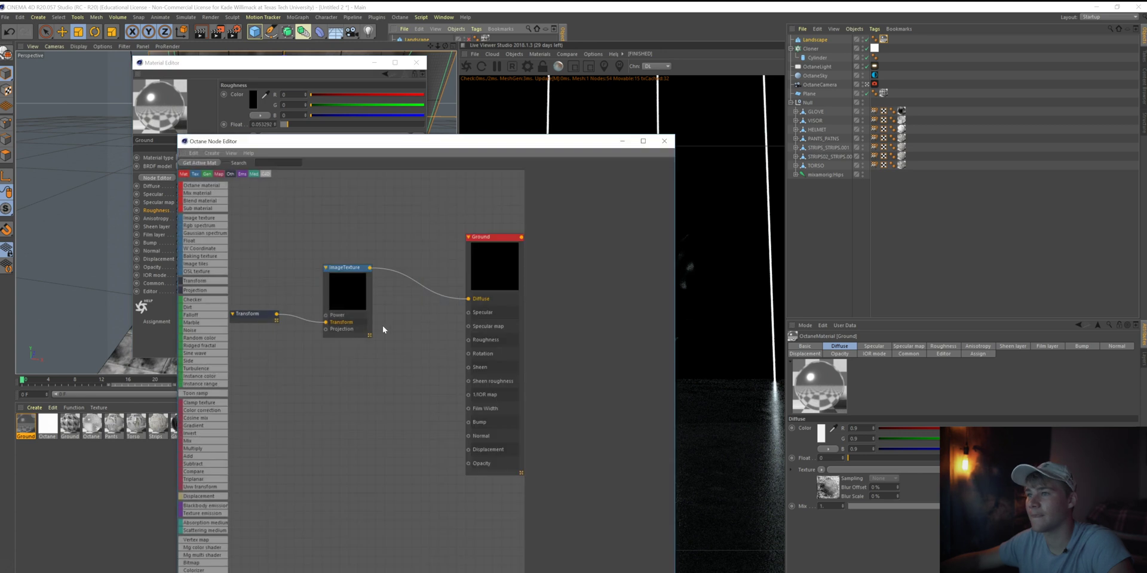
pyautogui.click(344, 285)
pyautogui.moveTo(486, 267); pyautogui.dragTo(468, 283)
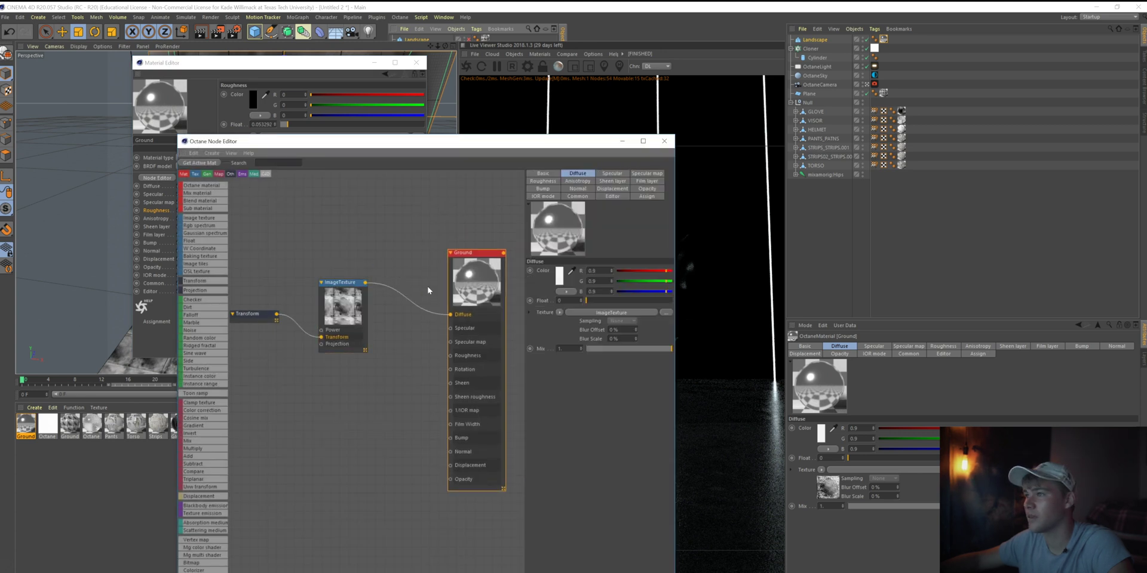
pyautogui.click(361, 302)
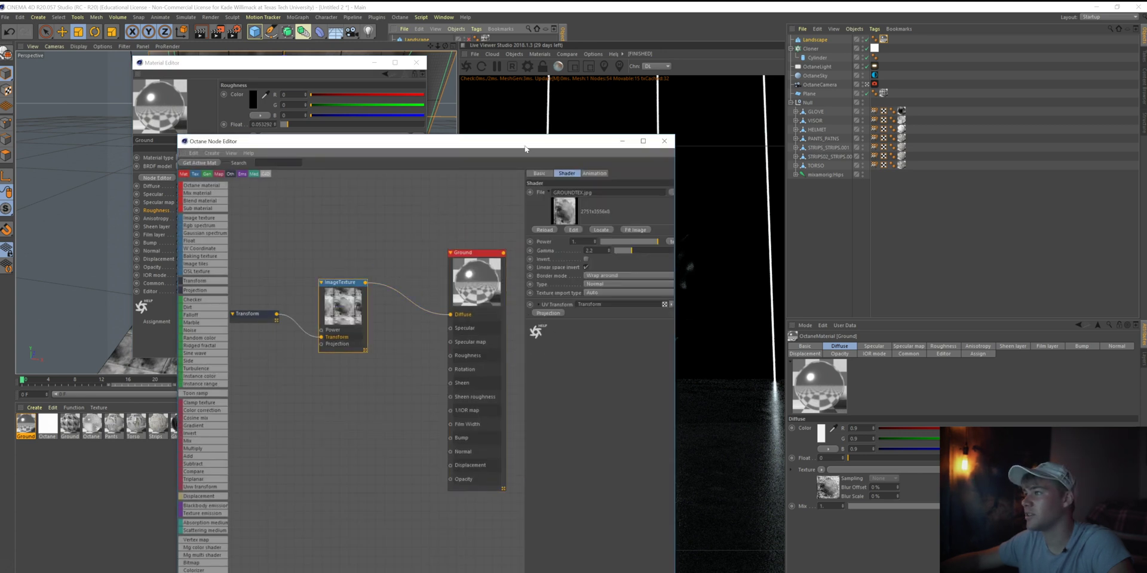
pyautogui.moveTo(525, 149); pyautogui.dragTo(322, 253)
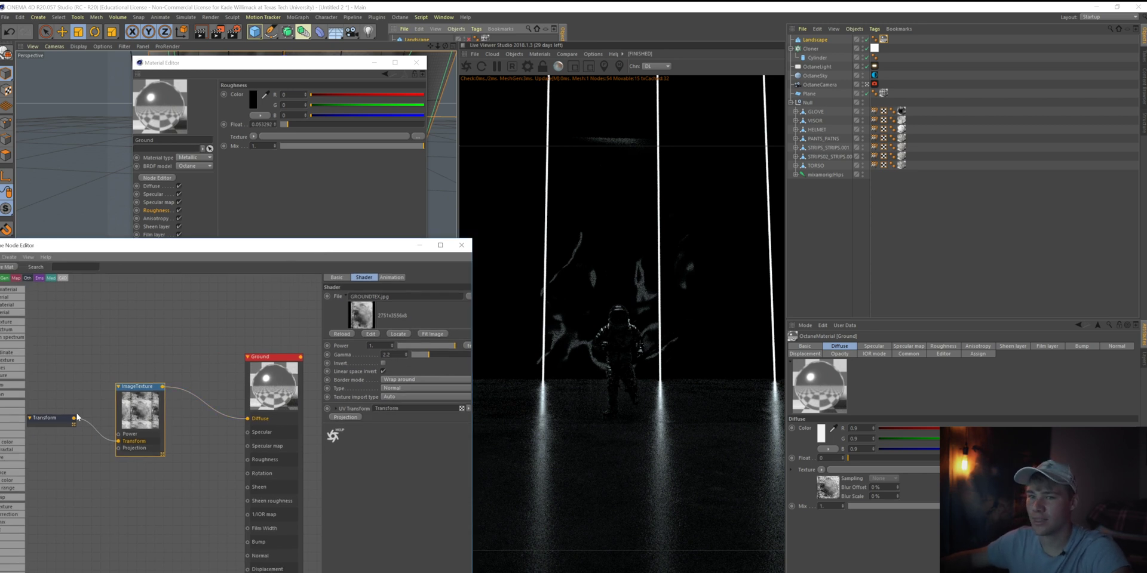
pyautogui.click(50, 421)
pyautogui.moveTo(441, 361)
pyautogui.mouseDown()
pyautogui.moveTo(419, 362)
pyautogui.moveTo(440, 361)
pyautogui.mouseUp()
pyautogui.click(462, 245)
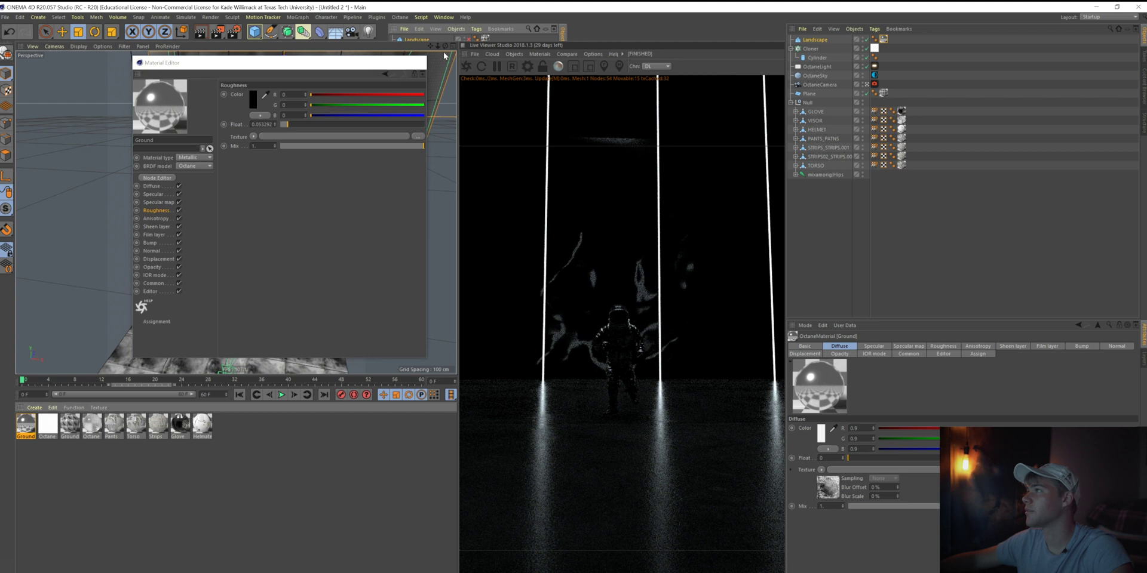
pyautogui.click(443, 55)
# - Duplicate the Cloner holding the glowing cylinders and move the copy forward and to the side, closer to the camera
pyautogui.click(791, 49)
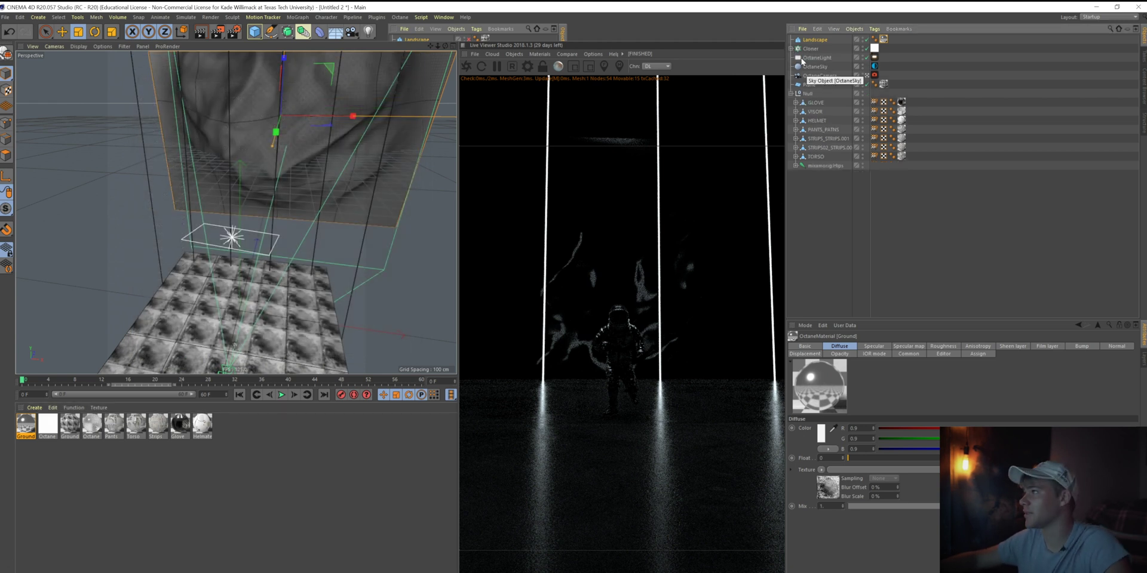
pyautogui.click(813, 41)
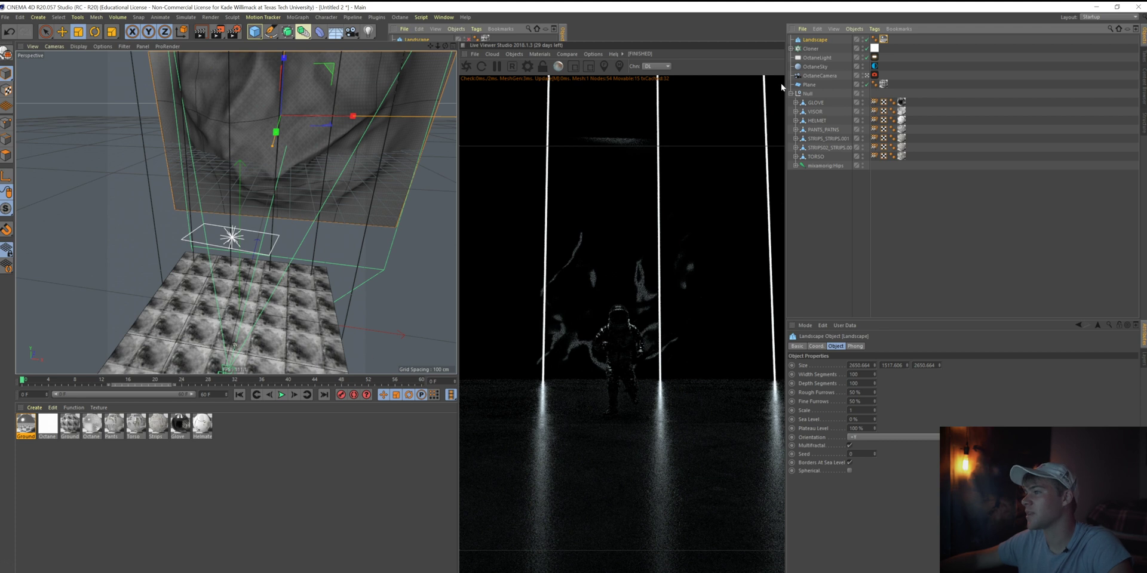
pyautogui.click(806, 49)
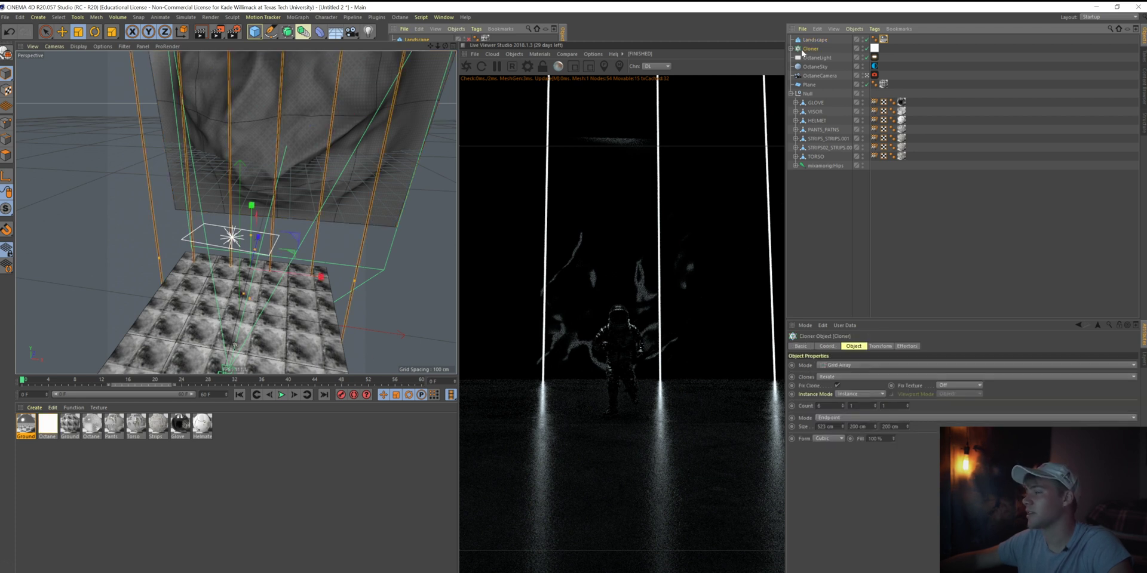
pyautogui.hotkey('ctrl', 'c')
pyautogui.hotkey('ctrl', 'v')
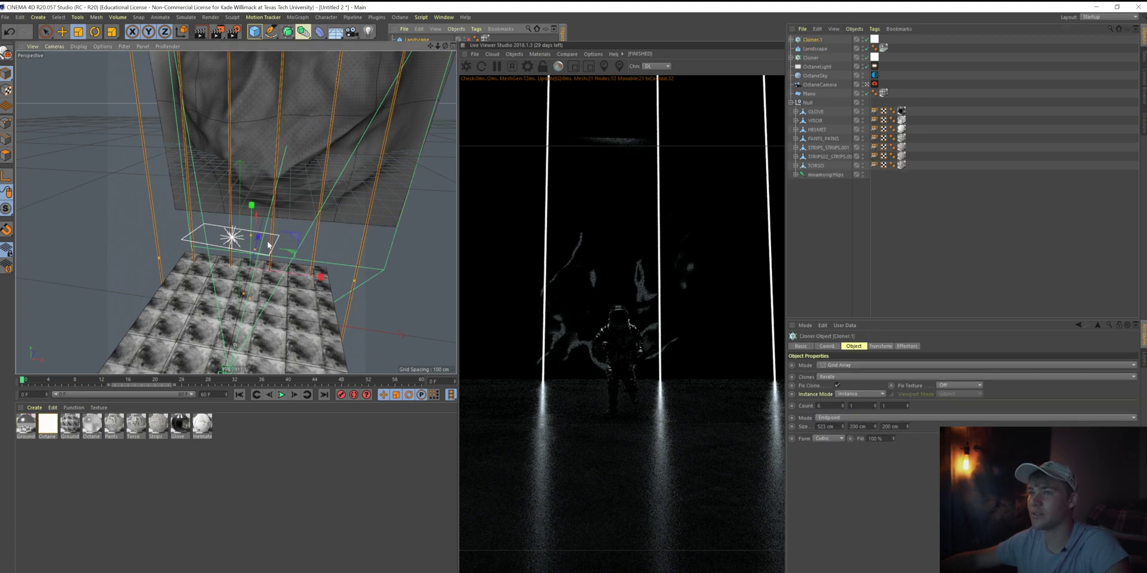
pyautogui.press('e')
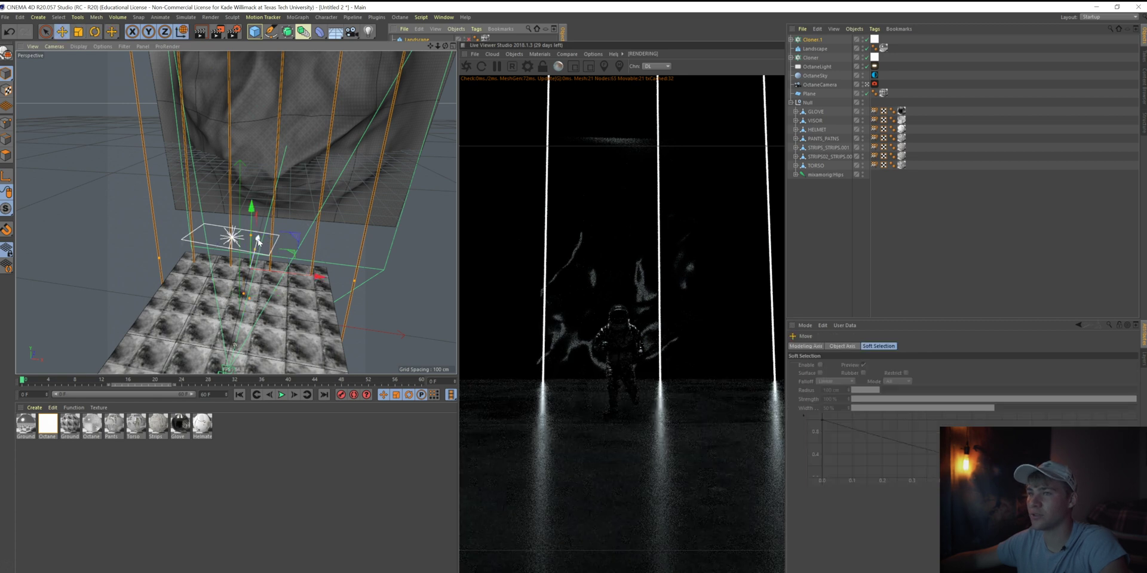
pyautogui.moveTo(258, 240); pyautogui.dragTo(274, 318)
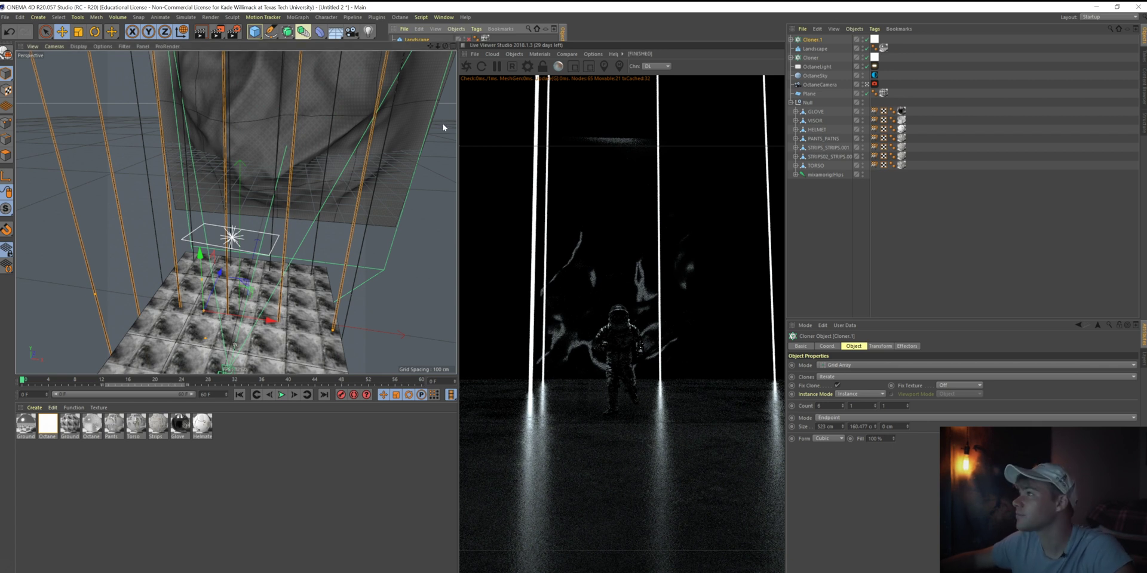
# - Enable post processing on the OctaneCamera and raise the bloom power to about 7.9
pyautogui.click(874, 84)
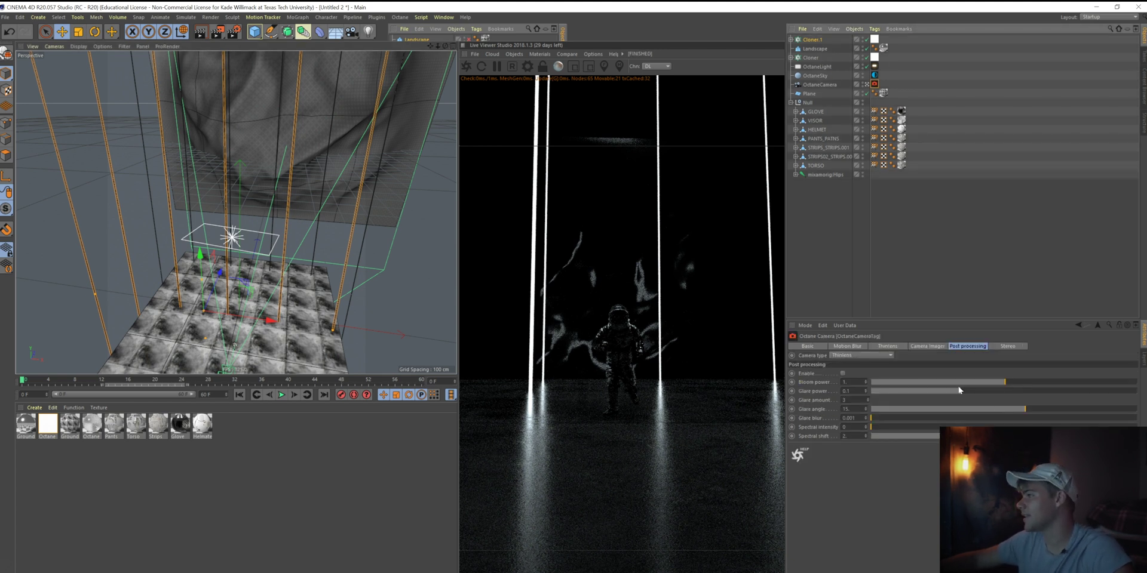
pyautogui.click(844, 373)
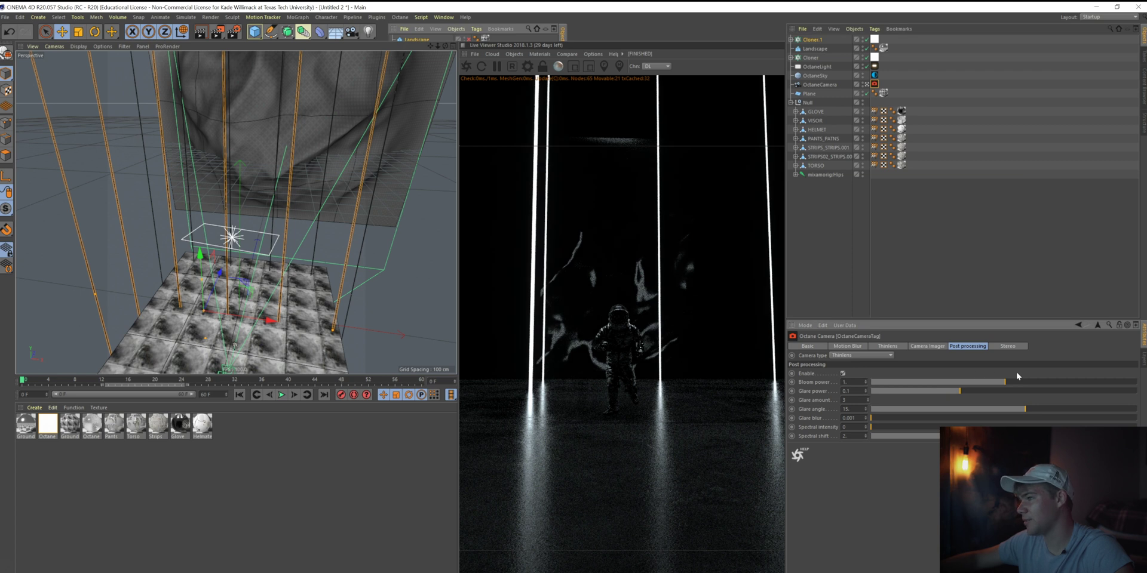
pyautogui.moveTo(1023, 379)
pyautogui.mouseDown()
pyautogui.moveTo(1059, 381)
pyautogui.moveTo(1045, 383)
pyautogui.mouseUp()
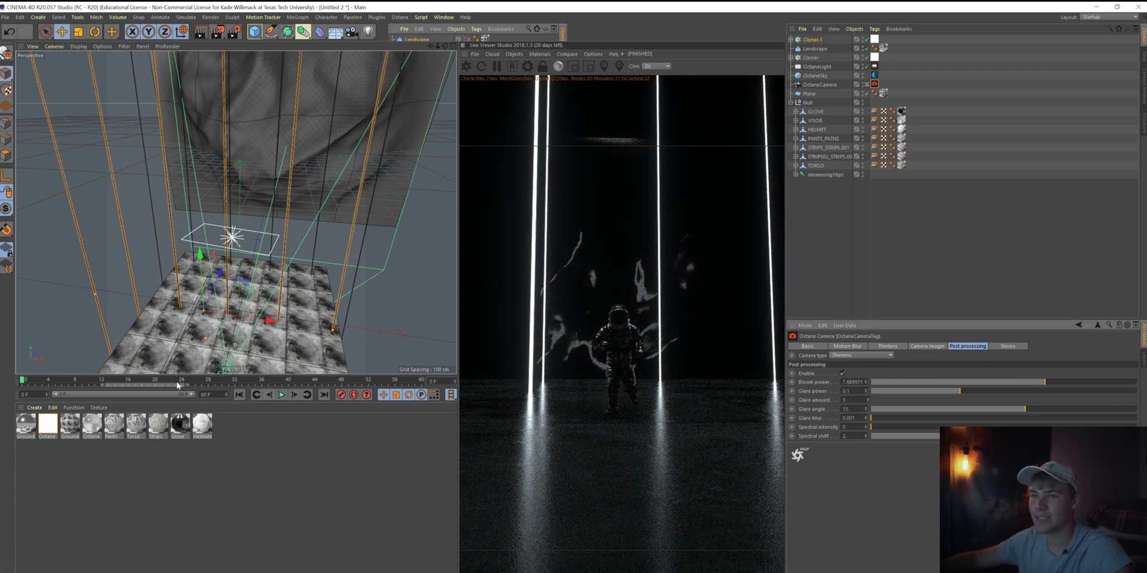
# - Go to frame 16 of the animation and set the OctaneCamera's focal length to Portrait (80 mm)
pyautogui.moveTo(176, 383); pyautogui.dragTo(129, 381)
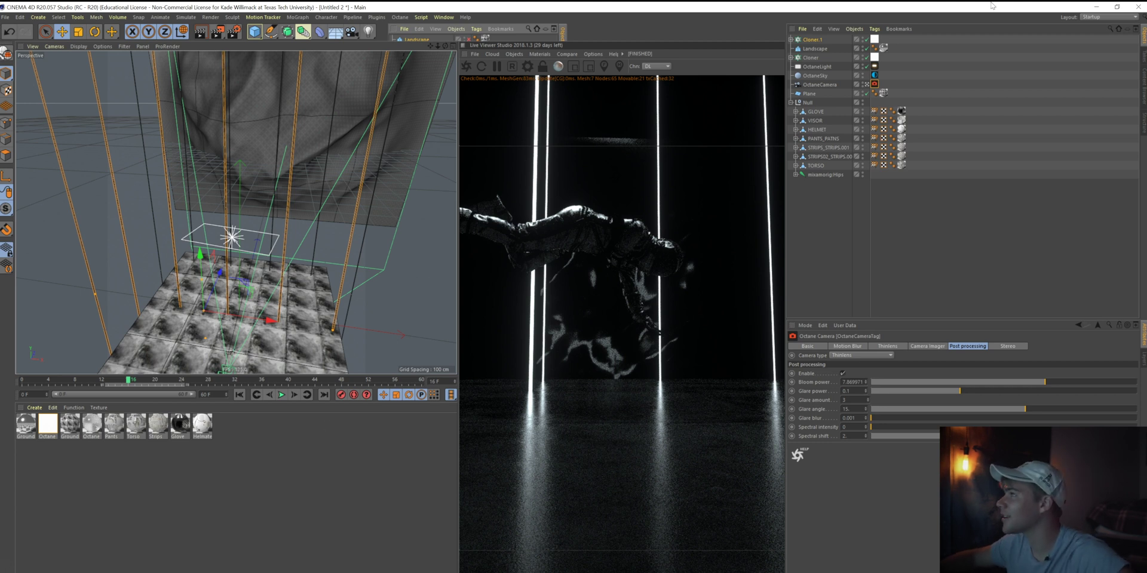
pyautogui.click(824, 85)
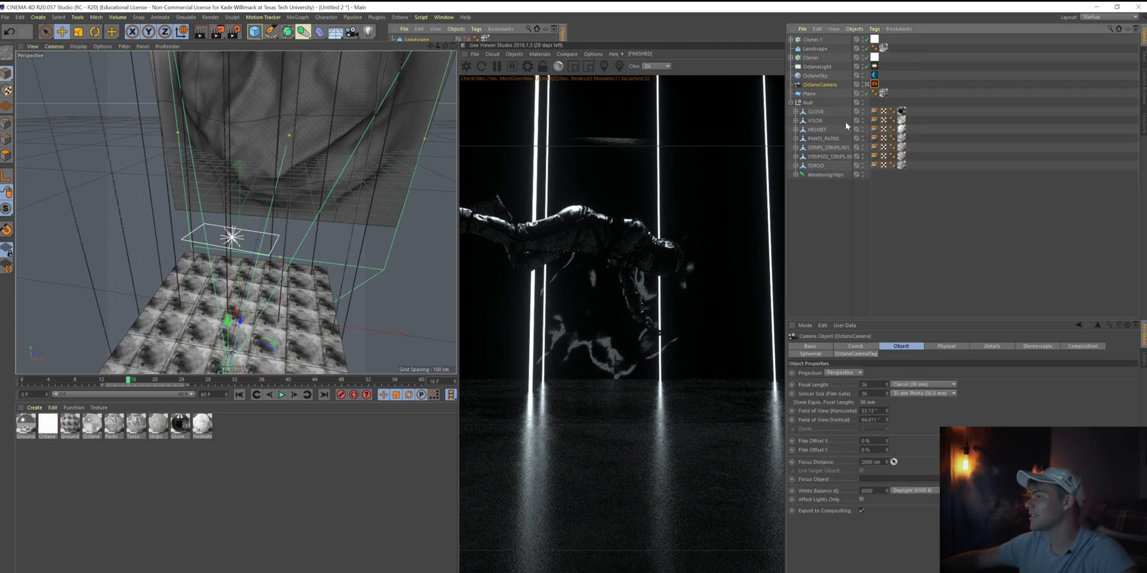
pyautogui.click(896, 385)
pyautogui.click(909, 438)
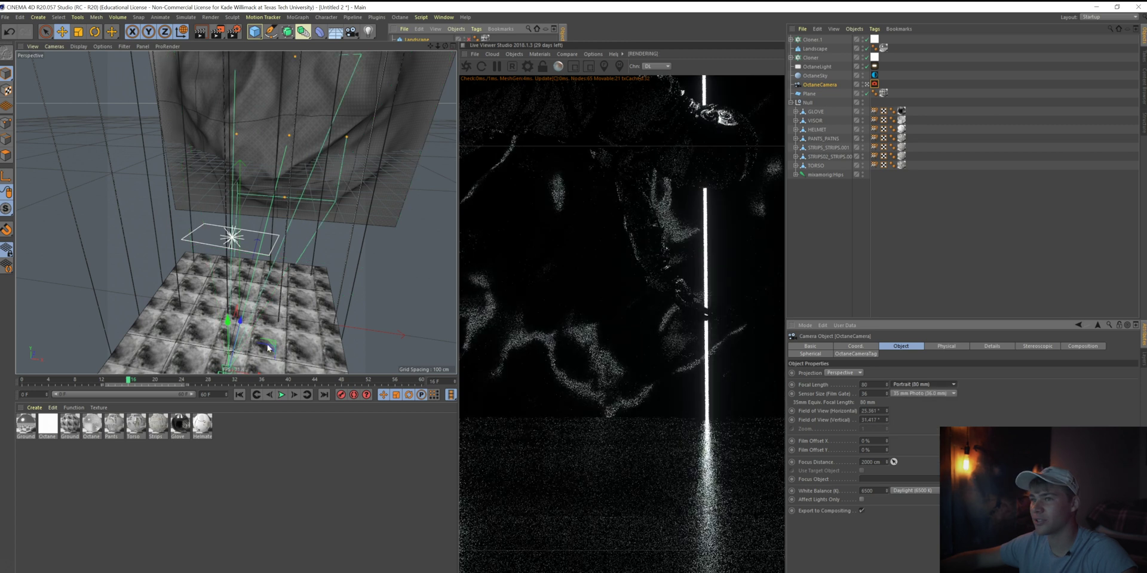
# - Move the OctaneCamera farther back to frame the floating astronaut between two glowing cylinders
pyautogui.scroll(-3, 241, 344)
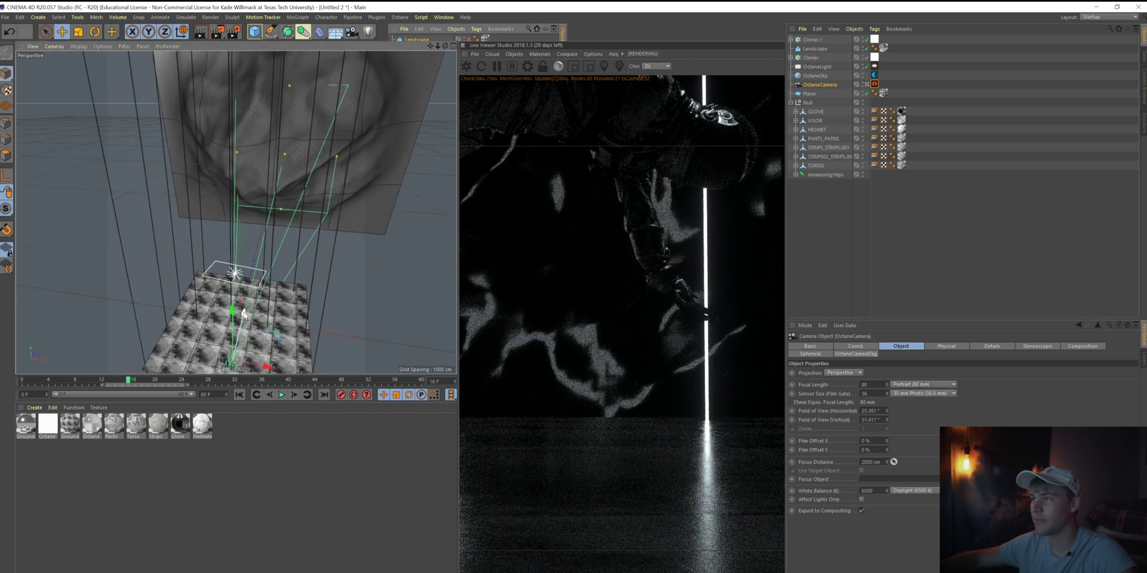
pyautogui.moveTo(244, 315); pyautogui.dragTo(239, 331)
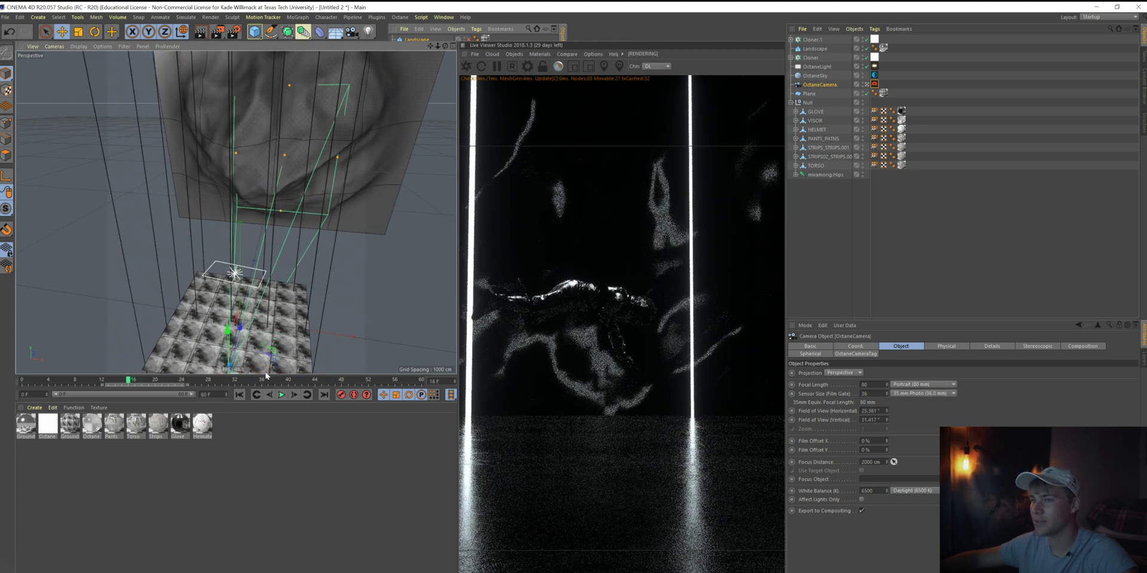
pyautogui.moveTo(430, 47)
pyautogui.mouseDown()
pyautogui.moveTo(236, 213)
pyautogui.moveTo(431, 49)
pyautogui.mouseUp()
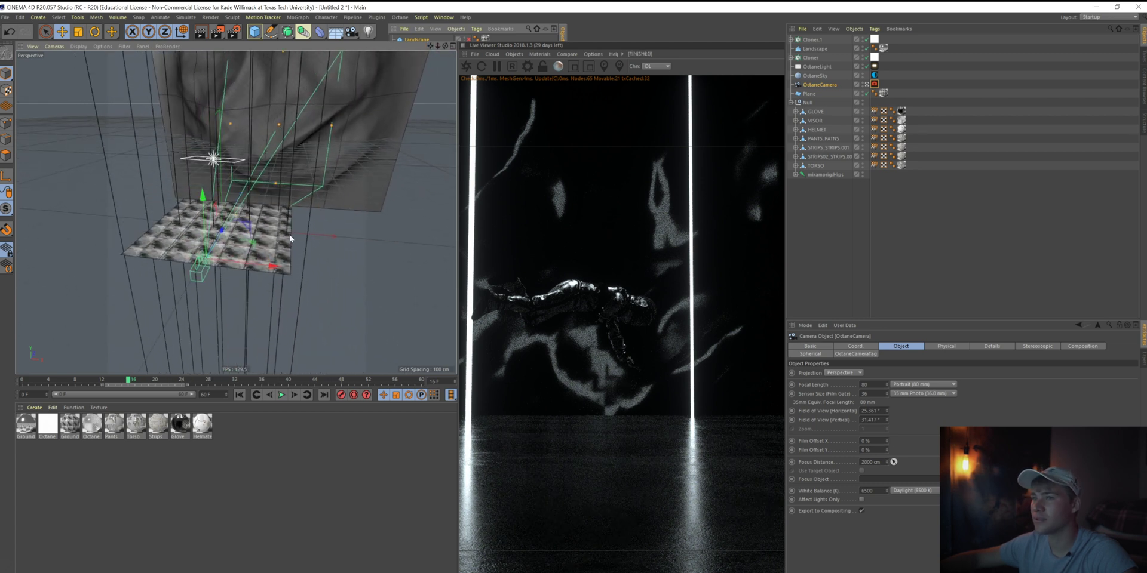
# - Set the material type of the Ground copy on the landscape wall to Glossy
pyautogui.click(70, 425)
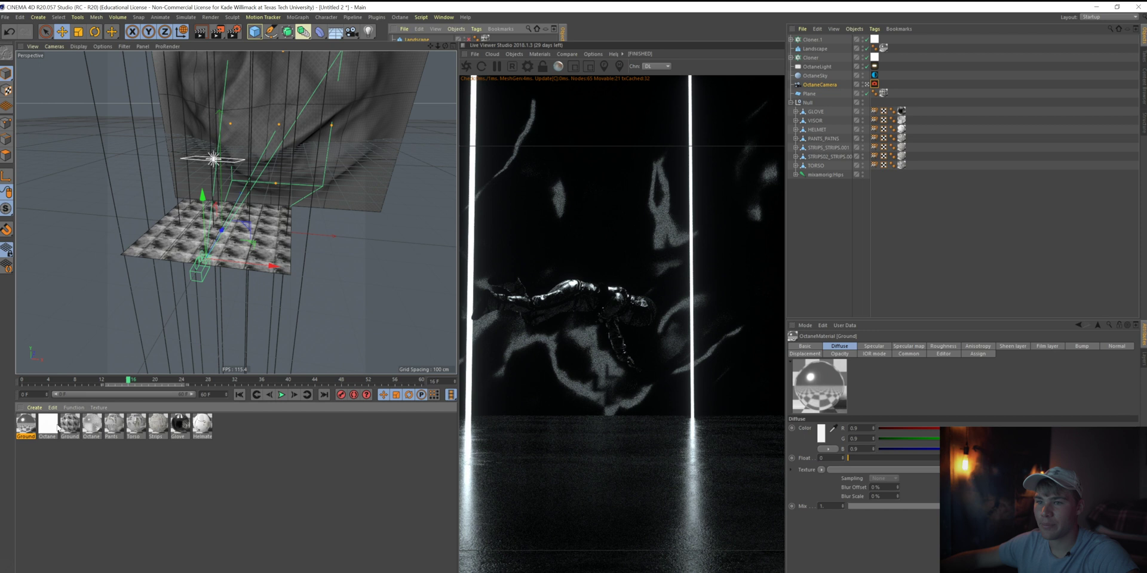
pyautogui.click(884, 49)
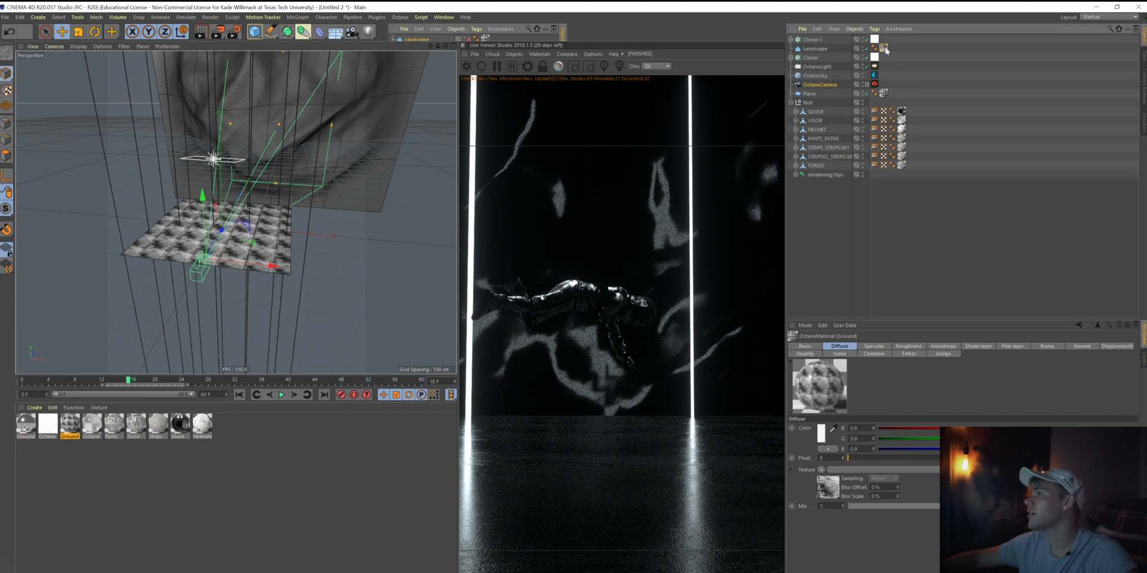
pyautogui.doubleClick(25, 424)
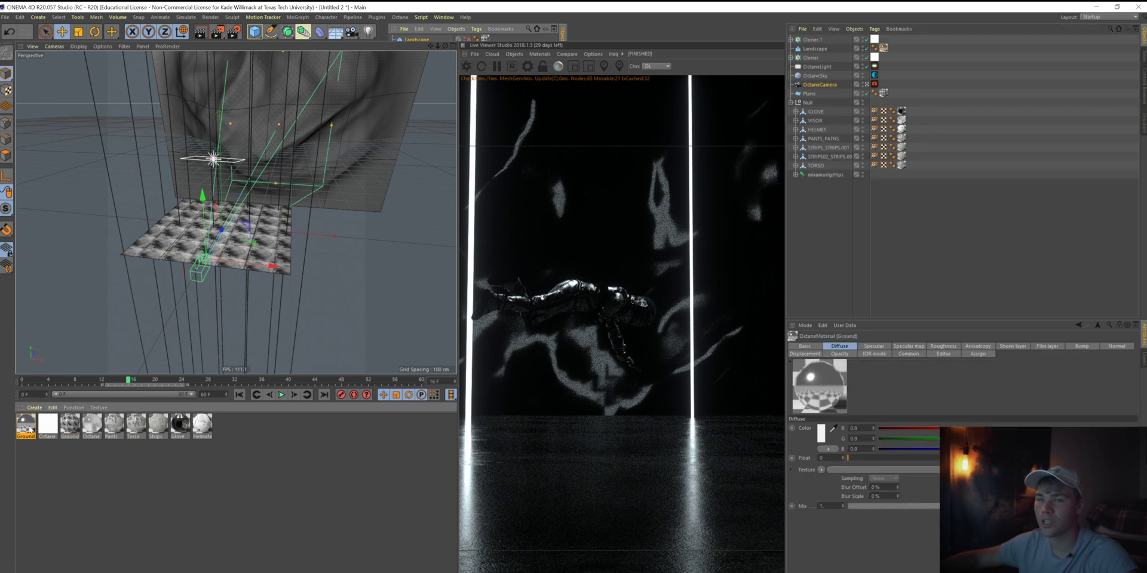
pyautogui.click(187, 158)
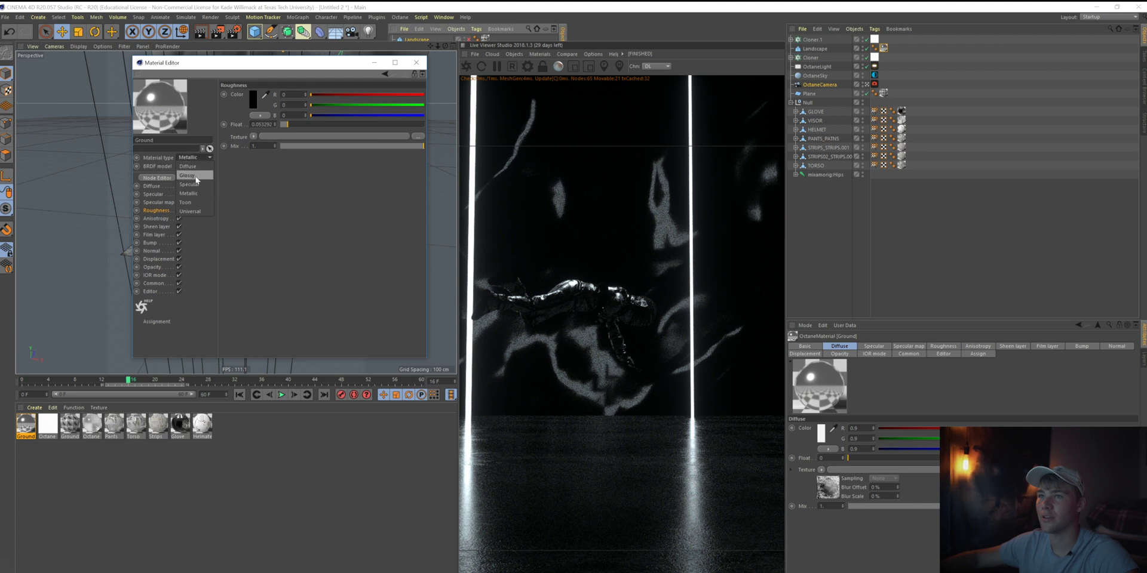
pyautogui.click(199, 165)
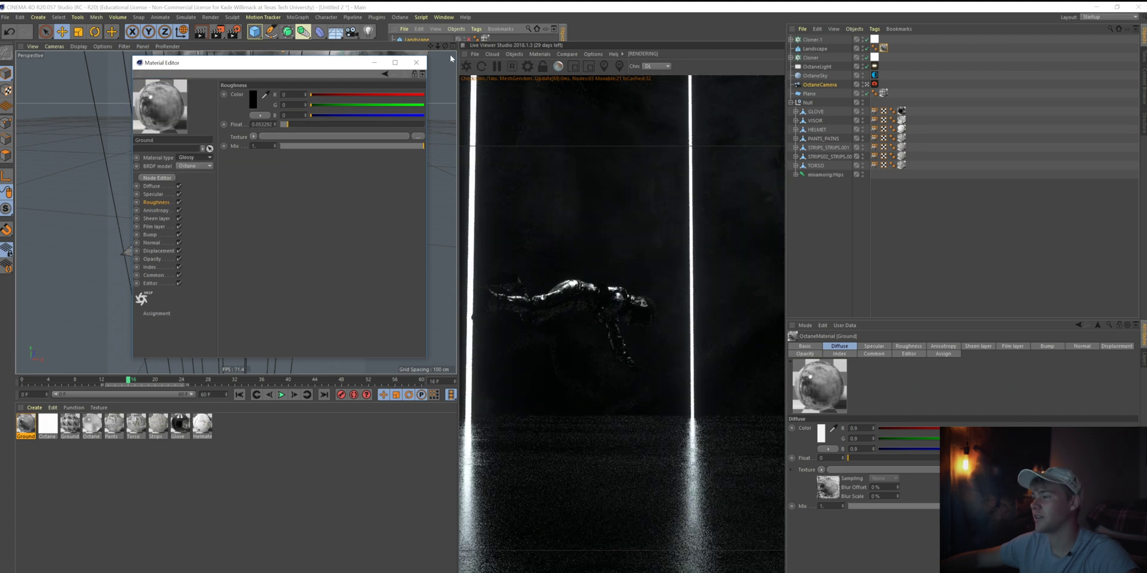
pyautogui.click(416, 62)
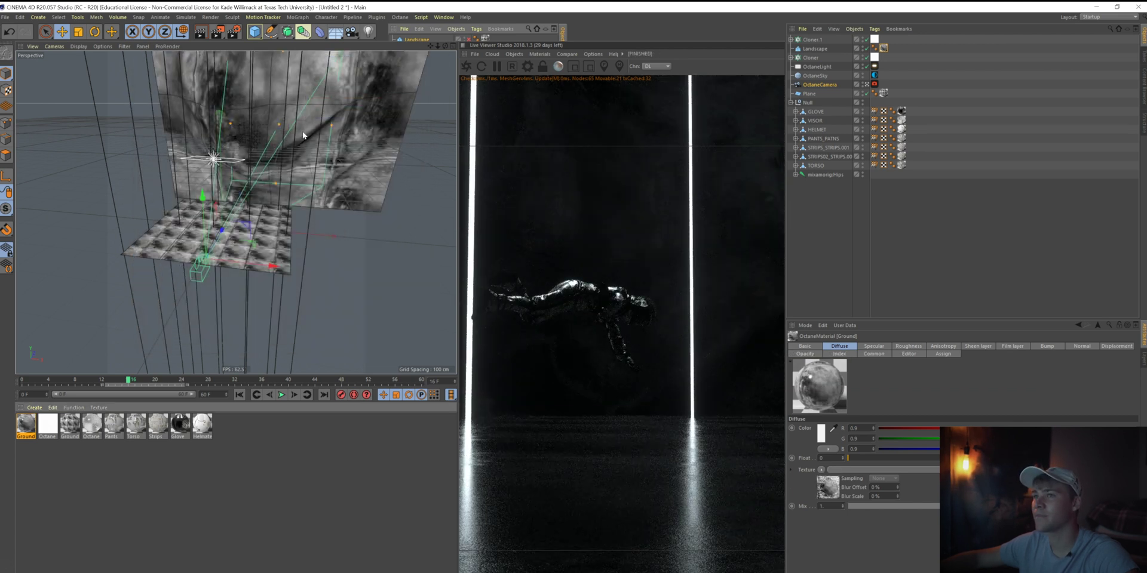
# - Duplicate the cylinder Cloner, move the copy back toward the landscape wall and widen its grid size to 1023 cm
pyautogui.click(813, 48)
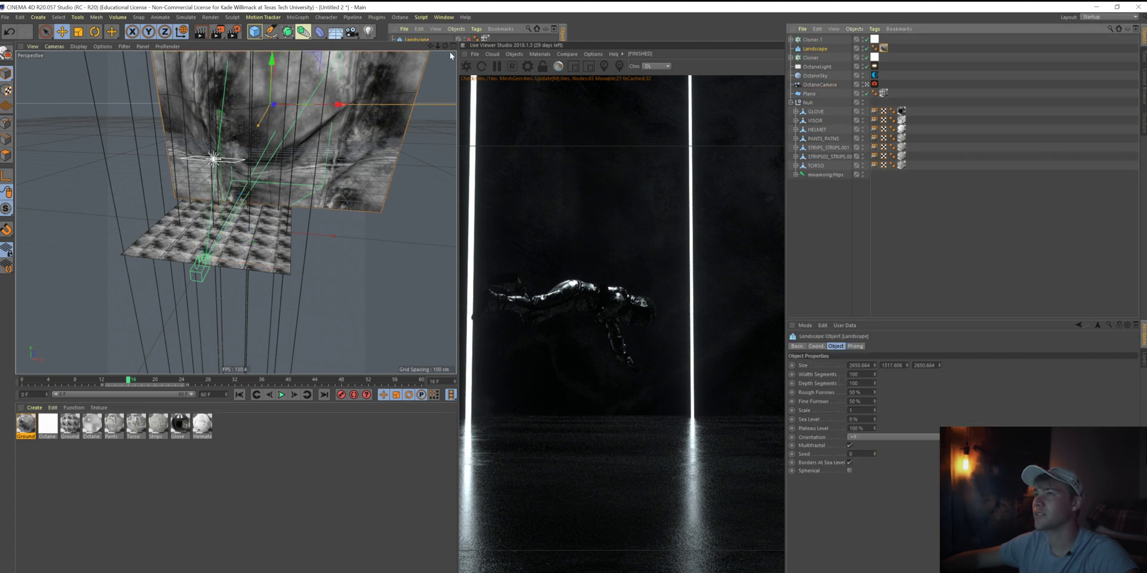
pyautogui.keyDown('alt'); pyautogui.moveTo(336, 174); pyautogui.dragTo(309, 199, button='middle'); pyautogui.keyUp('alt')
pyautogui.click(228, 225)
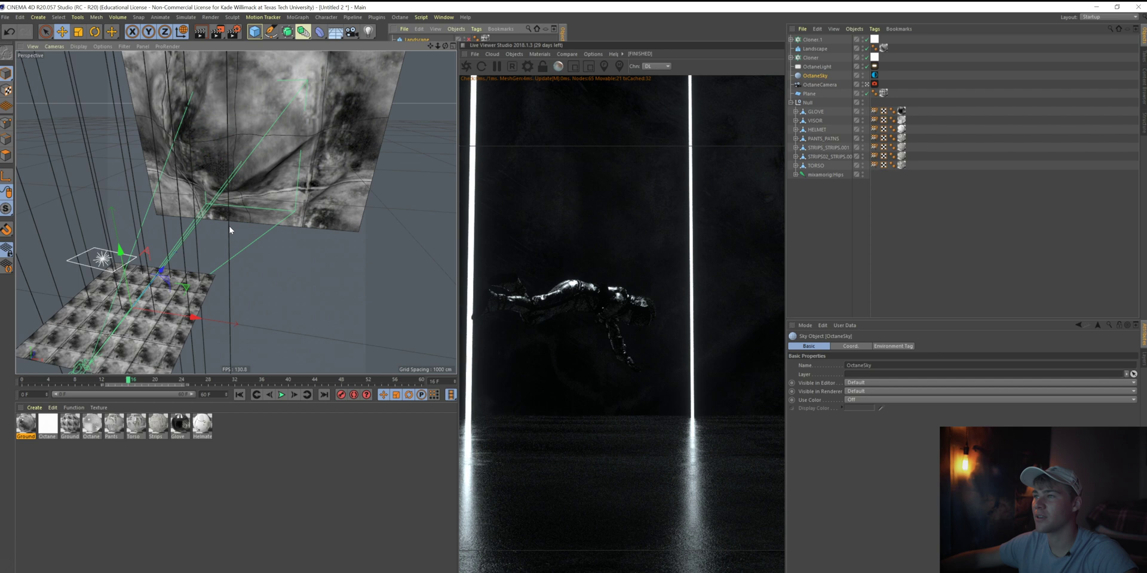
pyautogui.click(811, 57)
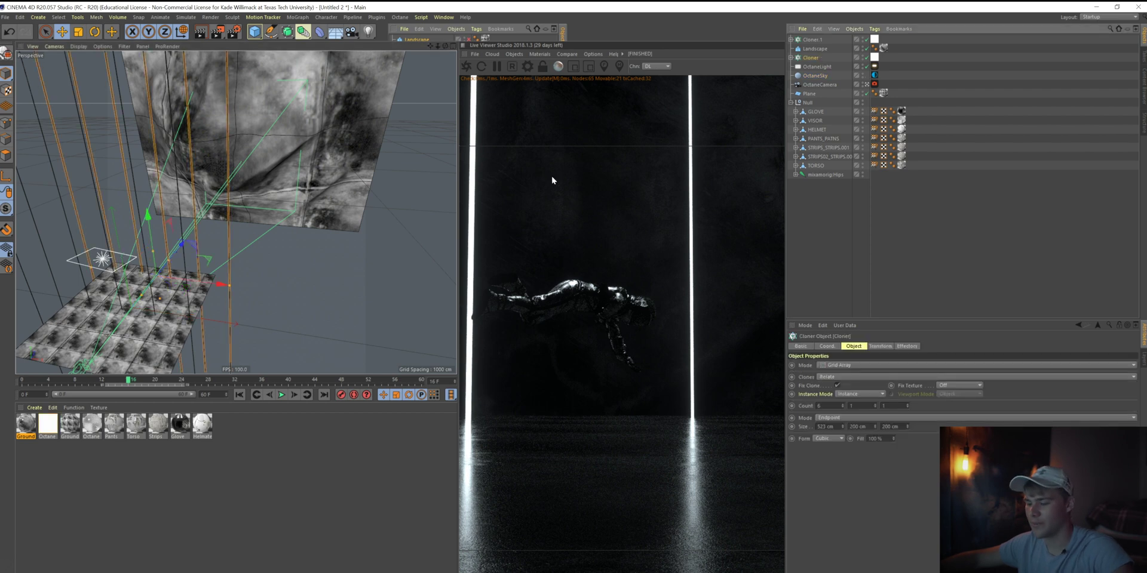
pyautogui.hotkey('ctrl', 'c')
pyautogui.hotkey('ctrl', 'v')
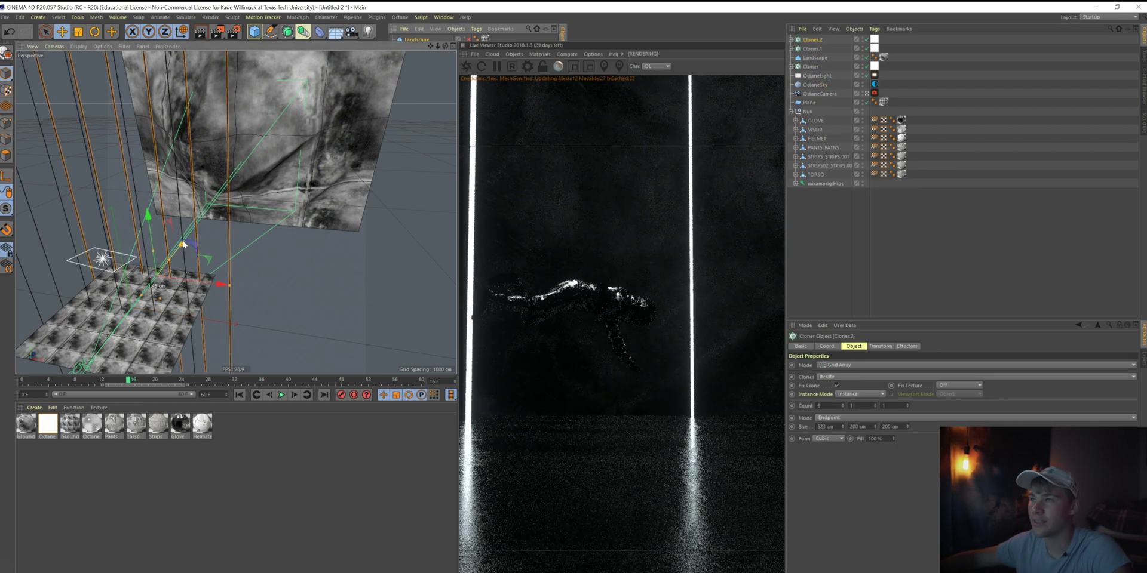
pyautogui.moveTo(183, 245); pyautogui.dragTo(236, 175)
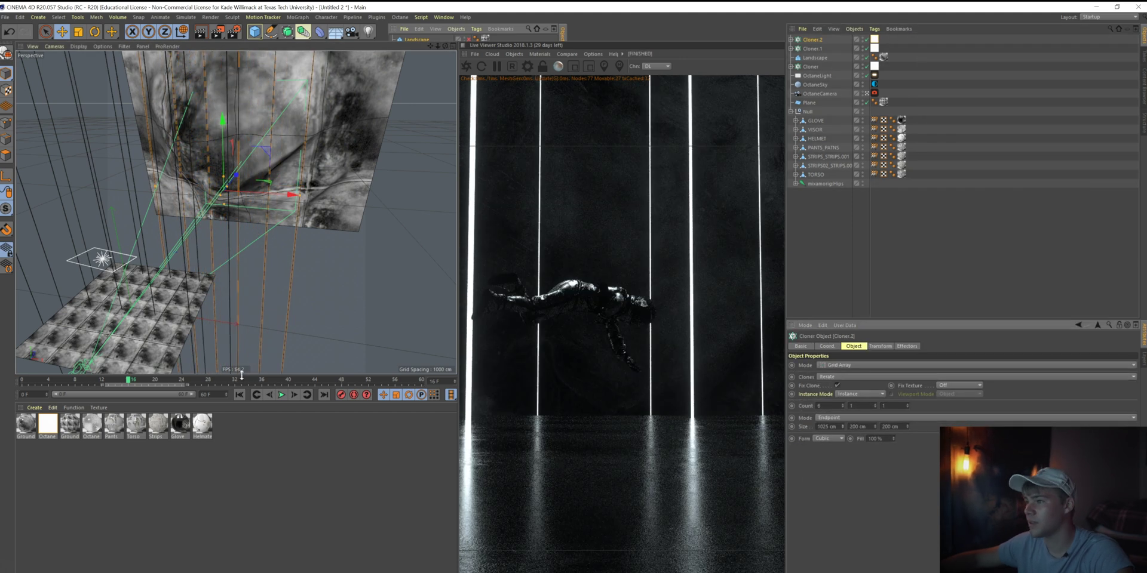
# - Collapse the astronaut's Null group and rotate it so the figure stands upright above the ground at frame 13
pyautogui.click(809, 102)
pyautogui.scroll(6, 119, 313)
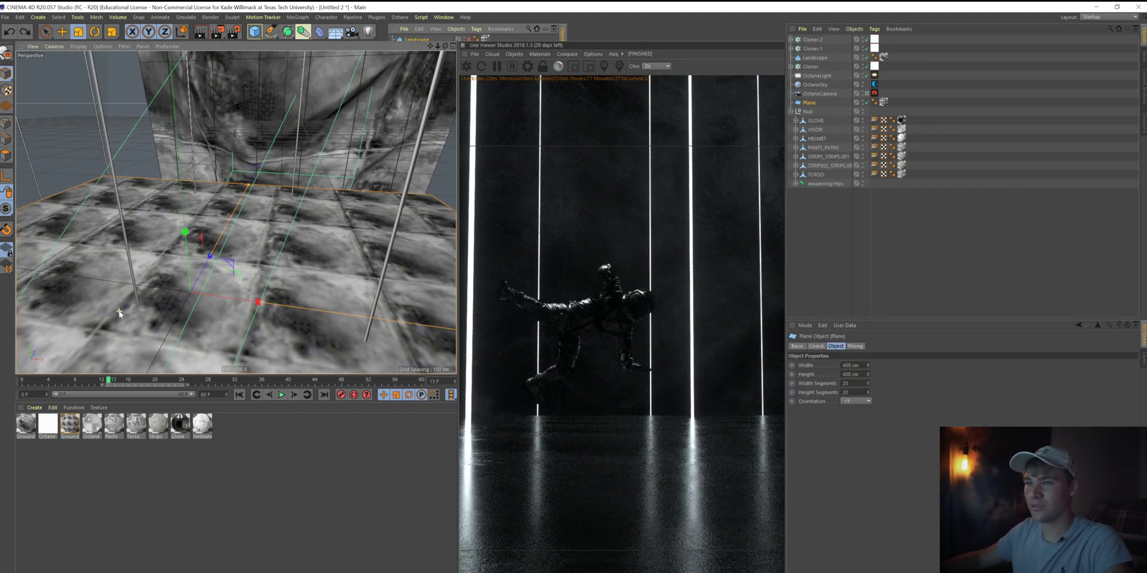
pyautogui.click(792, 112)
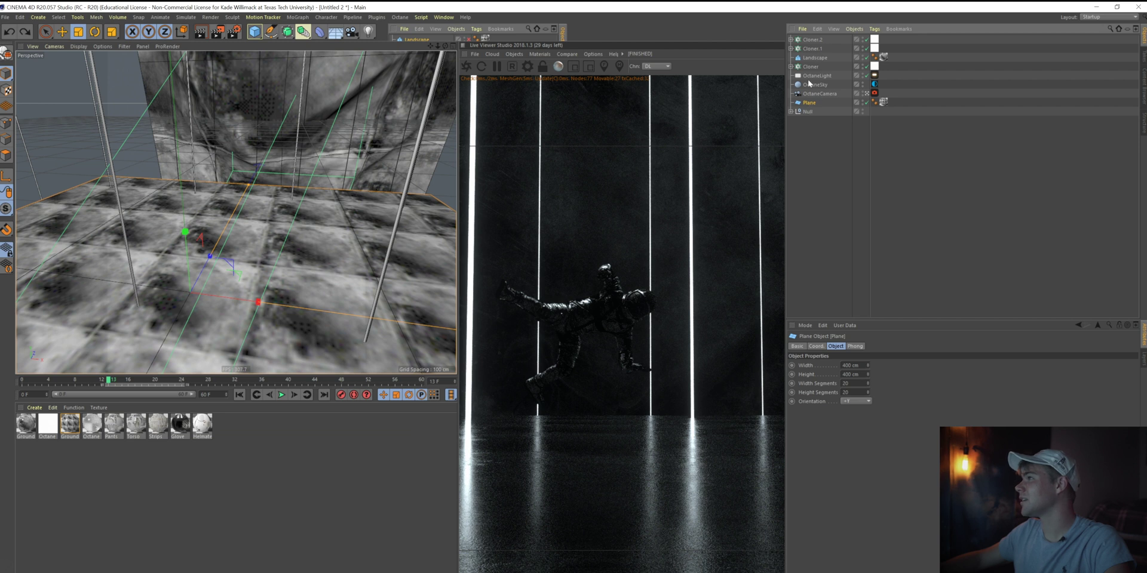
pyautogui.click(808, 111)
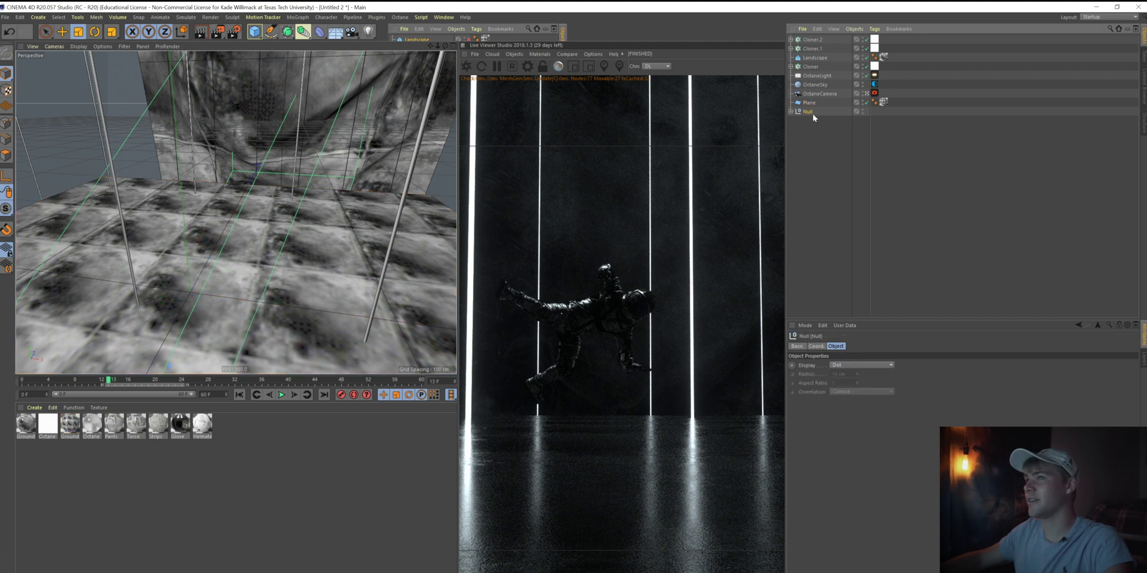
pyautogui.scroll(-4, 337, 74)
pyautogui.scroll(-2, 135, 256)
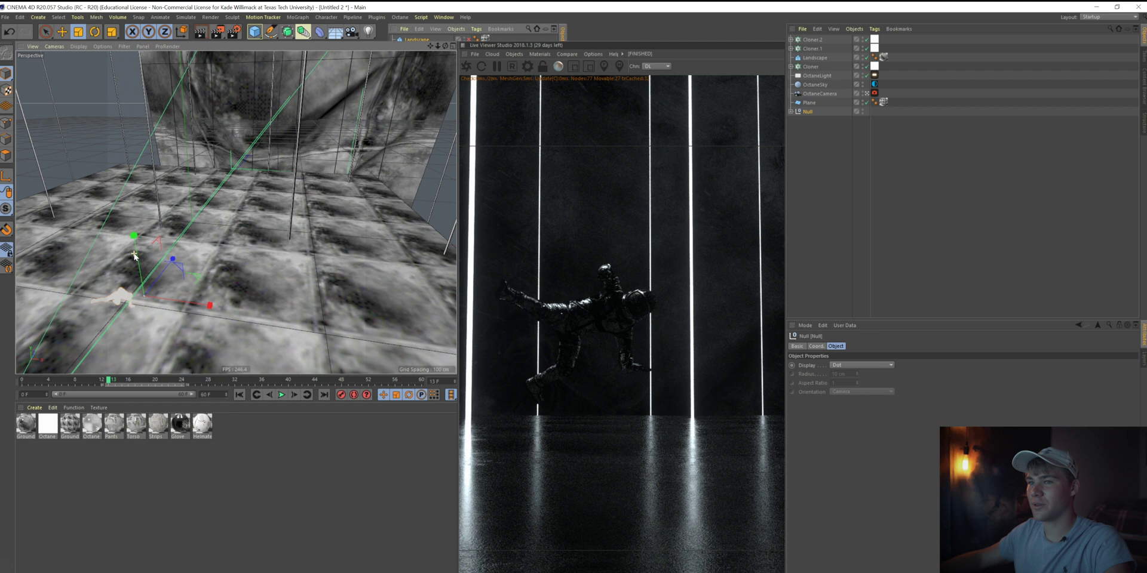
pyautogui.scroll(5, 79, 303)
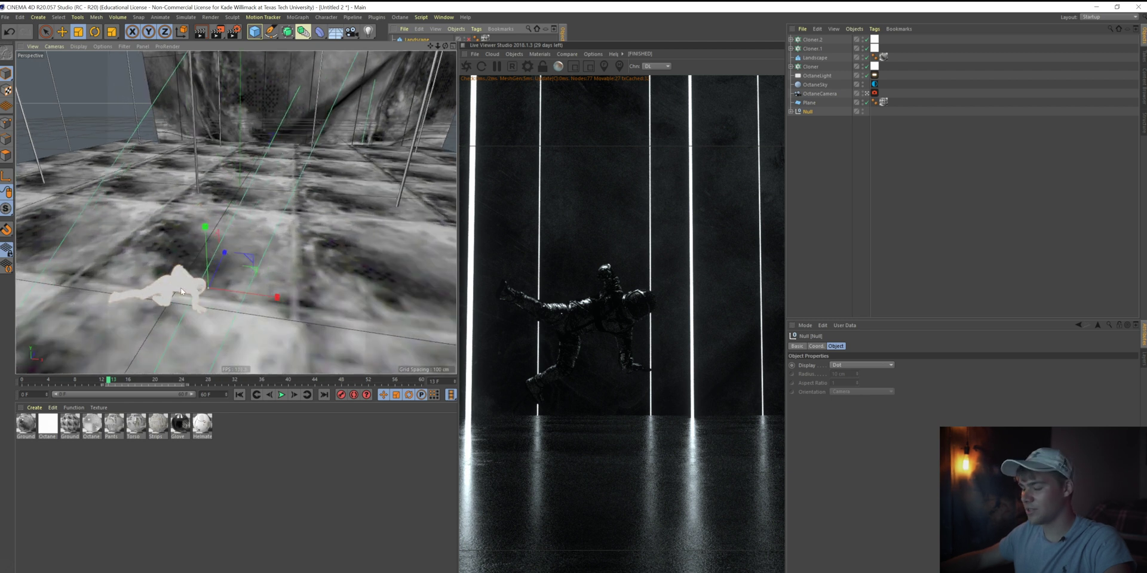
pyautogui.press('r')
pyautogui.moveTo(192, 252); pyautogui.dragTo(74, 237)
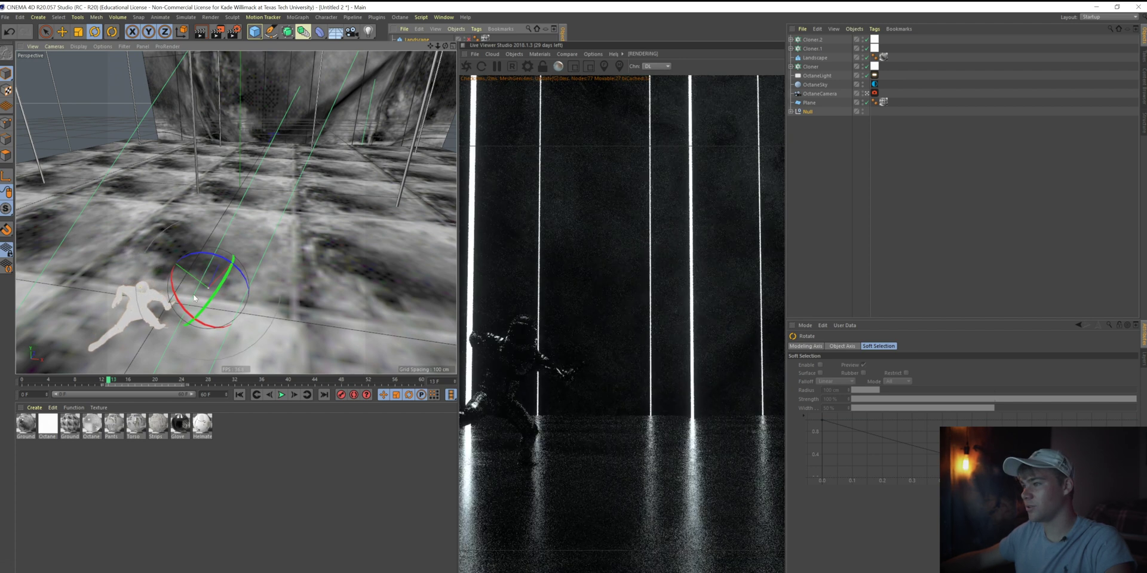
# - Move the astronaut's Null group along X and upward between the glowing cylinders, and advance the animation to frame 16
pyautogui.press('e')
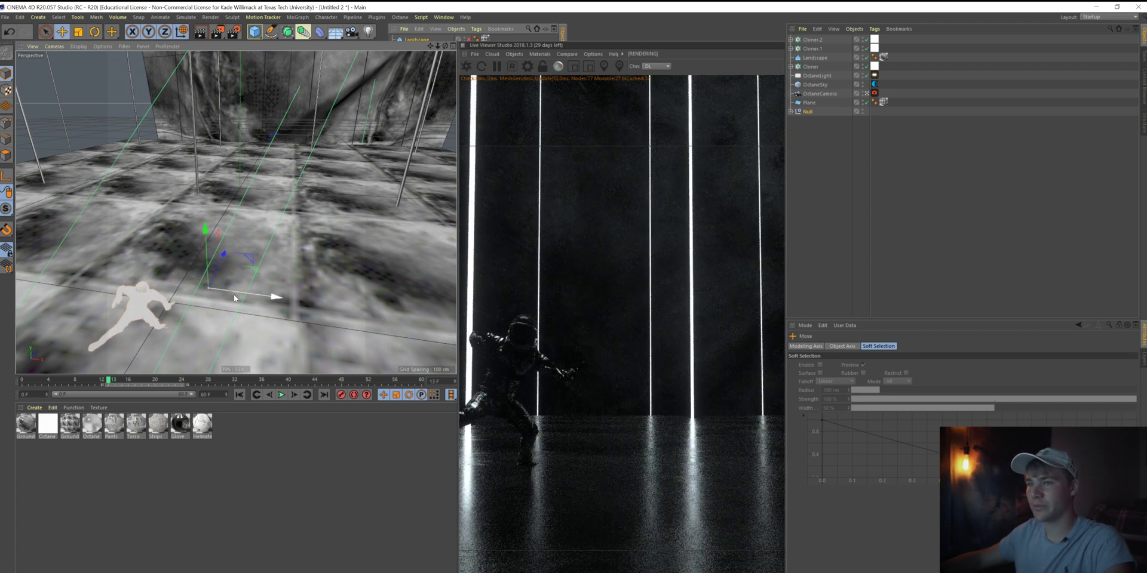
pyautogui.moveTo(272, 298); pyautogui.dragTo(323, 301)
pyautogui.moveTo(258, 239); pyautogui.dragTo(264, 182)
pyautogui.press('g')
pyautogui.press('g')
pyautogui.press('g')
# - Try a further rotation of the astronaut's Null group and undo it
pyautogui.press('r')
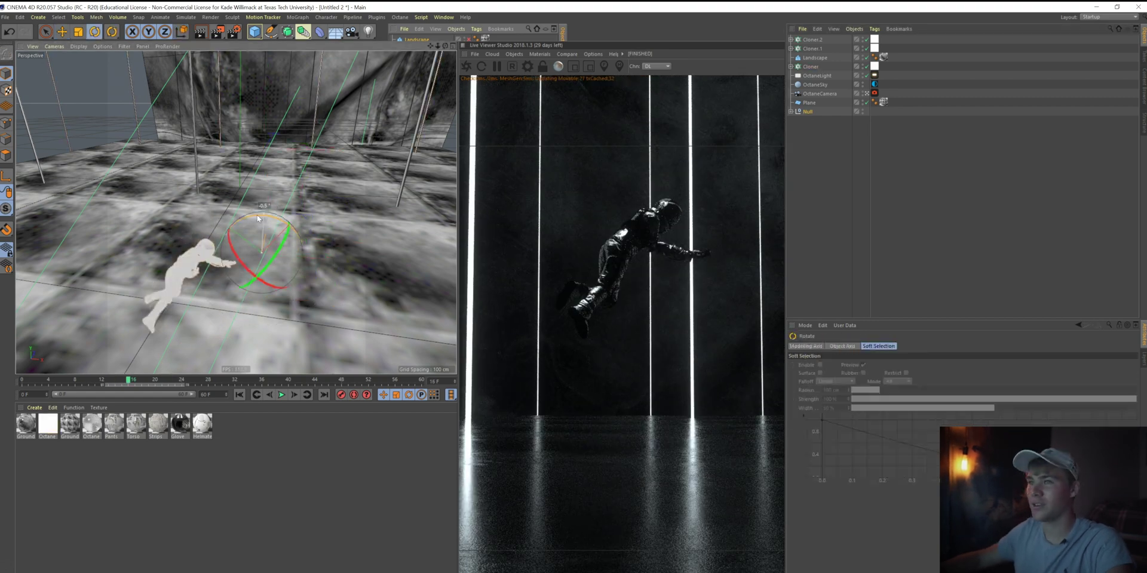
pyautogui.moveTo(287, 279); pyautogui.dragTo(304, 213)
pyautogui.hotkey('ctrl', 'z')
pyautogui.press('e')
# - Review the astronaut's poses across the animation, return to frame 0 and shift the Null group slightly in negative X
pyautogui.click(175, 380)
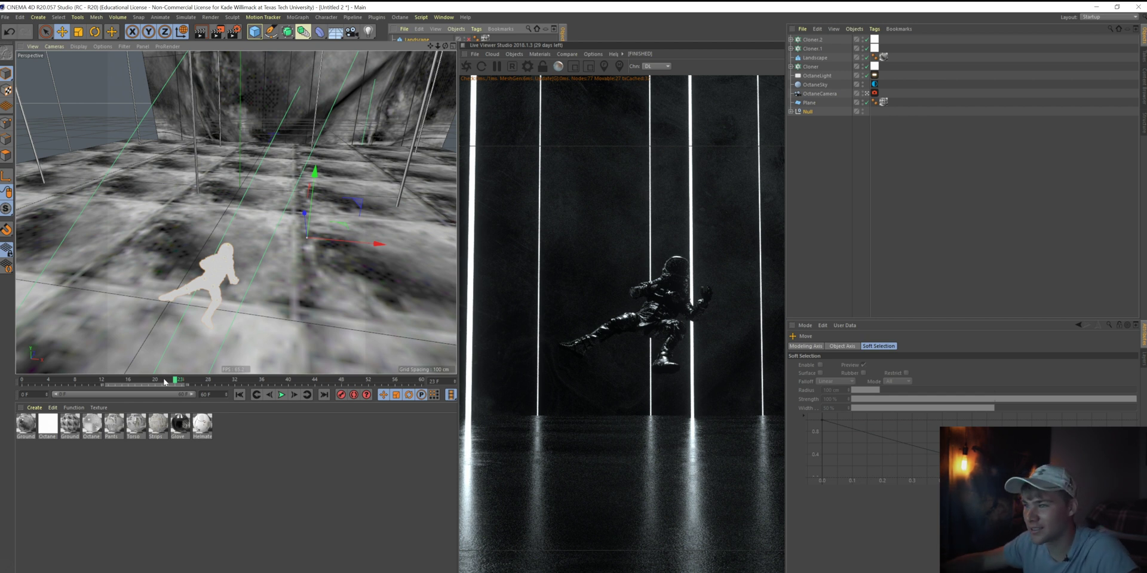
pyautogui.click(357, 381)
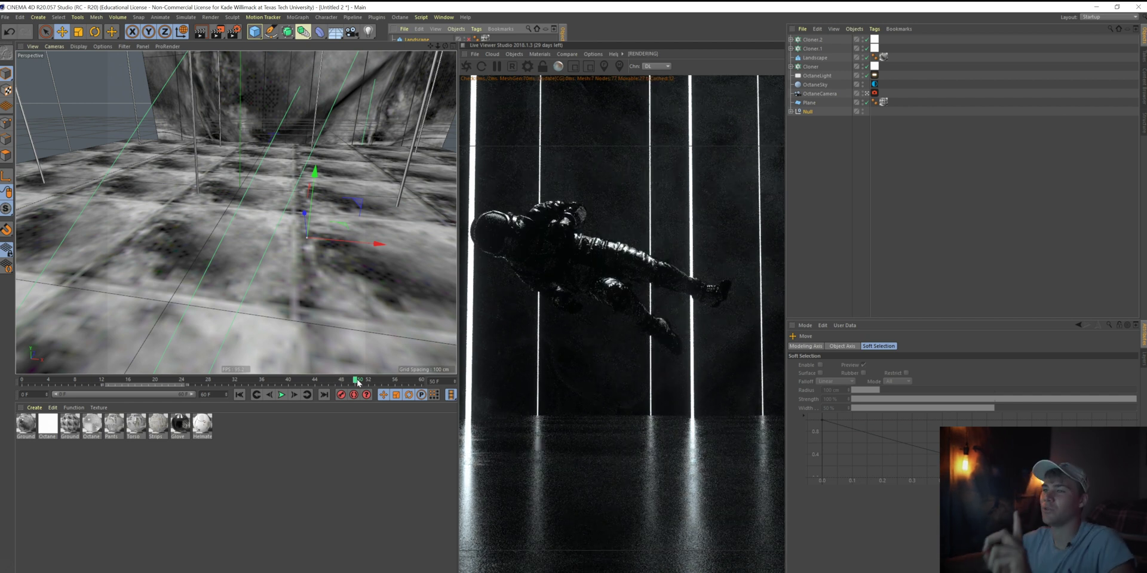
pyautogui.moveTo(359, 383); pyautogui.dragTo(109, 382)
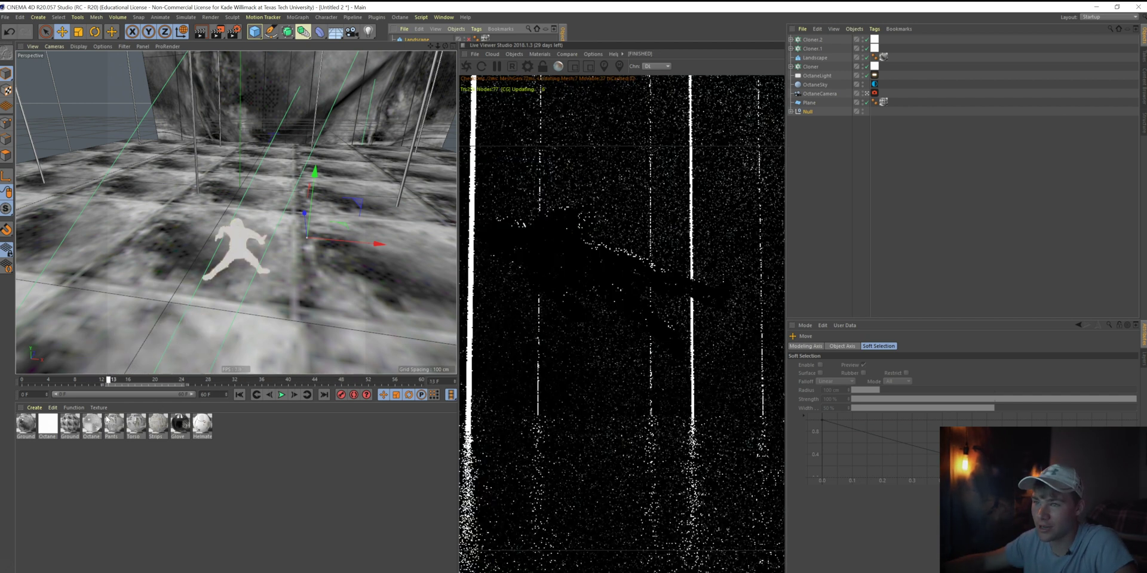
pyautogui.moveTo(106, 418); pyautogui.dragTo(0, 422)
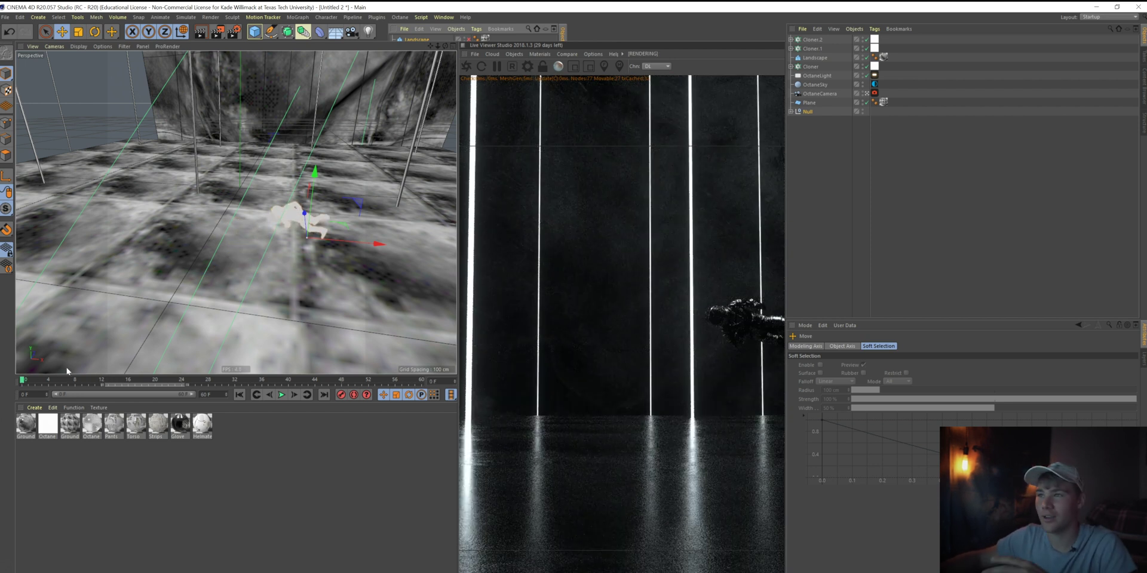
pyautogui.moveTo(380, 243); pyautogui.dragTo(366, 243)
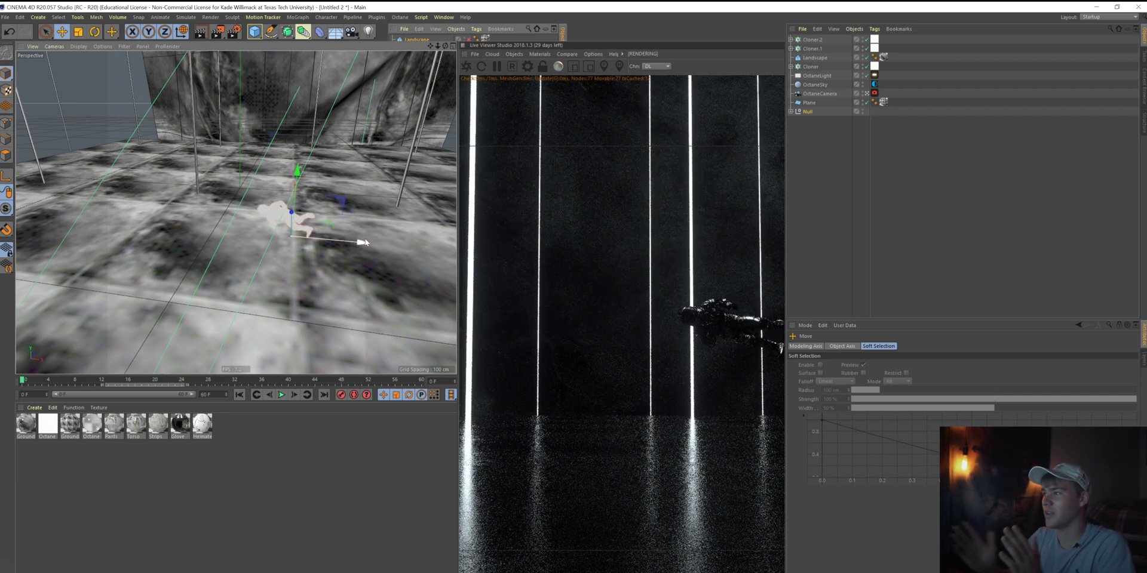